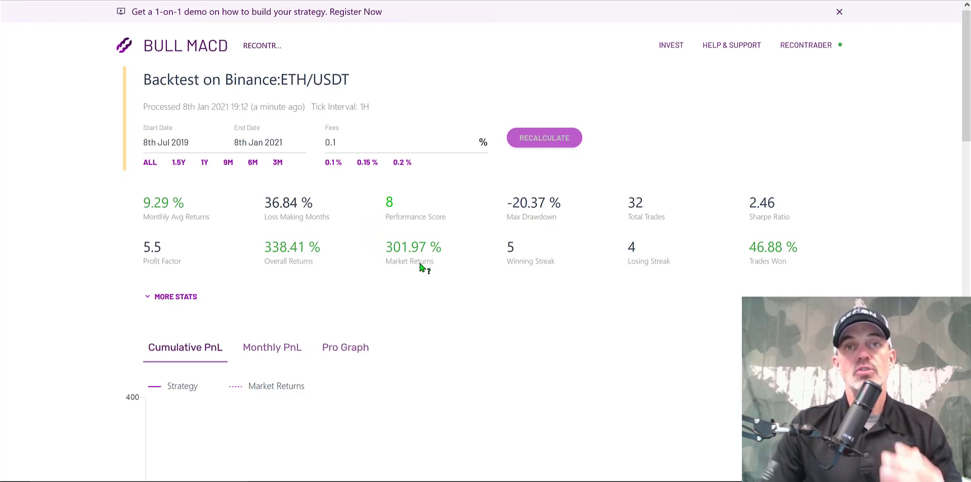
# Examine the ETH/USDT backtest's market returns, overall returns, max drawdown, total trades and winning and losing streaks.
pyautogui.moveTo(421, 268)
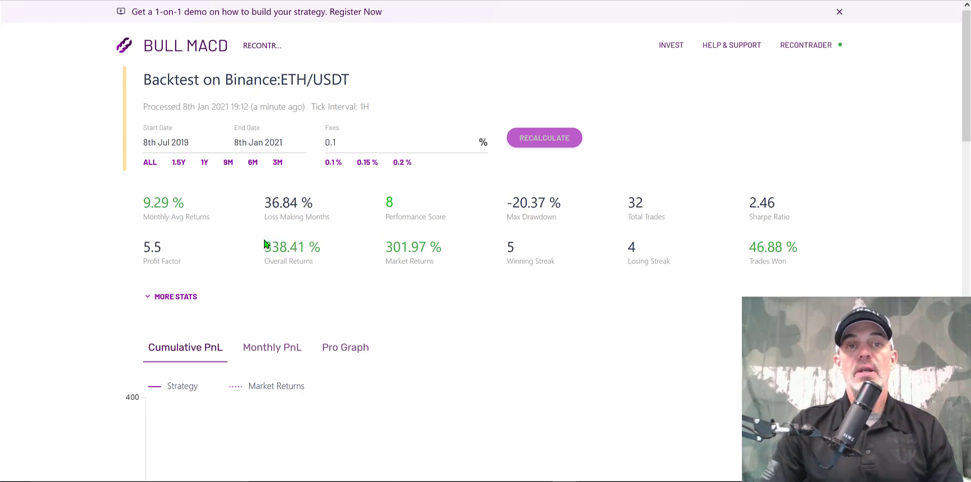
pyautogui.moveTo(266, 247); pyautogui.dragTo(443, 247)
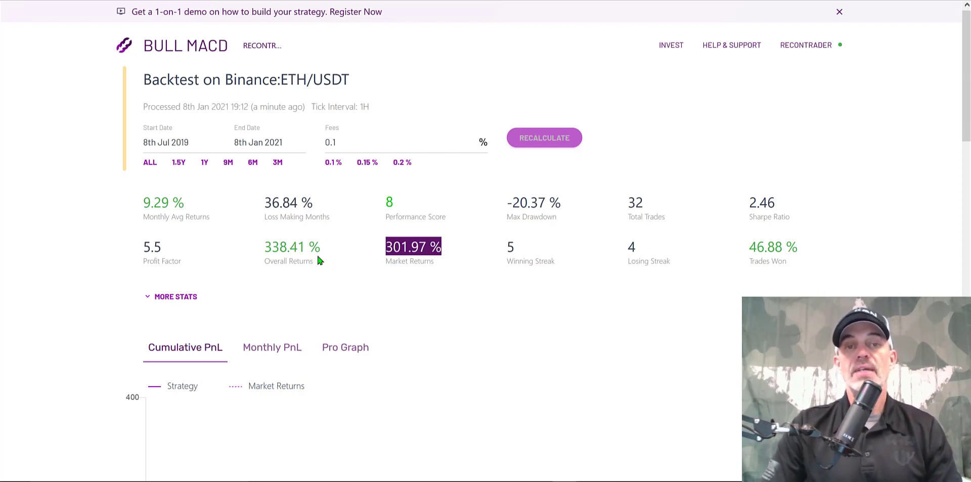
pyautogui.moveTo(320, 246); pyautogui.dragTo(246, 247)
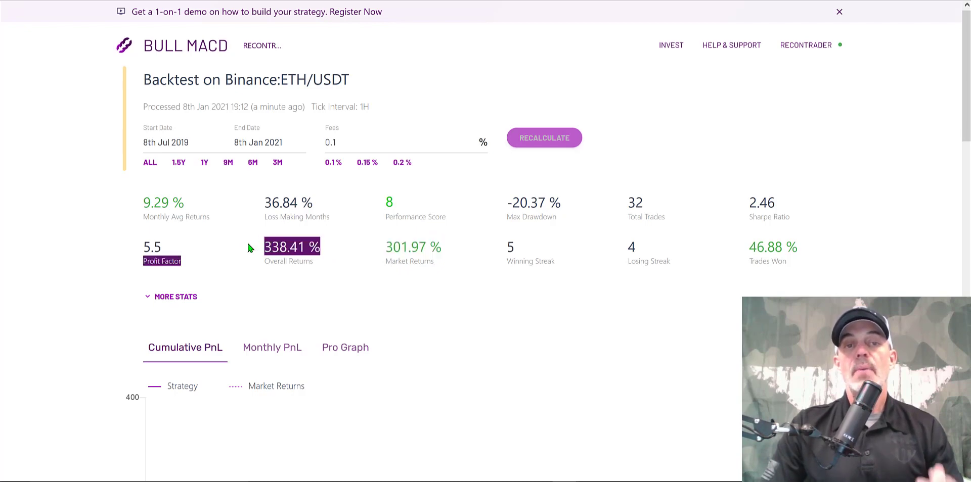
pyautogui.click(324, 274)
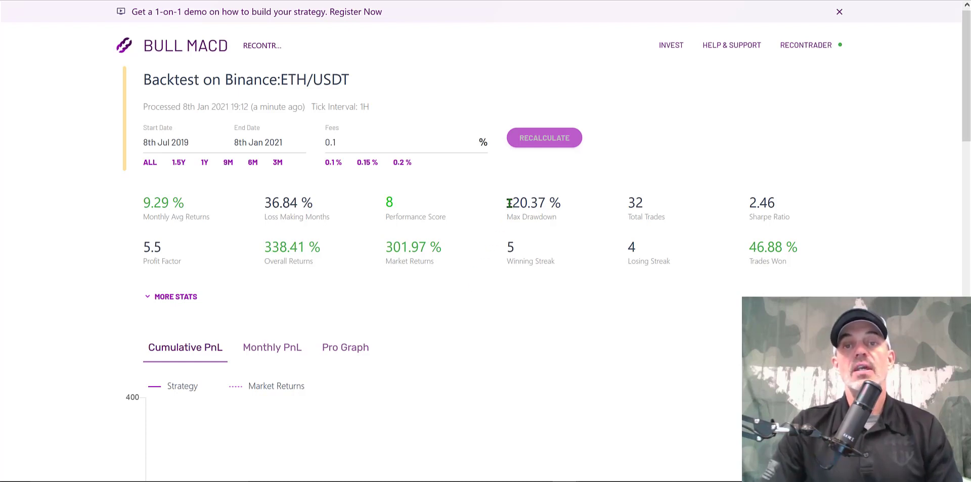
pyautogui.moveTo(510, 201); pyautogui.dragTo(575, 208)
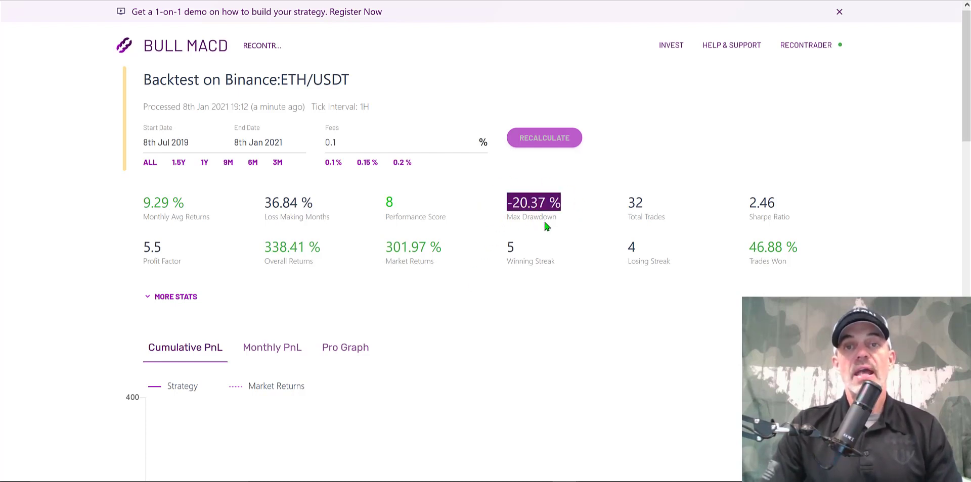
pyautogui.moveTo(515, 221)
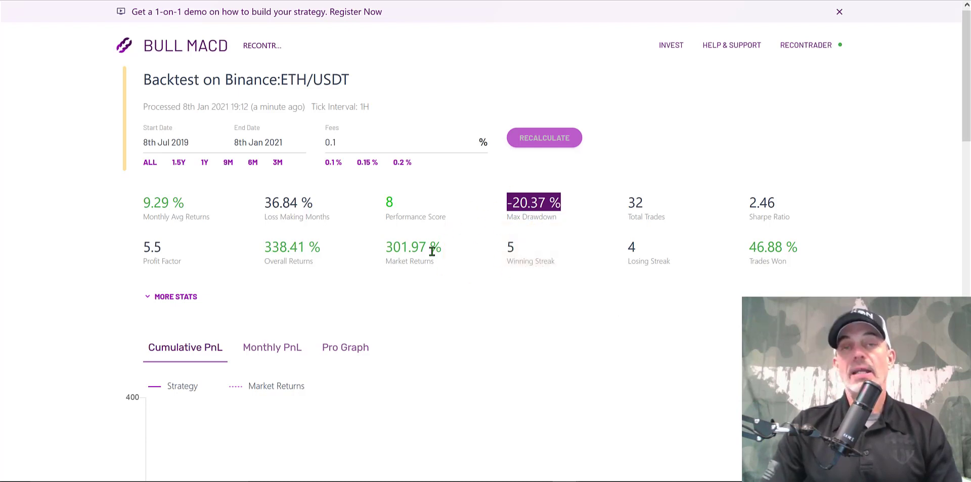
pyautogui.moveTo(650, 201)
pyautogui.mouseDown()
pyautogui.moveTo(591, 198)
pyautogui.moveTo(657, 198)
pyautogui.mouseUp()
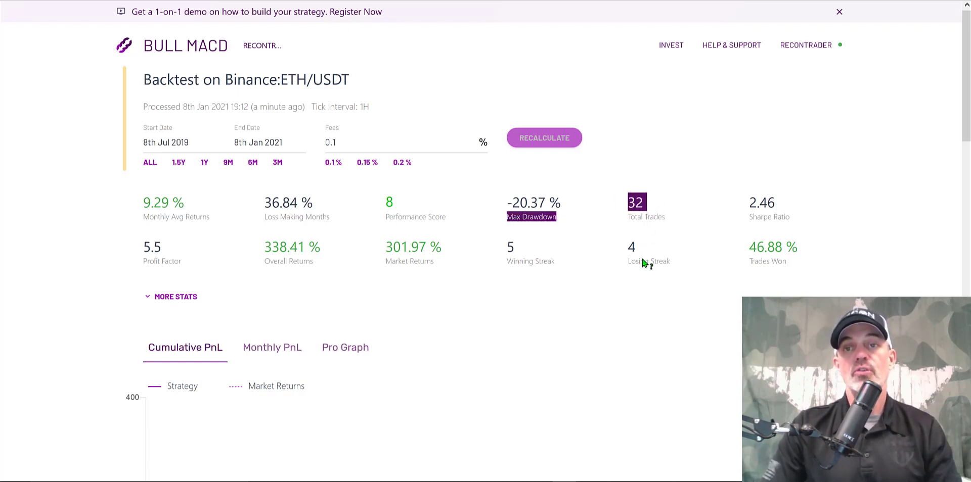
pyautogui.click(670, 239)
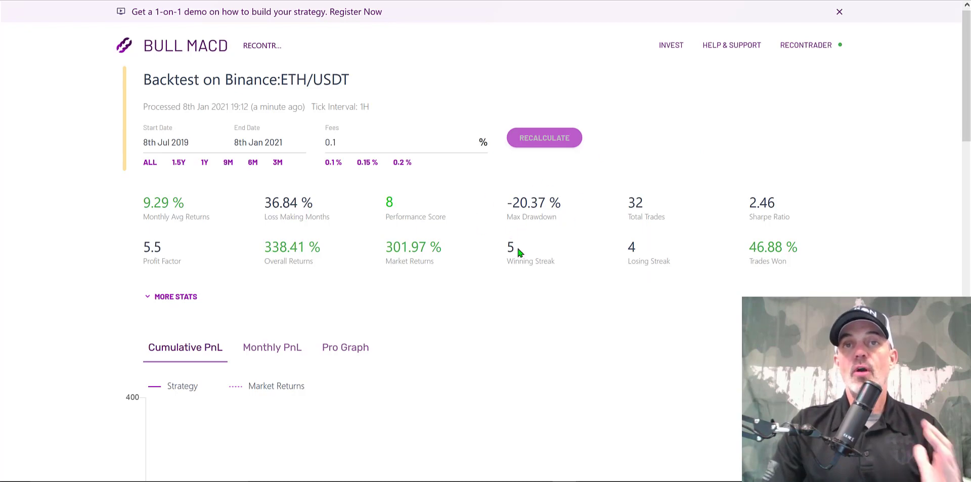
pyautogui.moveTo(517, 263)
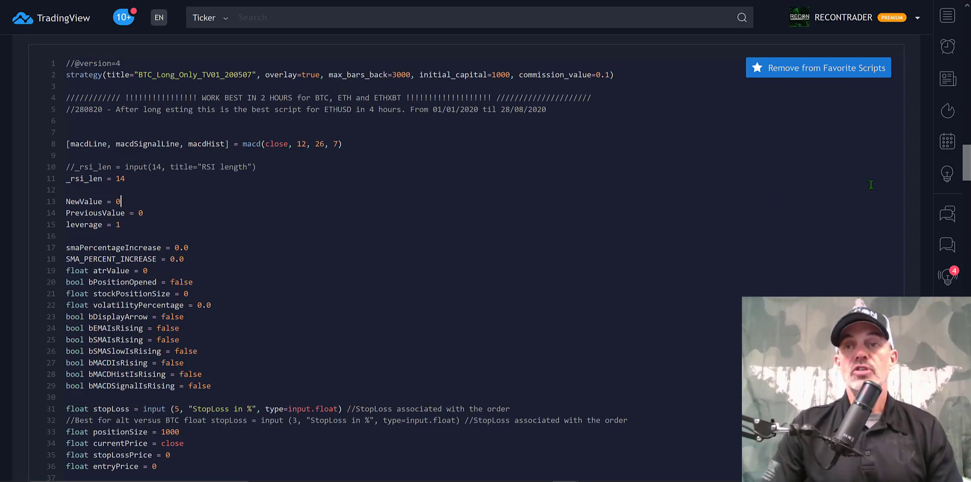
# Review the TradingView script's published 2020 results for ETH/USD and BTC/USD and the candle interval used.
pyautogui.moveTo(966, 172); pyautogui.dragTo(967, 99)
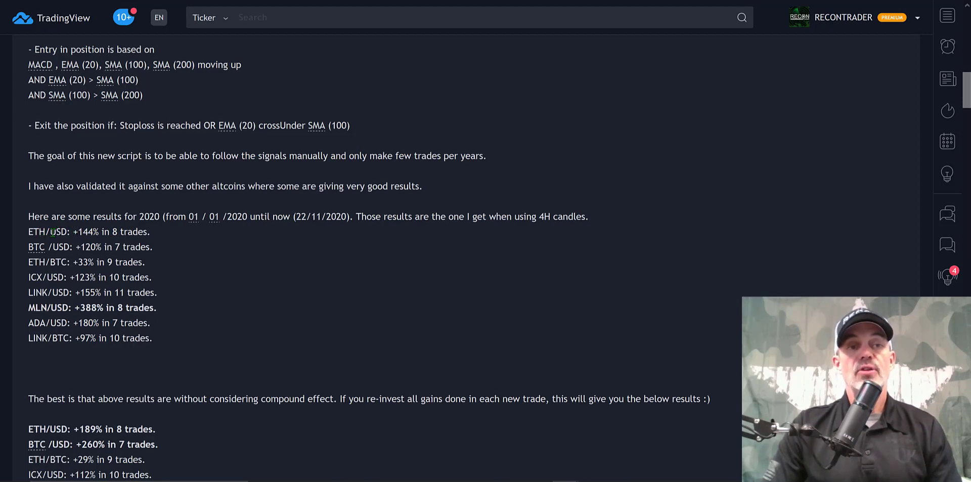
pyautogui.moveTo(77, 232); pyautogui.dragTo(146, 232)
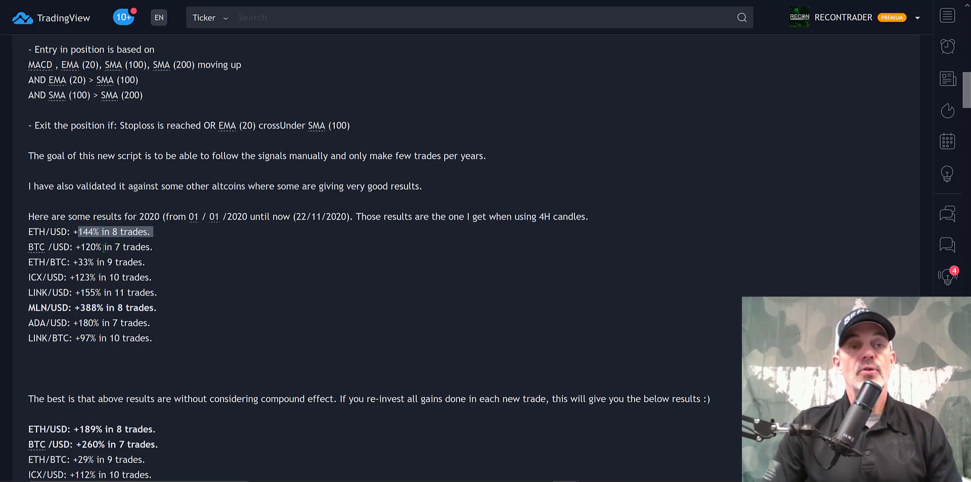
pyautogui.moveTo(80, 248); pyautogui.dragTo(156, 250)
pyautogui.click(498, 222)
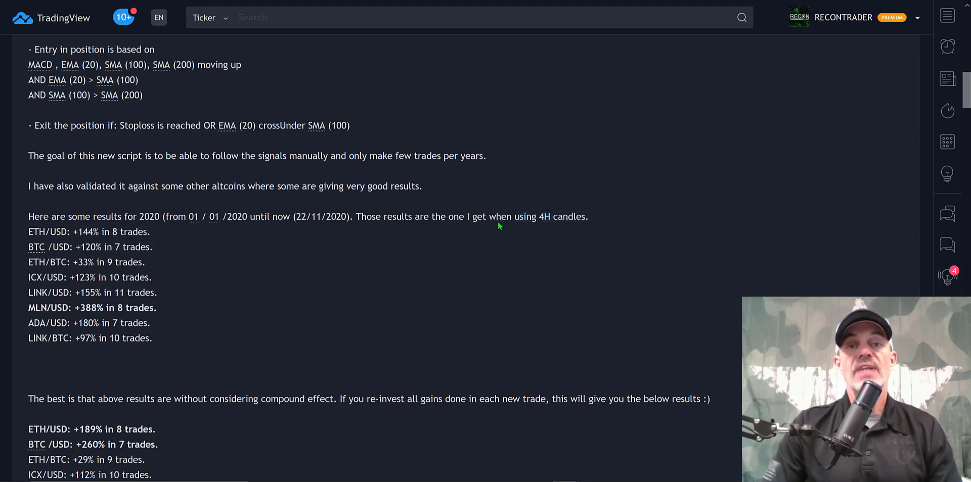
pyautogui.moveTo(501, 216); pyautogui.dragTo(603, 218)
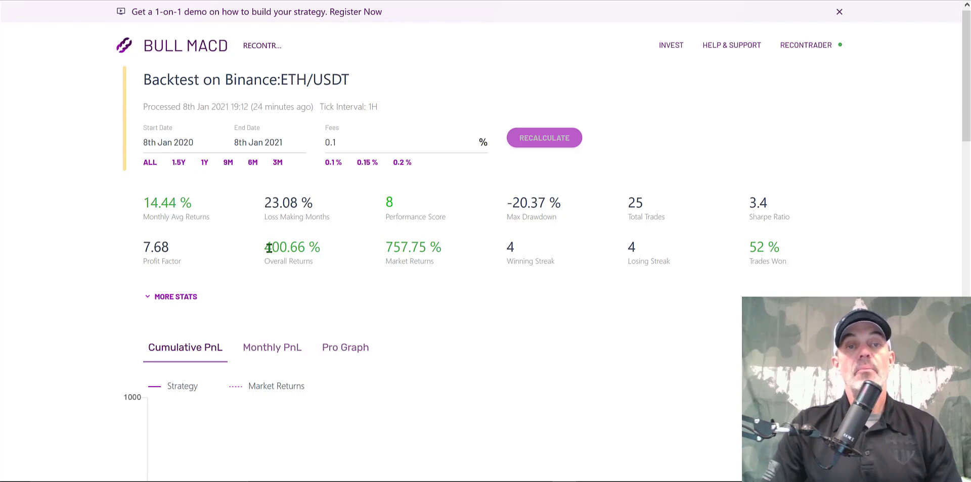
# Compare the one-year ETH/USDT backtest's overall returns and total trades with the TradingView script's ETH/USD results, including the compounded ones.
pyautogui.moveTo(266, 248); pyautogui.dragTo(333, 251)
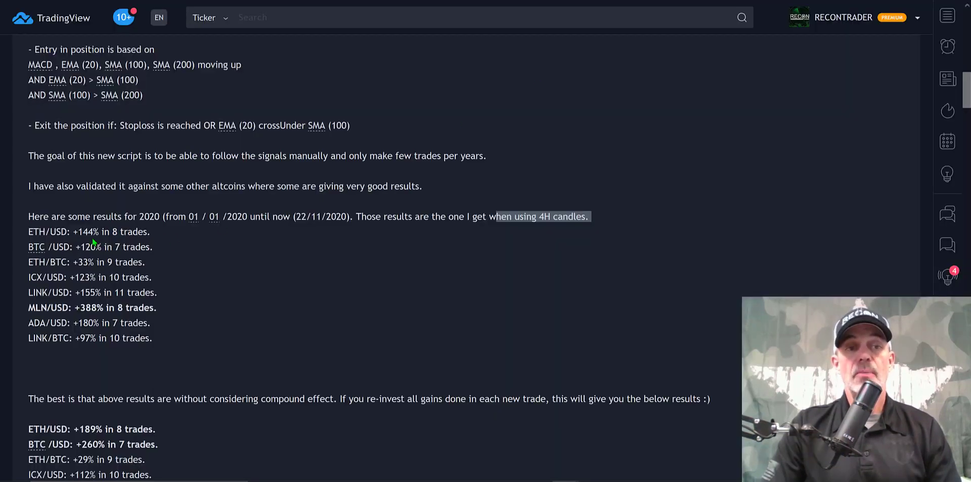
pyautogui.moveTo(76, 233); pyautogui.dragTo(148, 228)
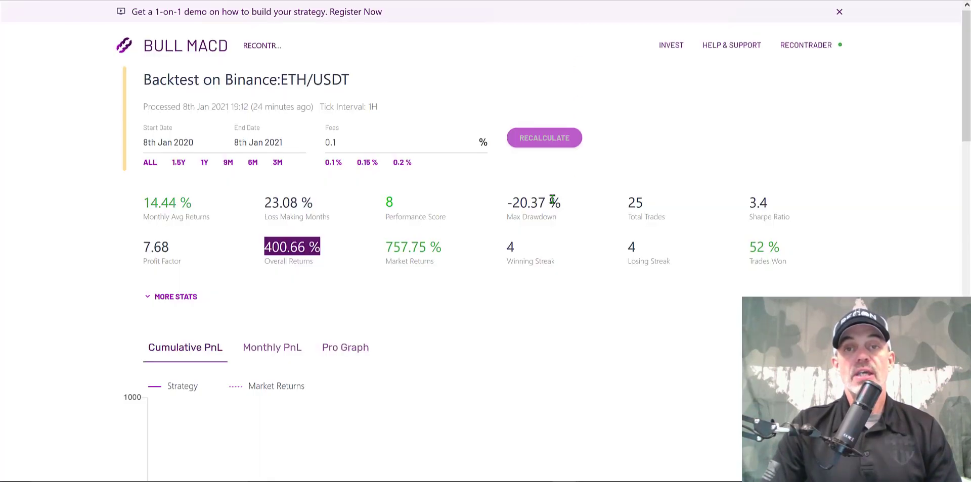
pyautogui.doubleClick(630, 203)
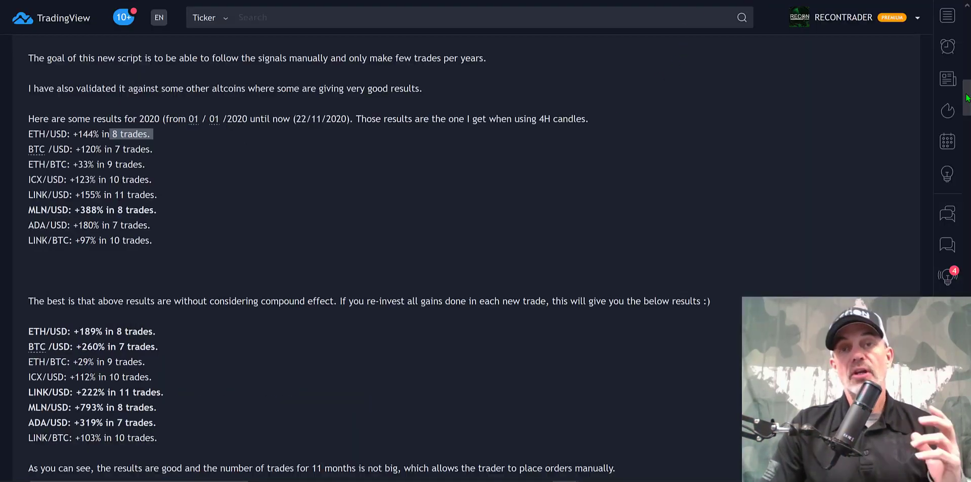
pyautogui.scroll(-1, 966, 100)
pyautogui.moveTo(966, 96); pyautogui.dragTo(965, 97)
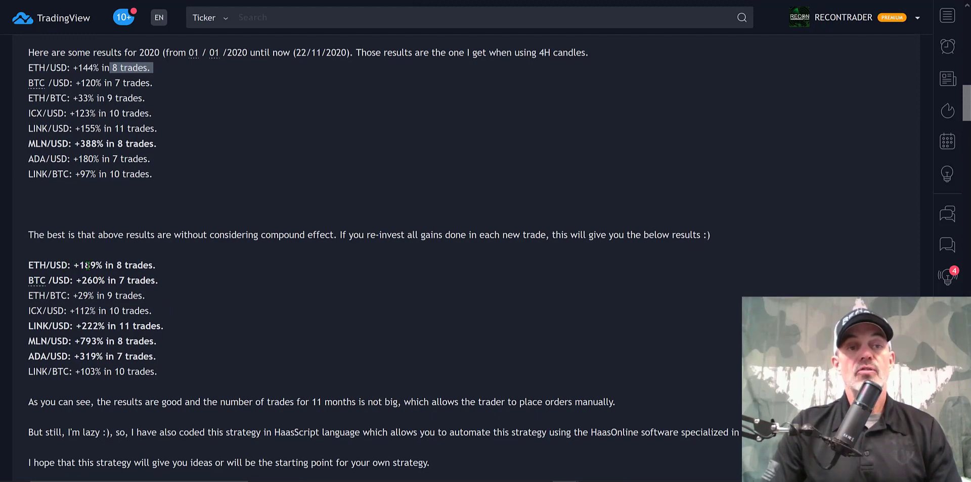
pyautogui.moveTo(74, 265); pyautogui.dragTo(114, 264)
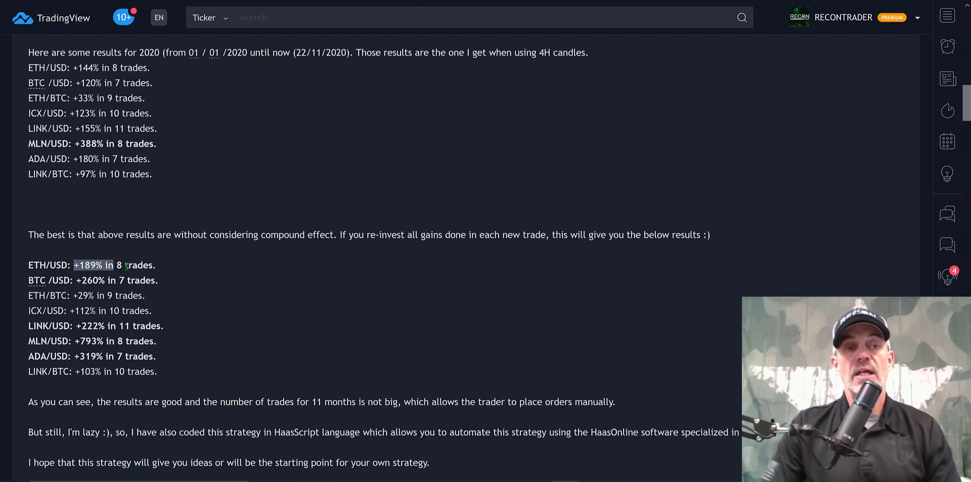
pyautogui.click(797, 1)
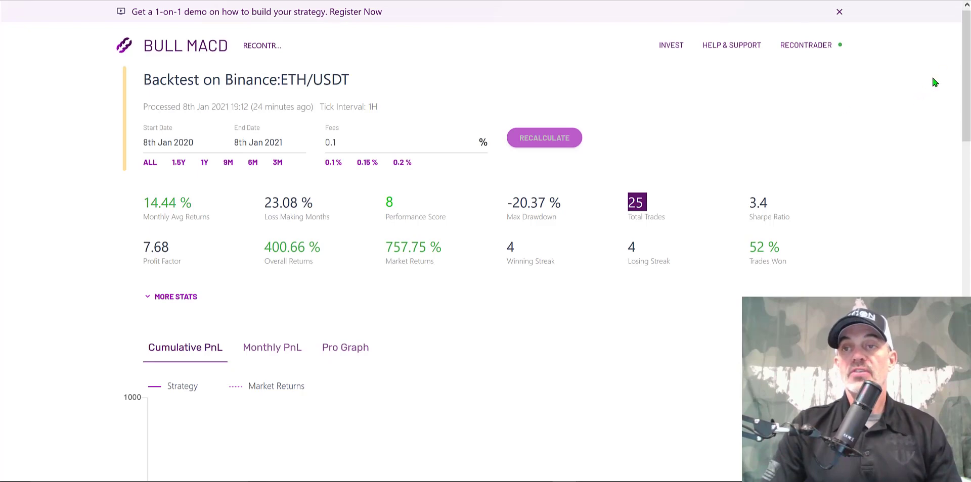
pyautogui.moveTo(964, 52); pyautogui.dragTo(964, 335)
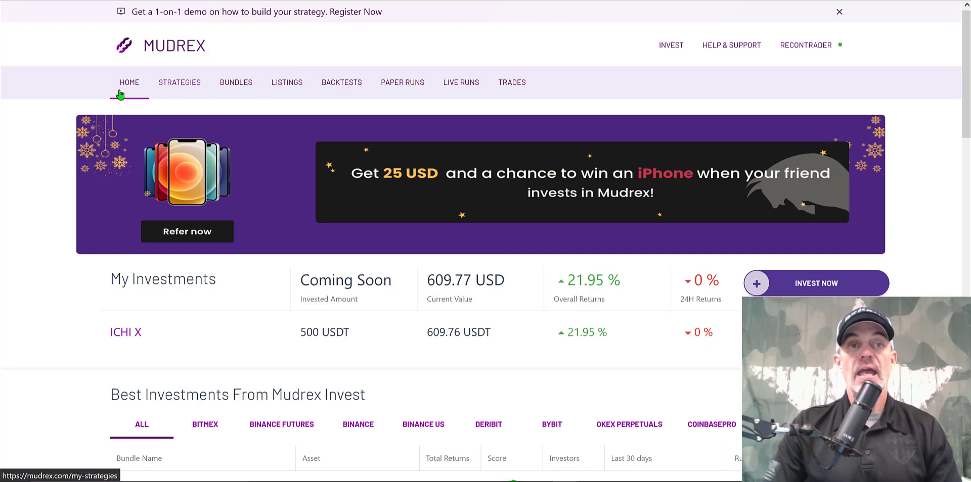
# Start a new Mudrex strategy in the Visual Editor.
pyautogui.click(191, 85)
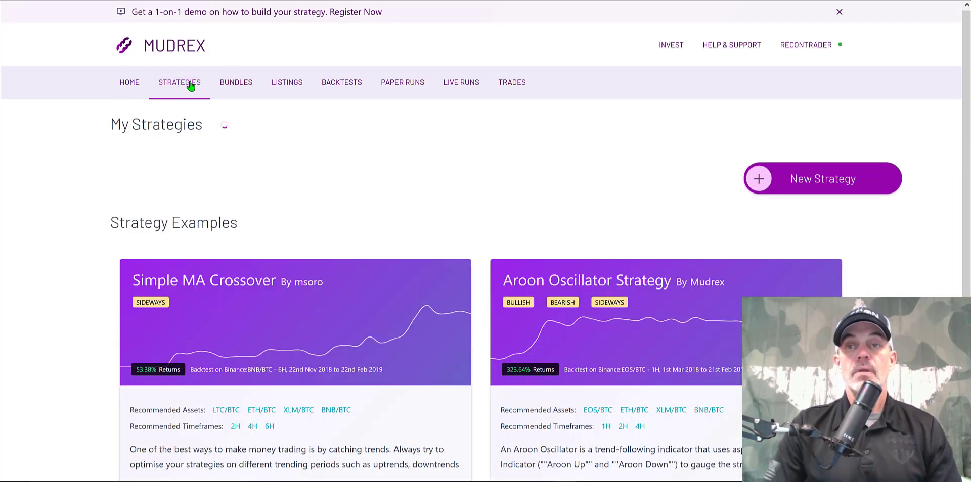
pyautogui.click(761, 180)
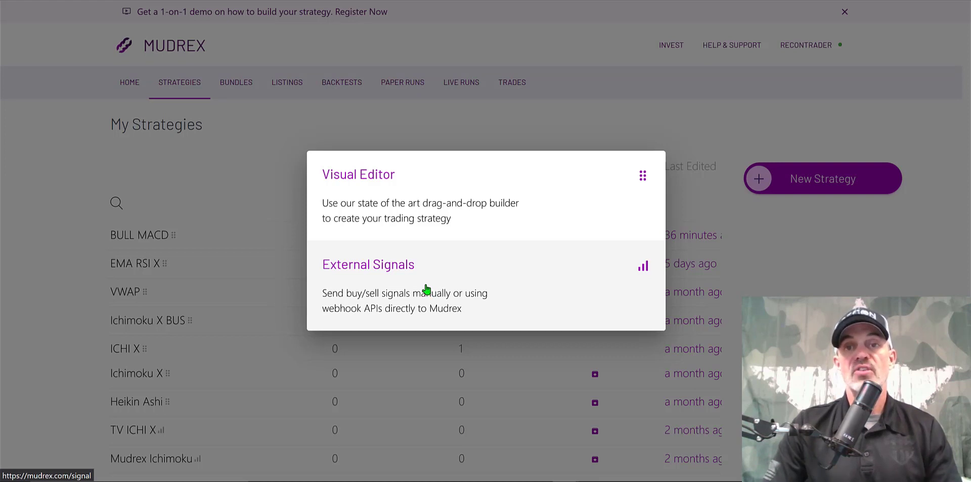
pyautogui.click(382, 176)
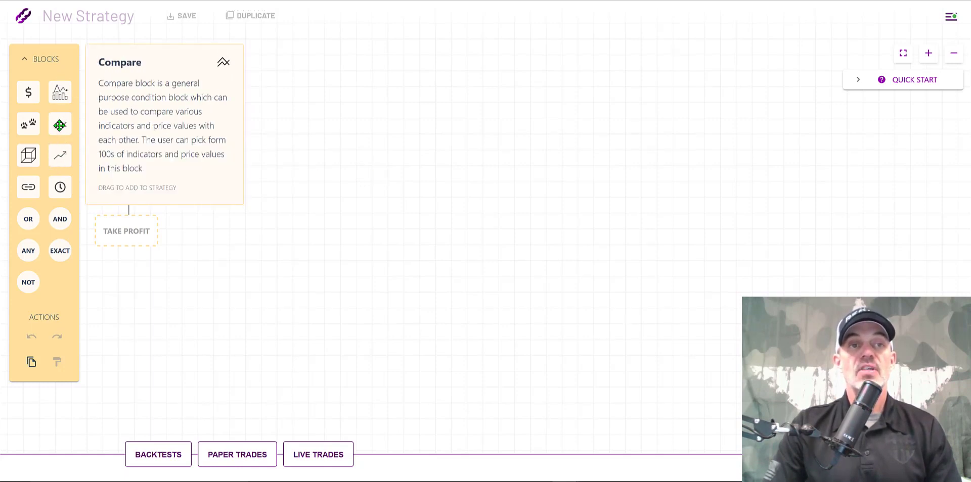
# Add four Compare blocks to the strategy canvas.
pyautogui.moveTo(60, 123); pyautogui.dragTo(384, 99)
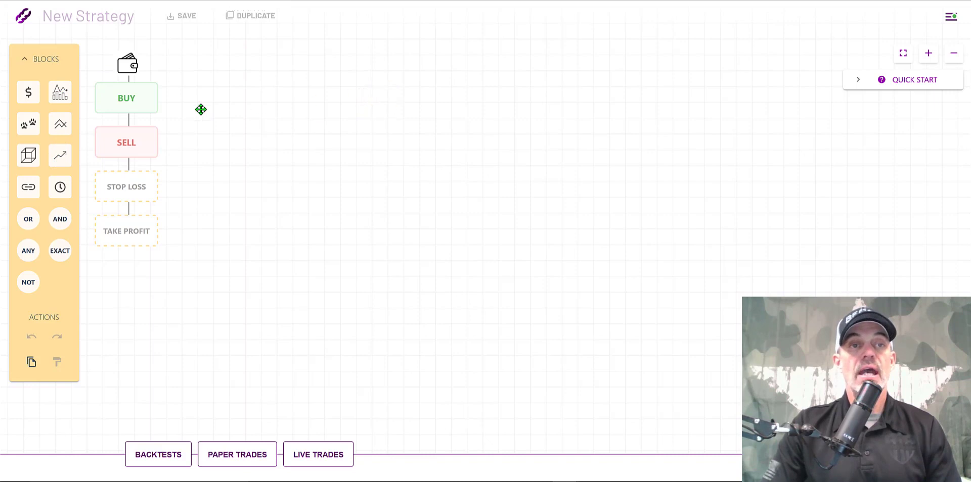
pyautogui.moveTo(62, 130); pyautogui.dragTo(403, 166)
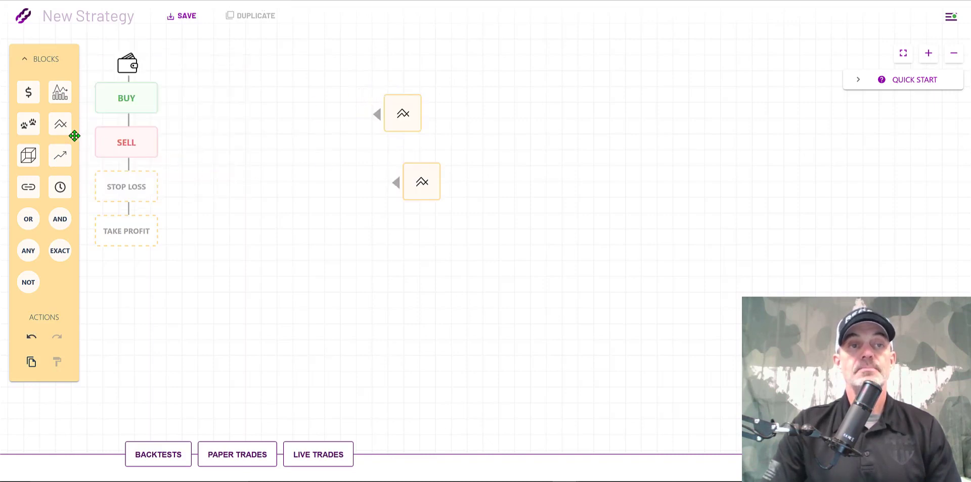
pyautogui.moveTo(60, 125); pyautogui.dragTo(430, 242)
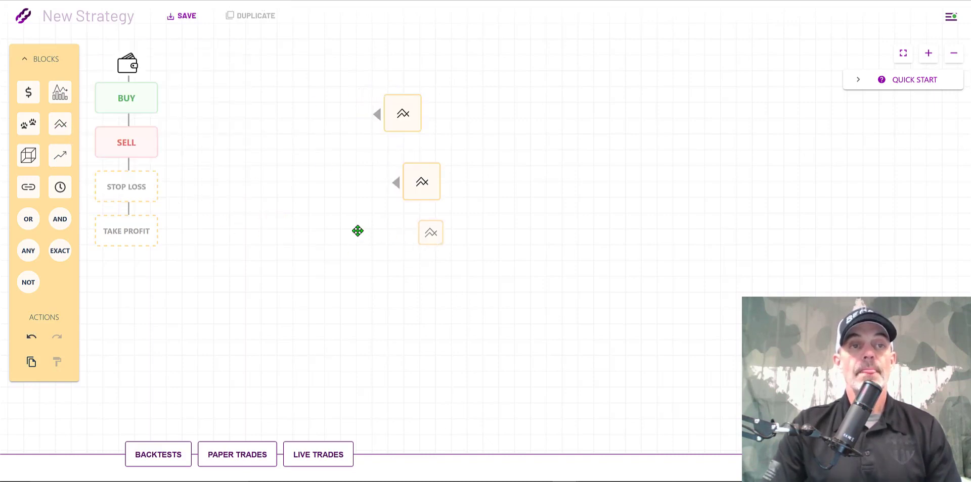
pyautogui.moveTo(60, 124); pyautogui.dragTo(406, 62)
# Add three Trend blocks to the canvas beside the Compare blocks.
pyautogui.moveTo(60, 155); pyautogui.dragTo(589, 147)
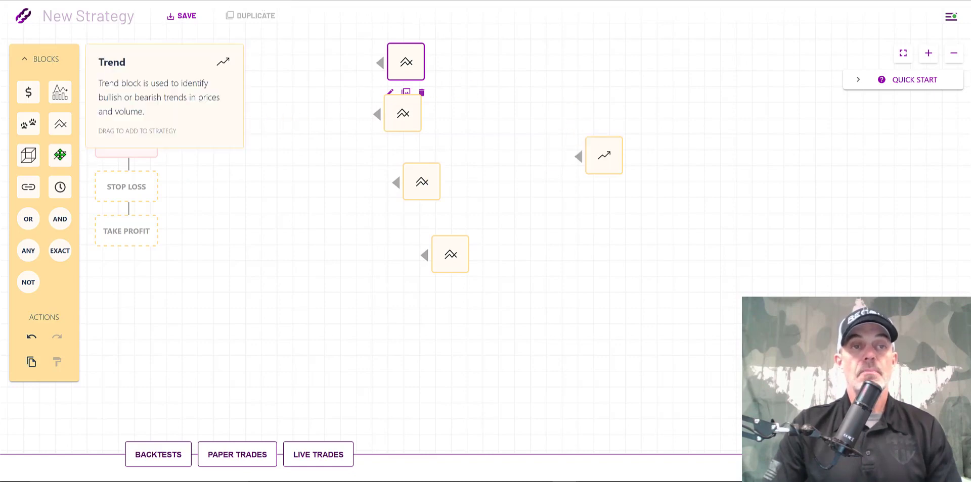
pyautogui.moveTo(60, 156); pyautogui.dragTo(610, 212)
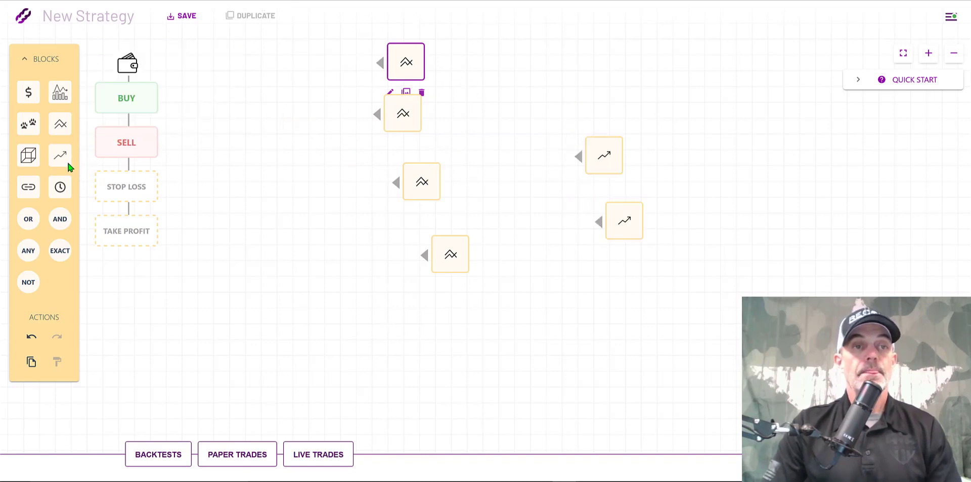
pyautogui.moveTo(101, 169); pyautogui.dragTo(593, 110)
# Arrange three Compare blocks and the three Trend blocks in two separate columns, with the fourth Compare block set apart nearer the Sell block.
pyautogui.moveTo(462, 242); pyautogui.dragTo(304, 218)
pyautogui.moveTo(404, 117); pyautogui.dragTo(429, 121)
pyautogui.moveTo(415, 64); pyautogui.dragTo(438, 60)
pyautogui.moveTo(433, 176); pyautogui.dragTo(426, 176)
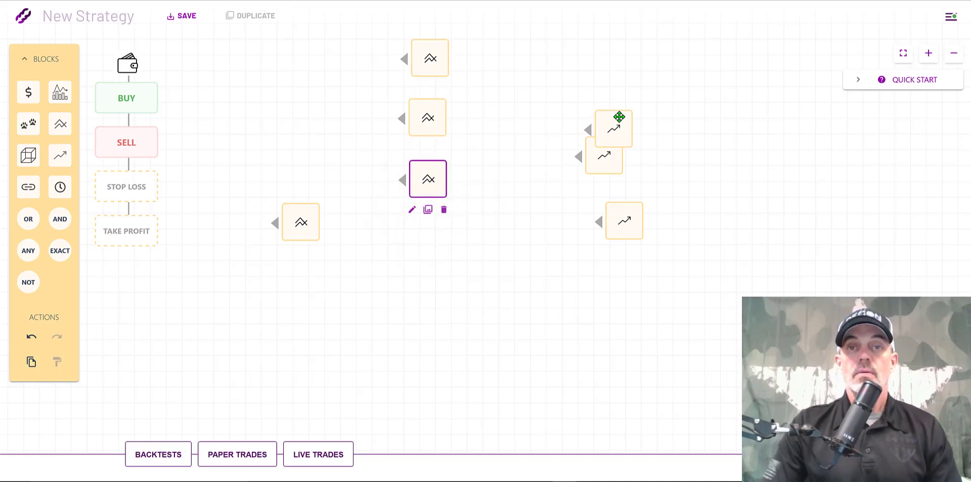
pyautogui.moveTo(619, 117); pyautogui.dragTo(581, 46)
pyautogui.moveTo(602, 147); pyautogui.dragTo(575, 116)
pyautogui.moveTo(611, 209); pyautogui.dragTo(580, 190)
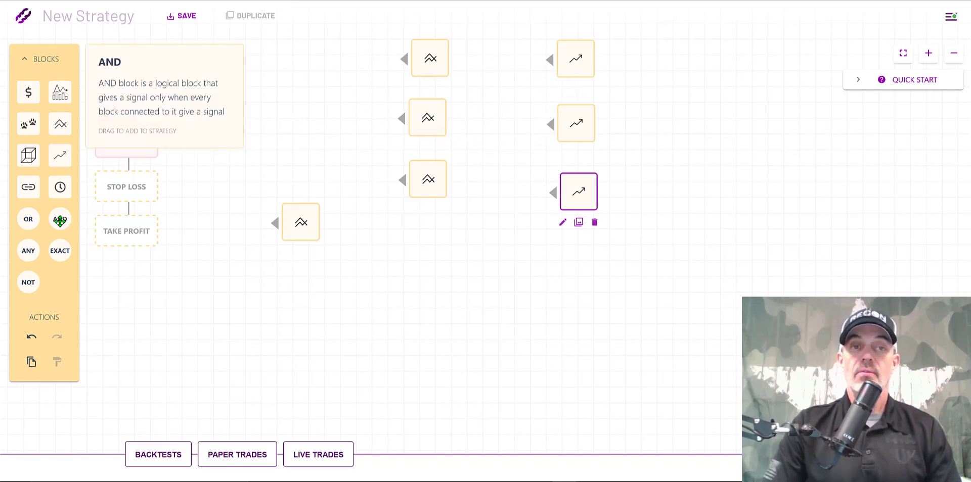
# Add an AND block connected to the Buy block, and connect the separate Compare block to the Sell block.
pyautogui.moveTo(60, 220); pyautogui.dragTo(261, 95)
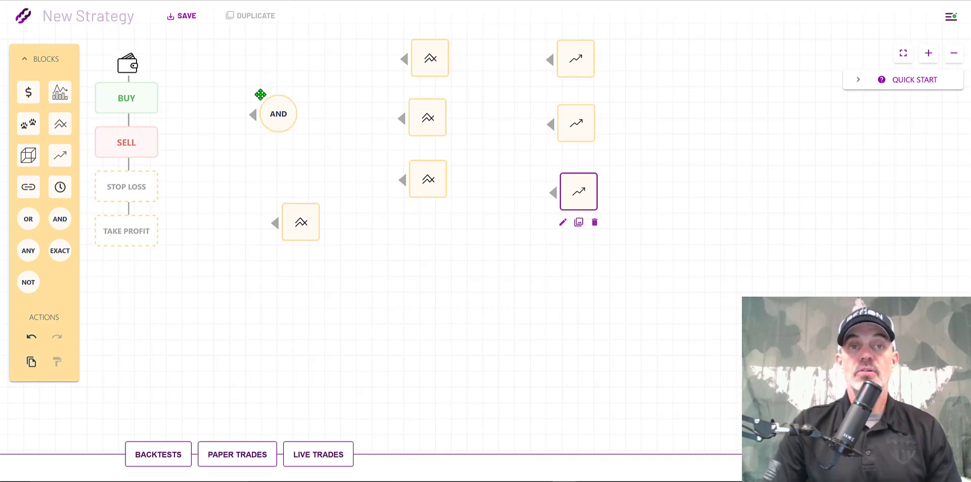
pyautogui.moveTo(280, 122); pyautogui.dragTo(280, 111)
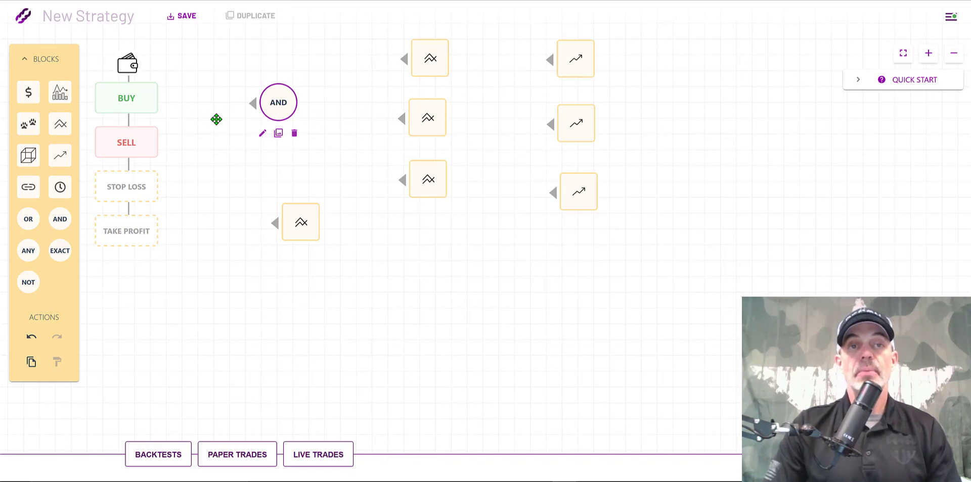
pyautogui.moveTo(254, 103); pyautogui.dragTo(143, 100)
pyautogui.click(302, 218)
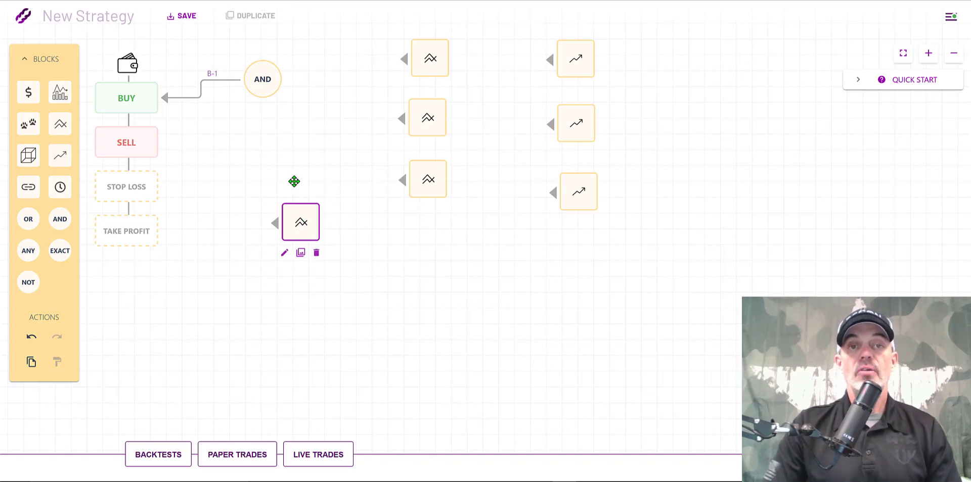
pyautogui.moveTo(273, 223); pyautogui.dragTo(142, 151)
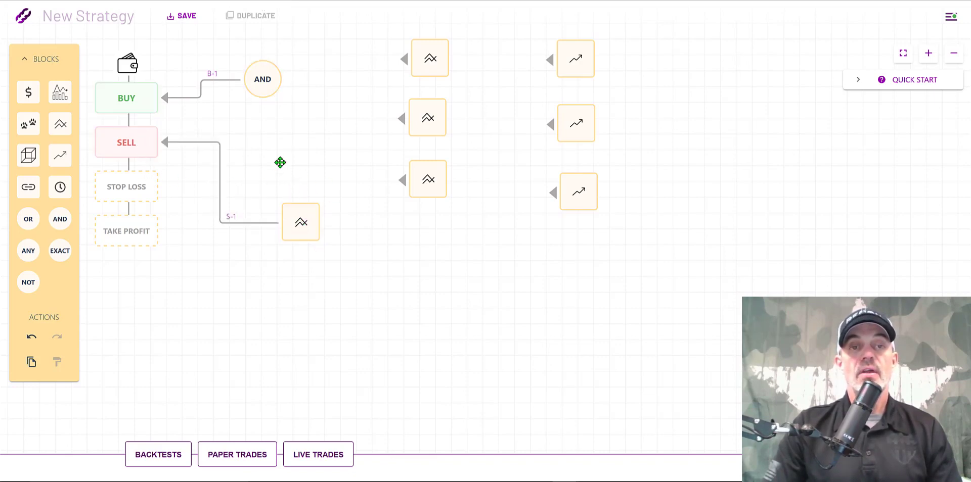
# Check the exit rule in the TradingView script description and set the Sell path's Compare block to EMA versus SMA.
pyautogui.click(303, 221)
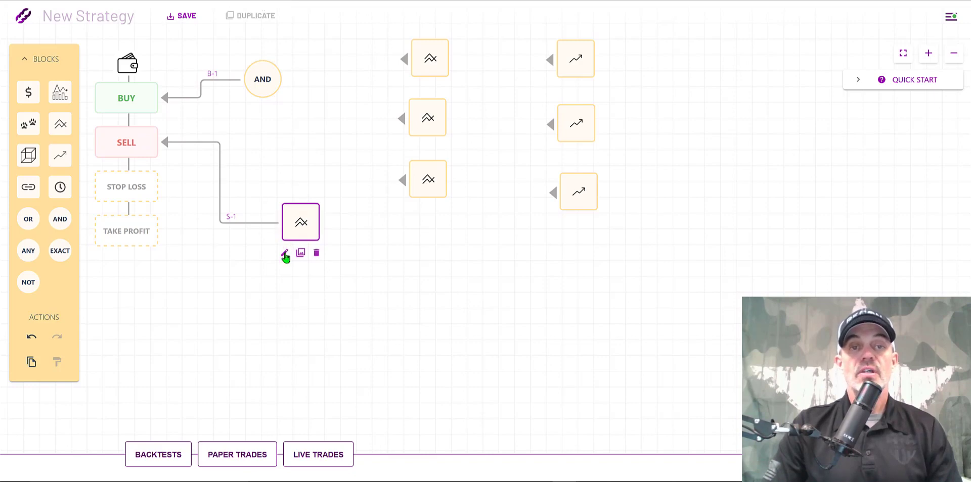
pyautogui.click(284, 254)
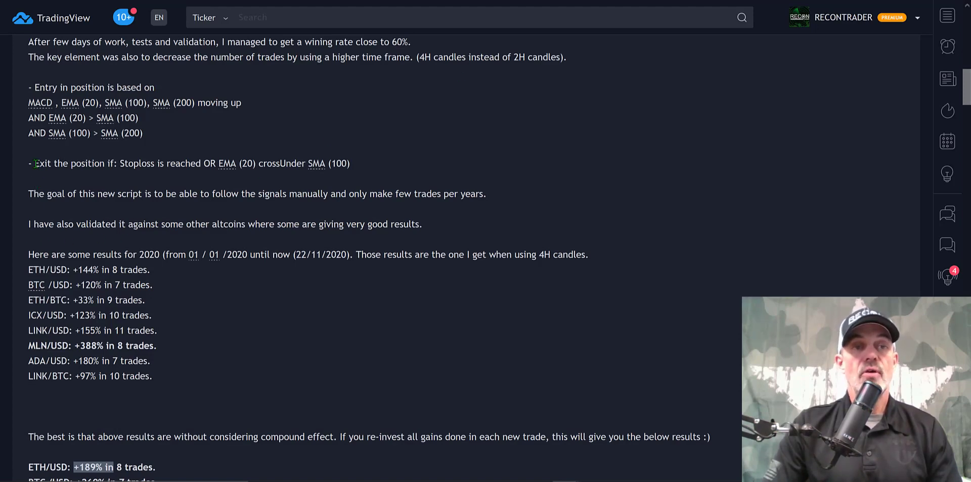
pyautogui.moveTo(35, 163); pyautogui.dragTo(208, 166)
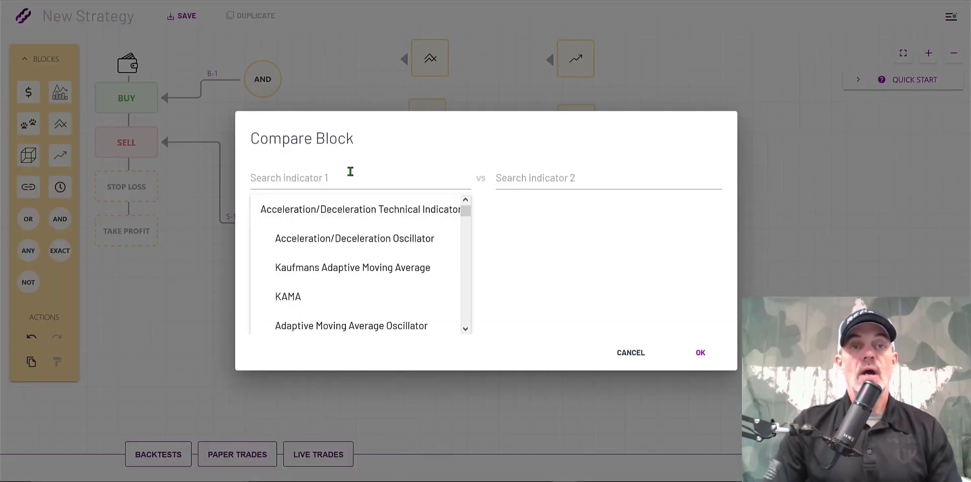
pyautogui.click(350, 171)
pyautogui.write('EMS')
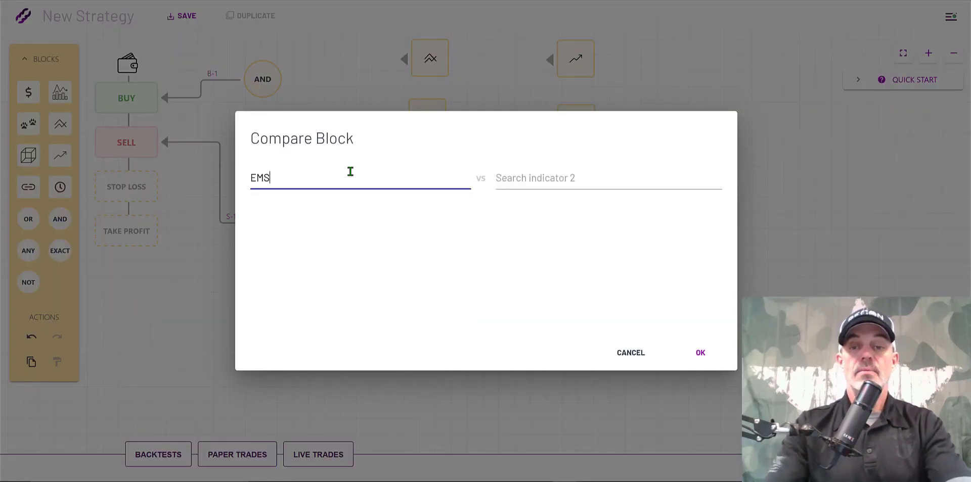
pyautogui.press('BackSpace')
pyautogui.write('A')
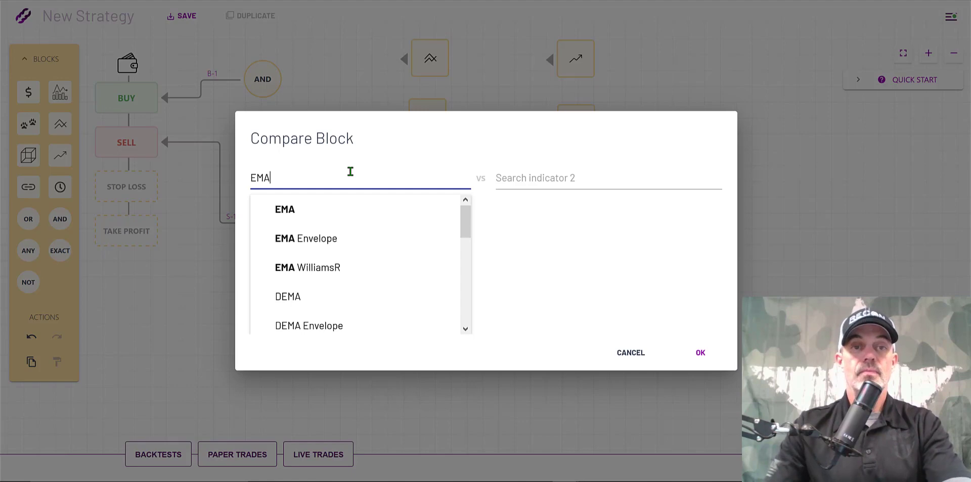
pyautogui.click(341, 209)
pyautogui.click(568, 177)
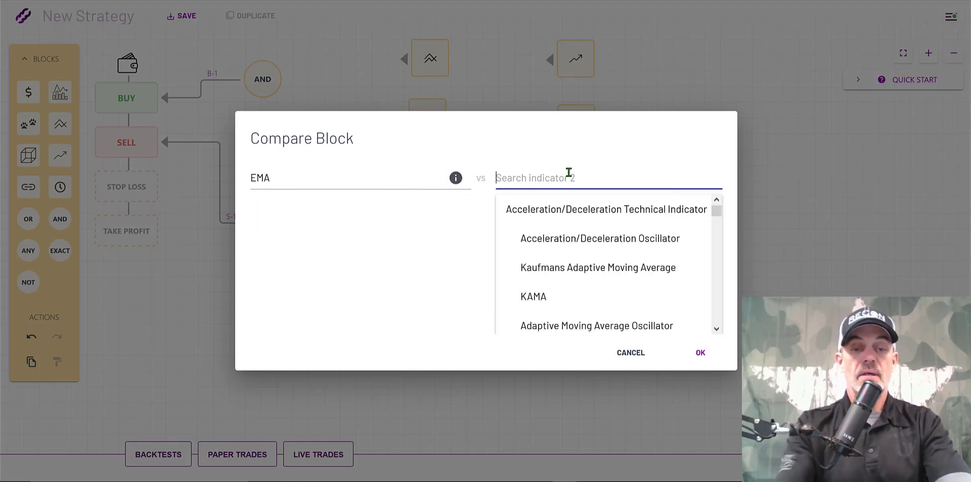
pyautogui.write('SMA')
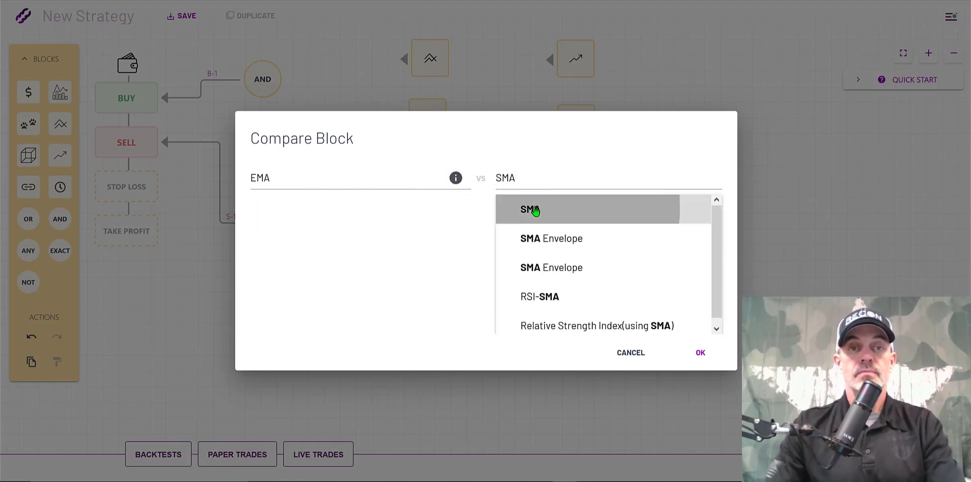
pyautogui.click(535, 212)
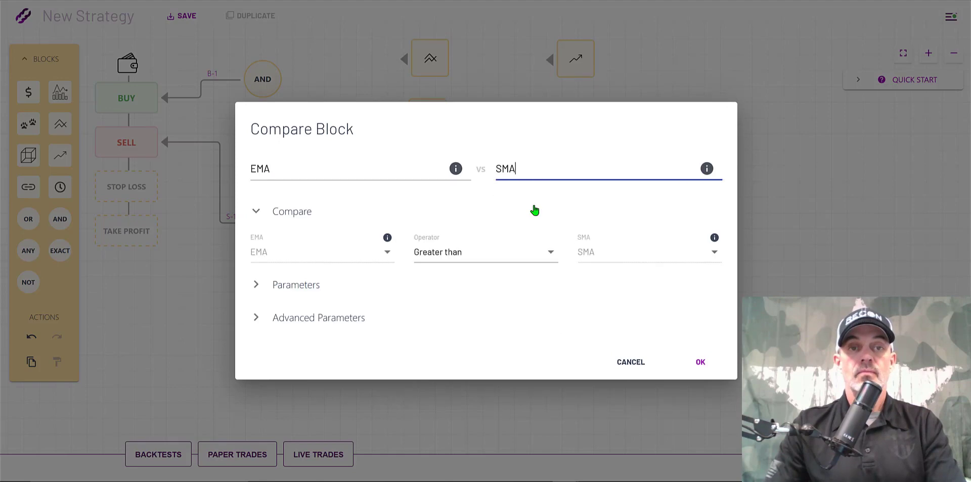
# Set the Sell comparison's operator to Crosses down, with an EMA period of 20 and an SMA period of 100.
pyautogui.click(491, 254)
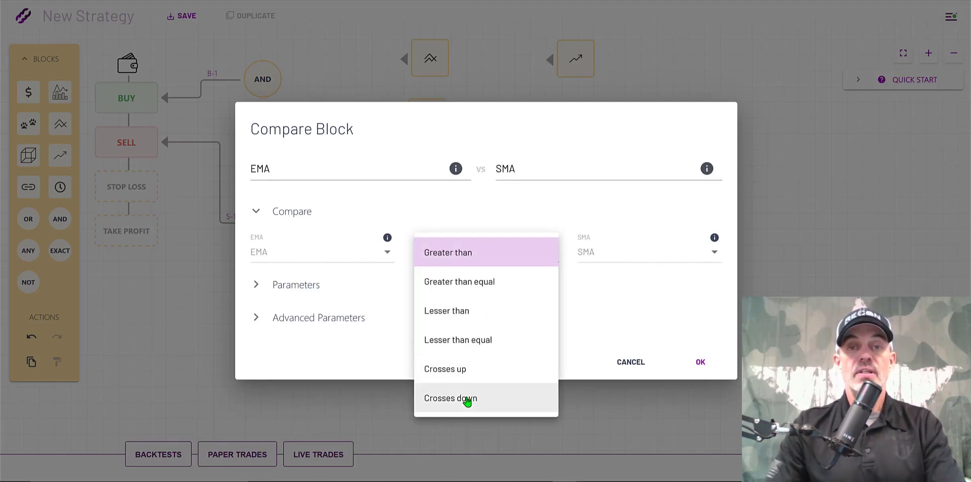
pyautogui.click(466, 399)
pyautogui.click(617, 251)
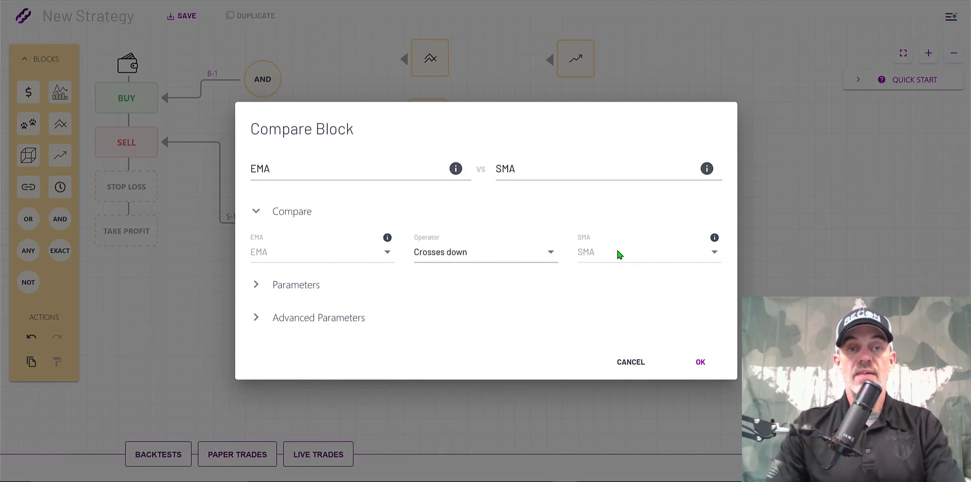
pyautogui.click(307, 287)
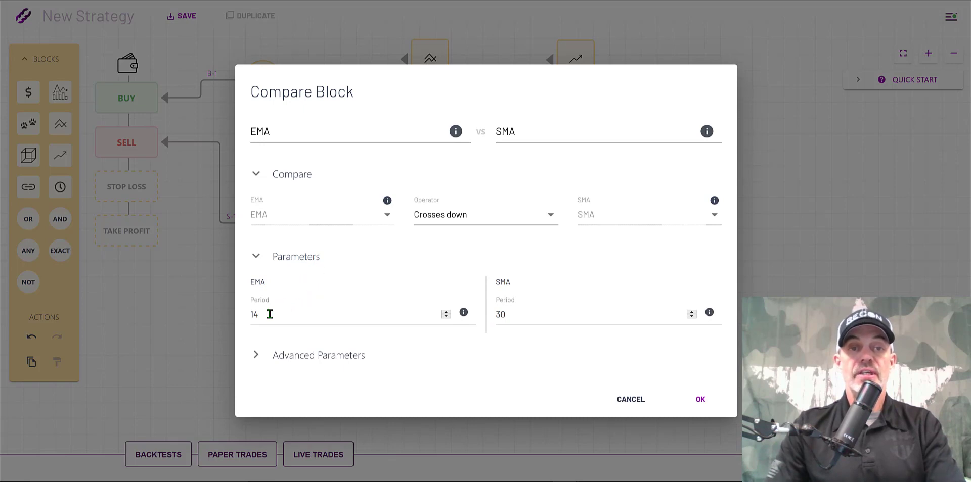
pyautogui.doubleClick(244, 314)
pyautogui.write('20')
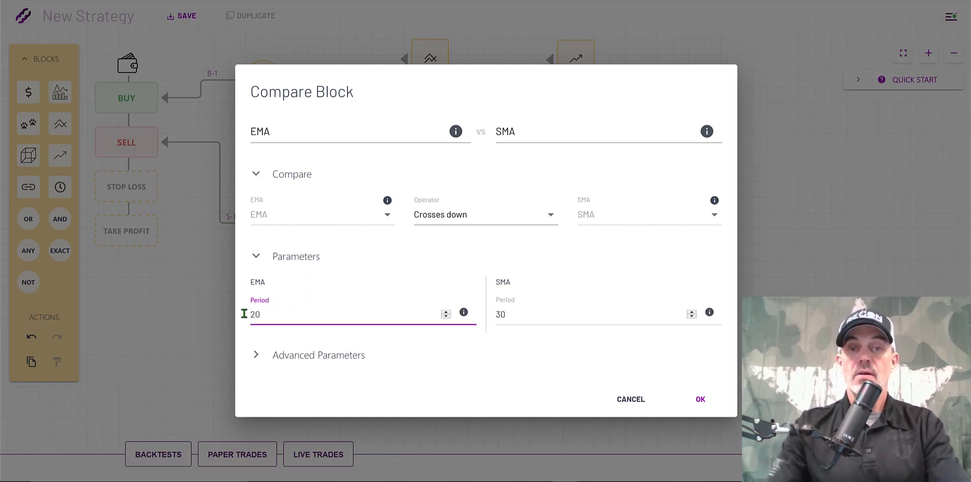
pyautogui.press('Tab')
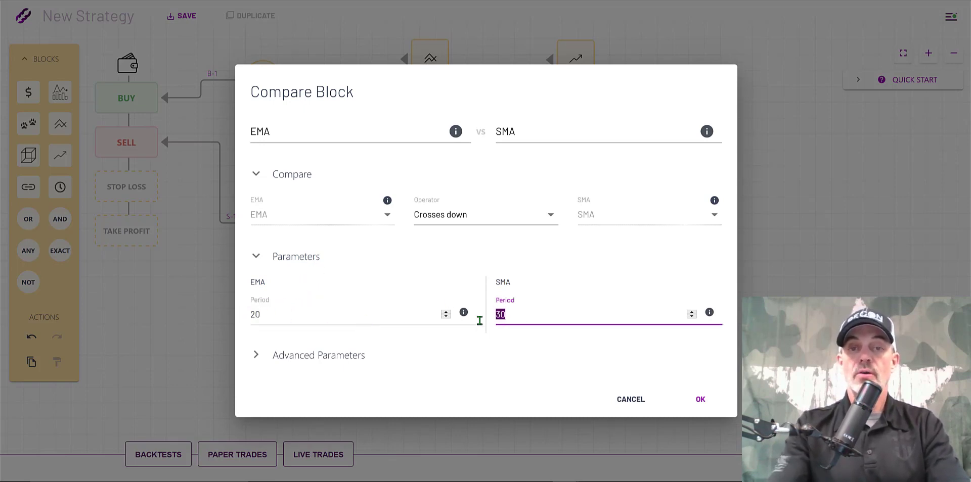
pyautogui.write('100')
pyautogui.click(700, 401)
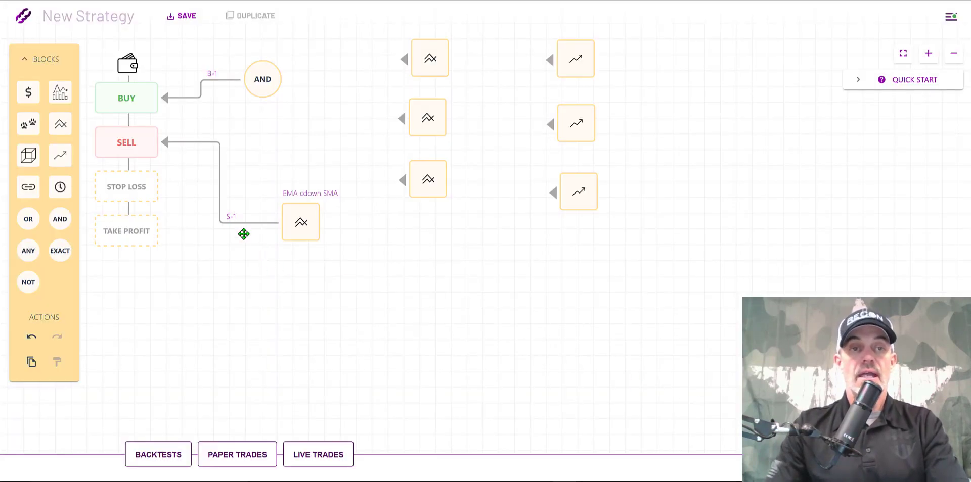
# Restrict sell path S-1 to closing long positions by disabling Open Short Position and Reverse open long to short.
pyautogui.click(232, 222)
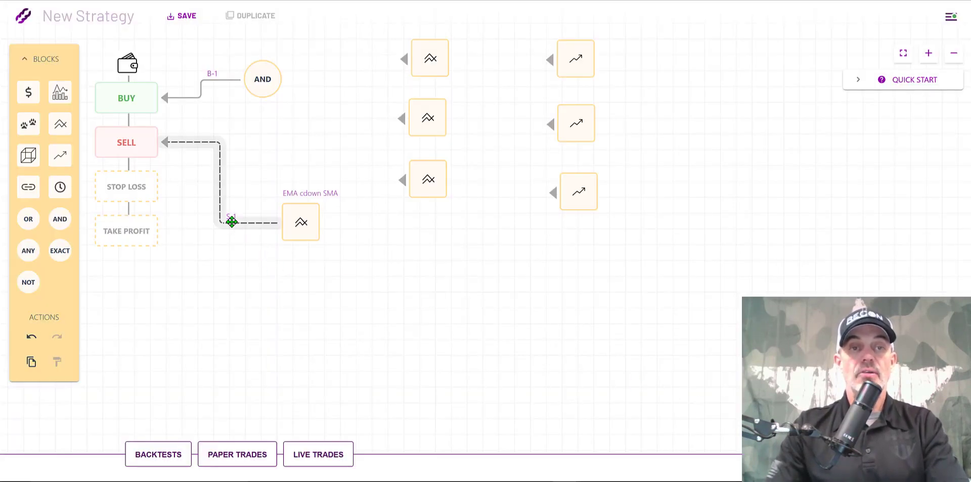
pyautogui.moveTo(235, 221)
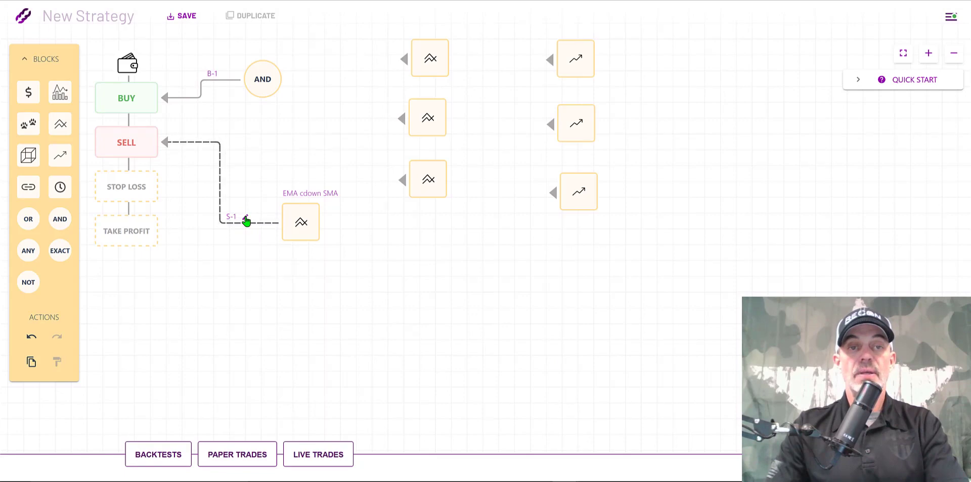
pyautogui.click(245, 218)
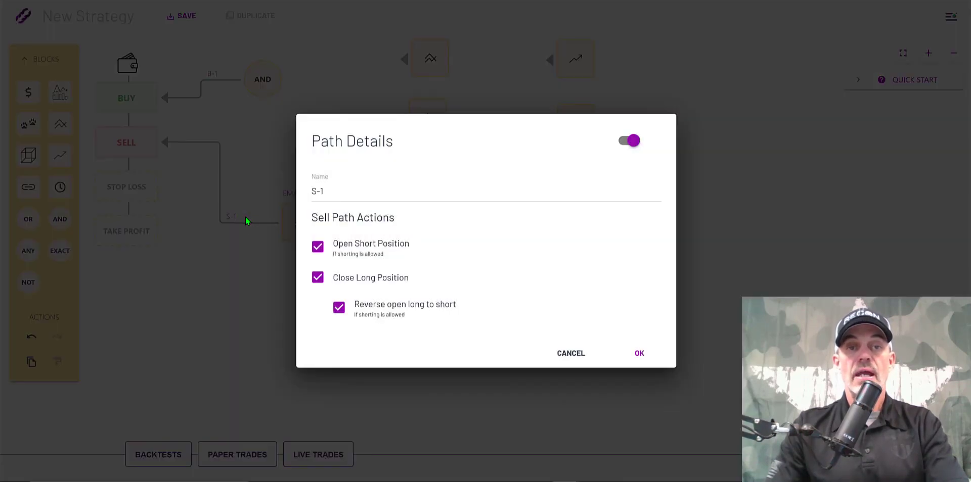
pyautogui.click(317, 247)
pyautogui.click(338, 309)
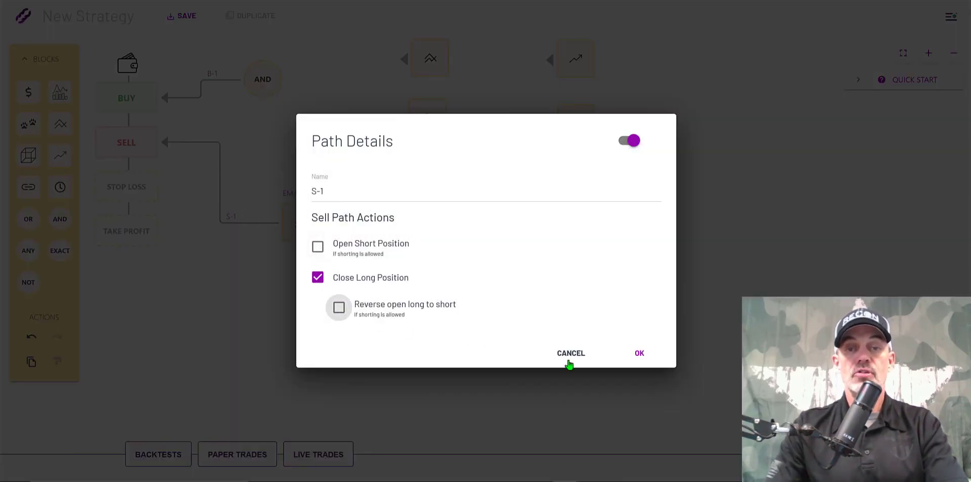
pyautogui.click(639, 354)
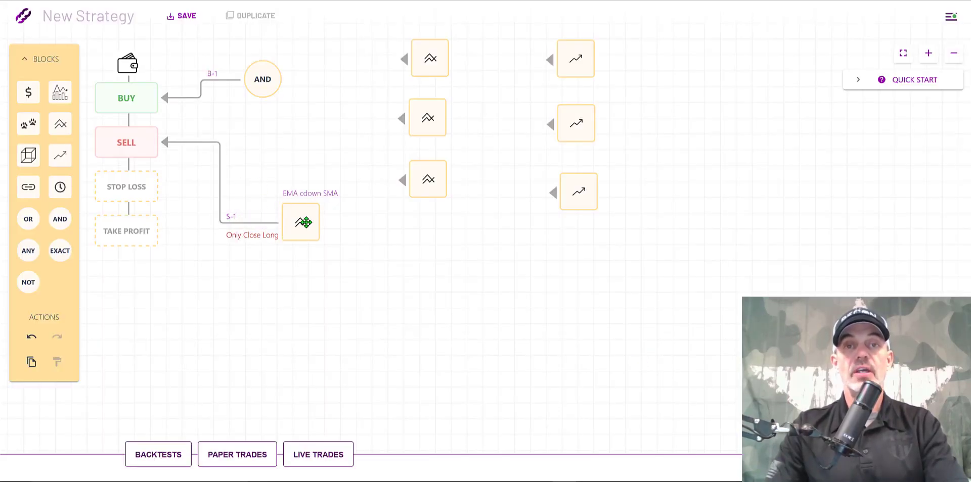
# Configure the uppermost Compare block in the column to test EMA greater than SMA.
pyautogui.click(428, 60)
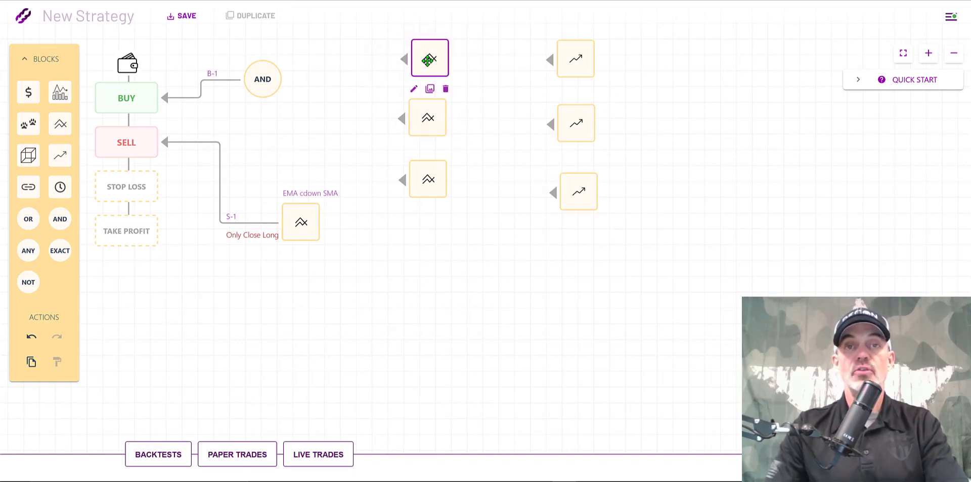
pyautogui.click(415, 90)
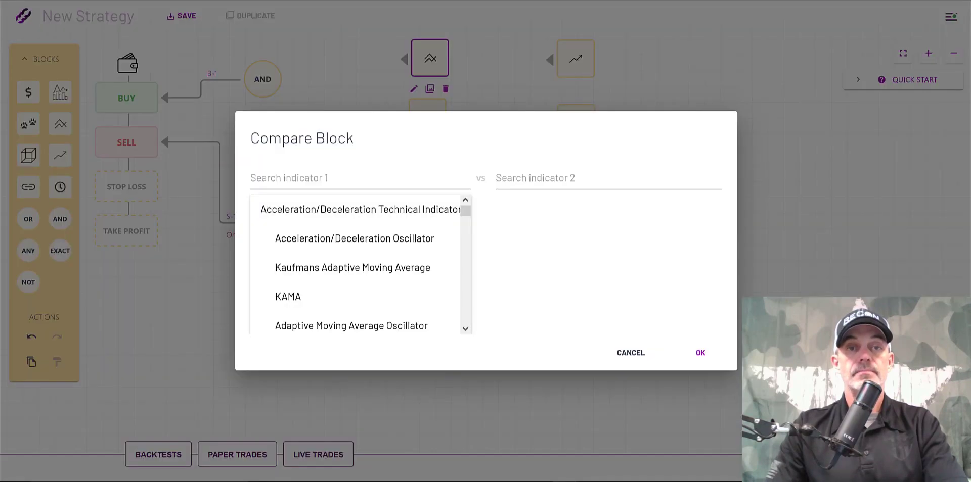
pyautogui.click(369, 174)
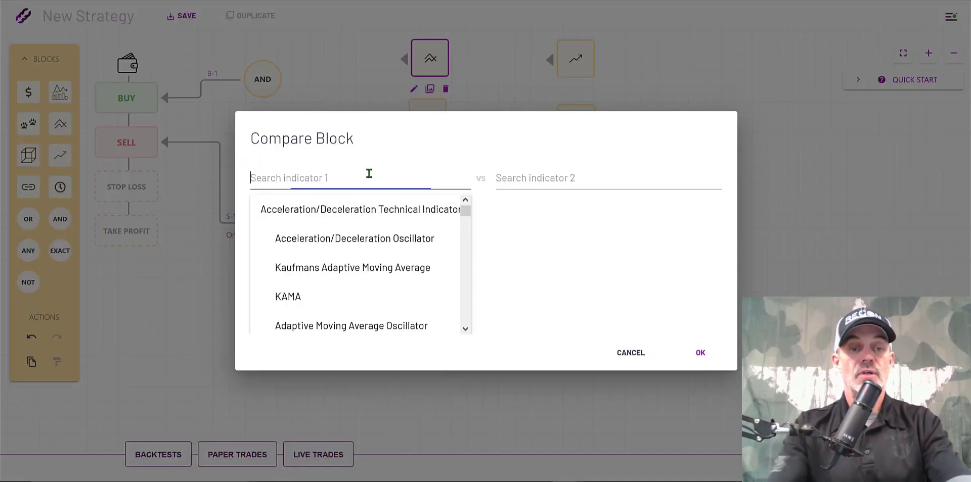
pyautogui.write('EMA')
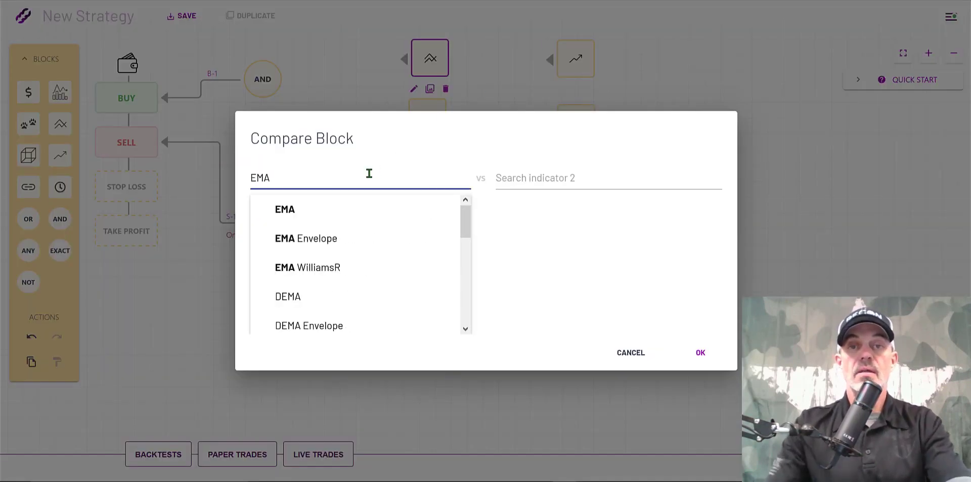
pyautogui.click(549, 177)
pyautogui.write('SMA')
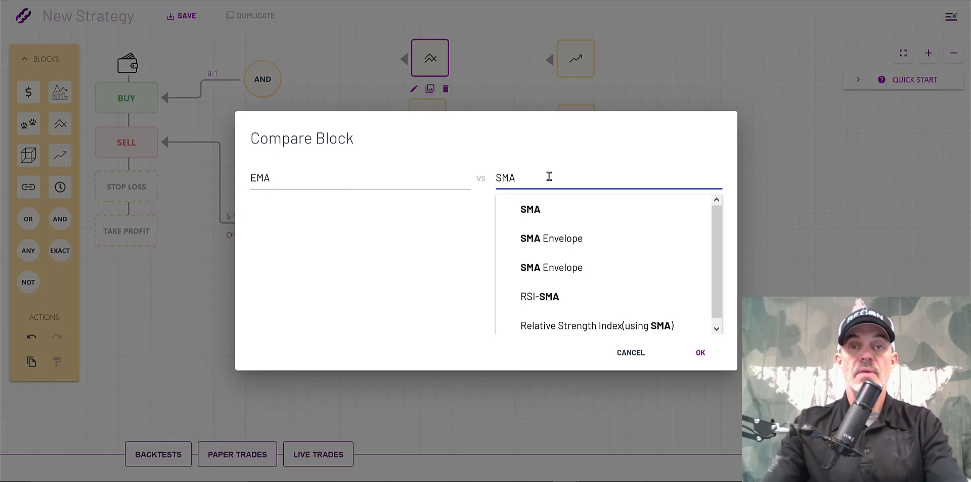
pyautogui.click(535, 217)
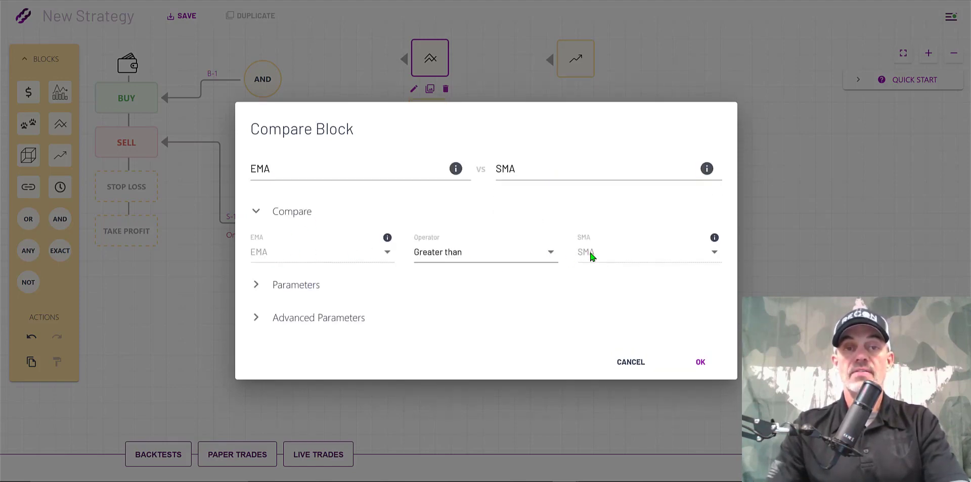
# Set the uppermost Compare block's EMA period to 20 and SMA period to 100.
pyautogui.click(288, 286)
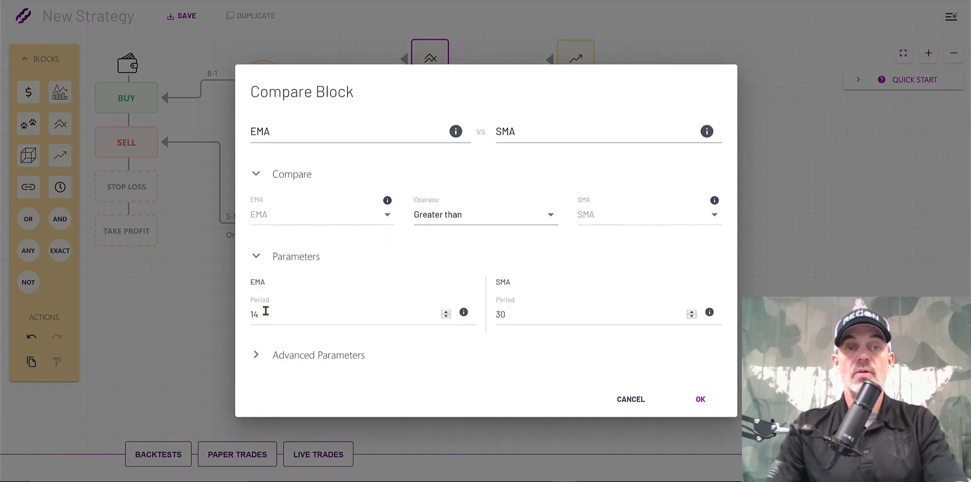
pyautogui.moveTo(263, 314); pyautogui.dragTo(227, 314)
pyautogui.write('20')
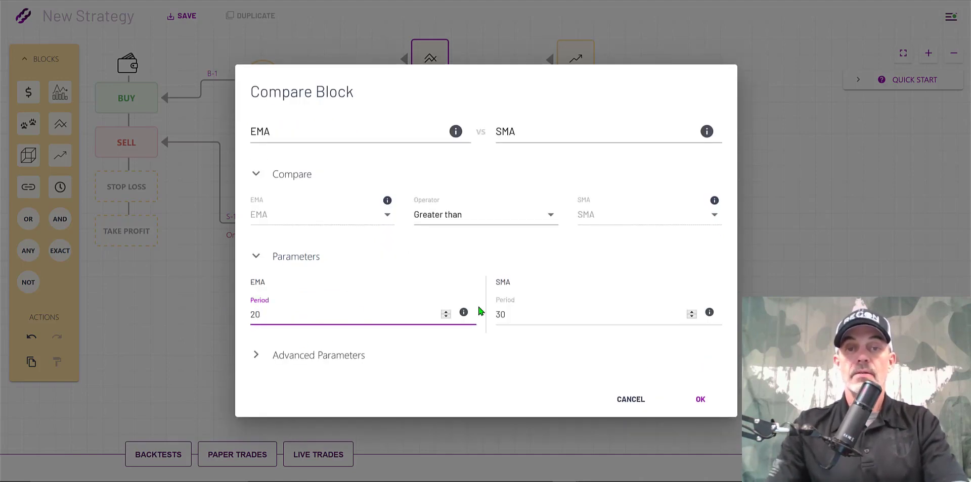
pyautogui.moveTo(509, 314); pyautogui.dragTo(487, 314)
pyautogui.write('100')
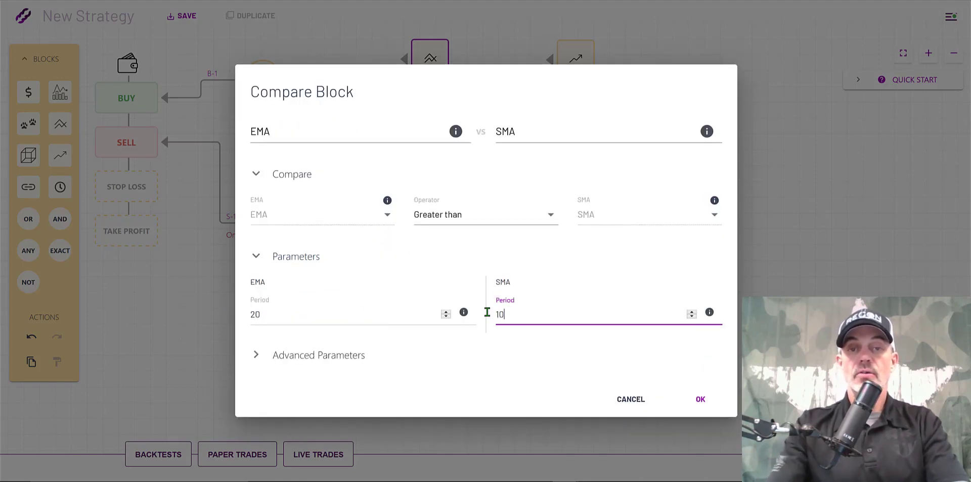
pyautogui.click(700, 401)
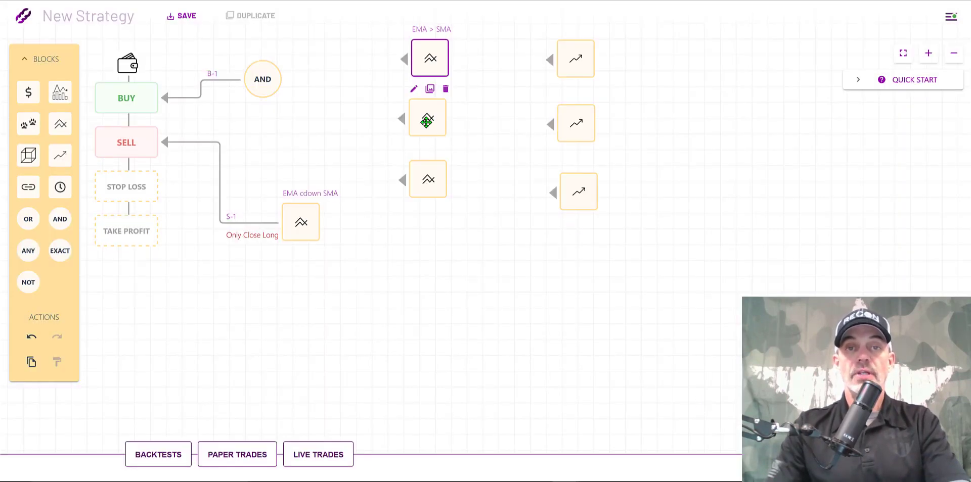
# Check the SMA entry condition in the TradingView description and set the middle Compare block to SMA versus SMA.
pyautogui.click(426, 121)
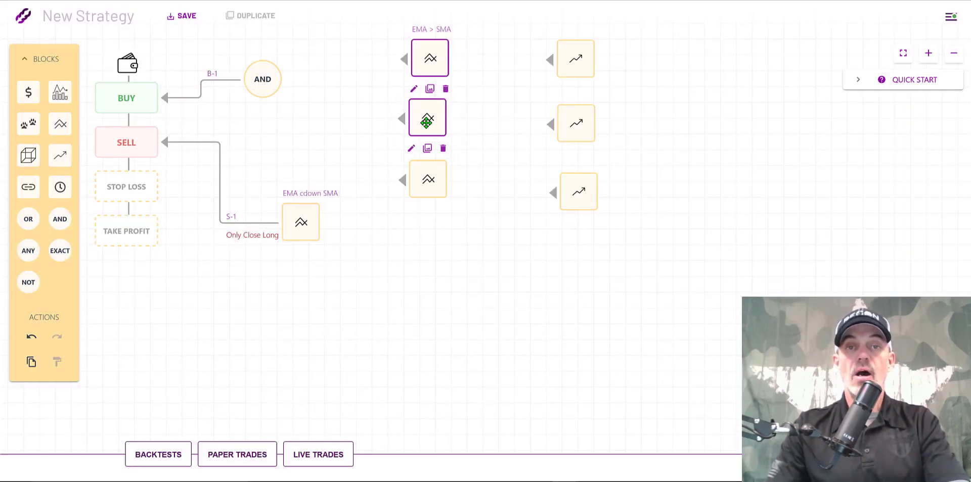
pyautogui.click(413, 151)
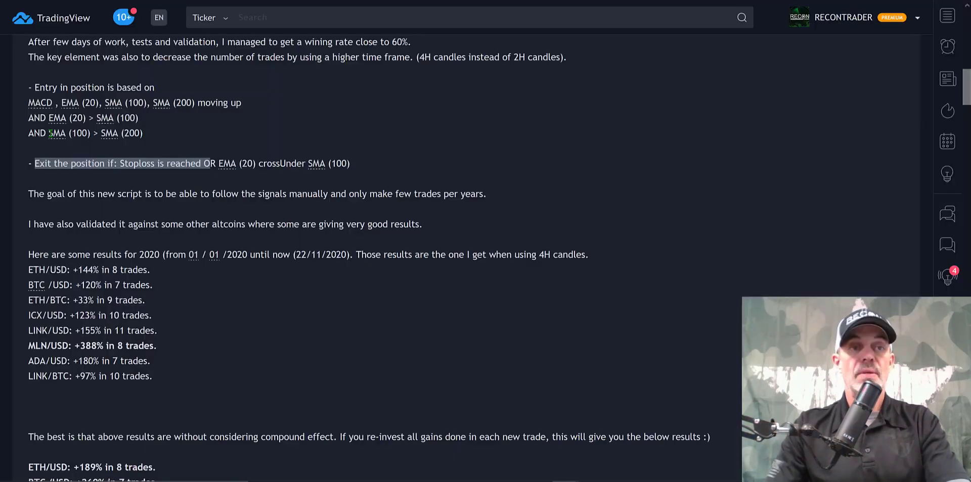
pyautogui.moveTo(28, 133); pyautogui.dragTo(178, 133)
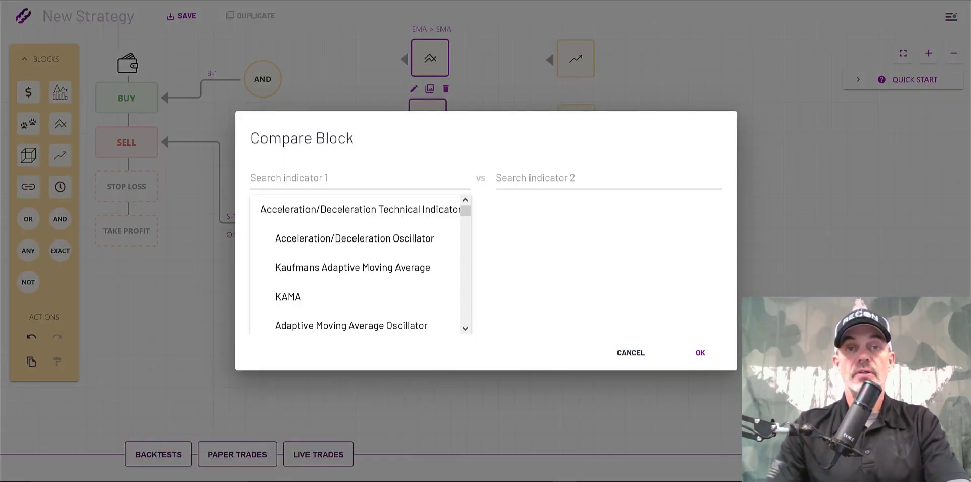
pyautogui.click(365, 173)
pyautogui.write('S')
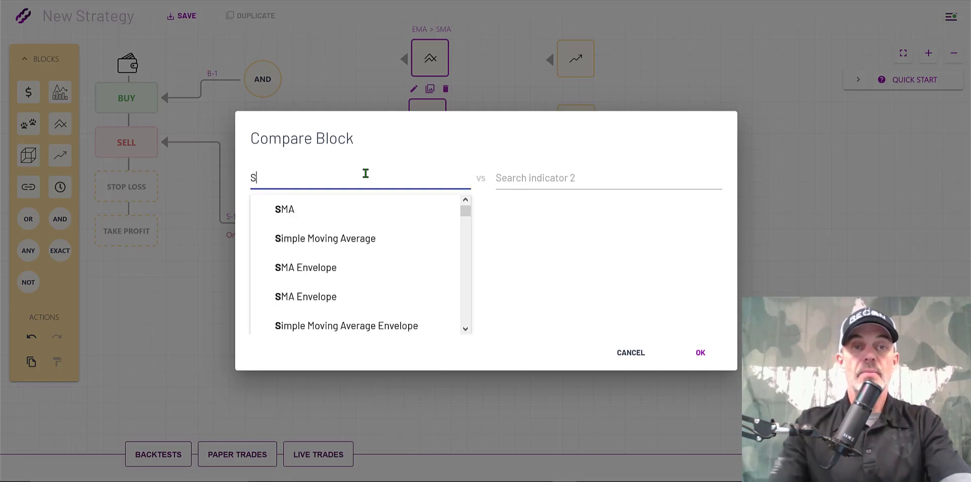
pyautogui.write('MA')
pyautogui.click(532, 180)
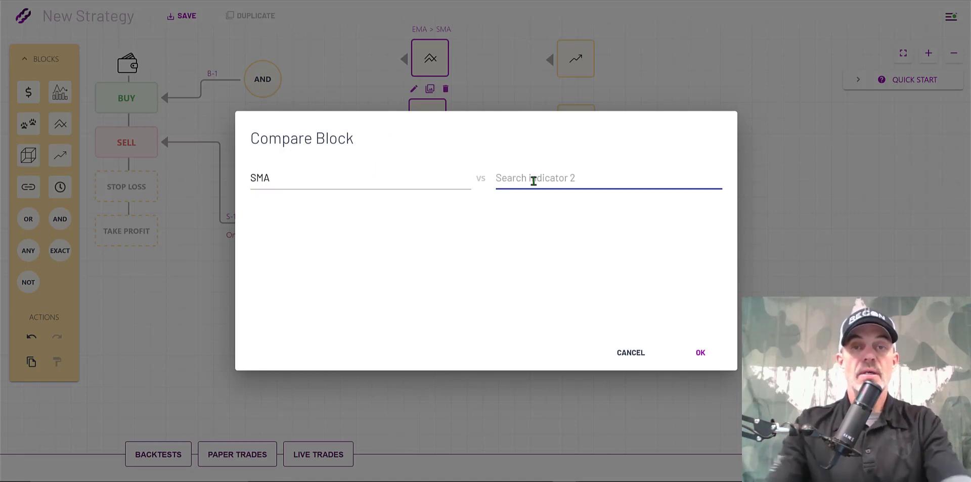
pyautogui.write('SMA')
pyautogui.click(531, 211)
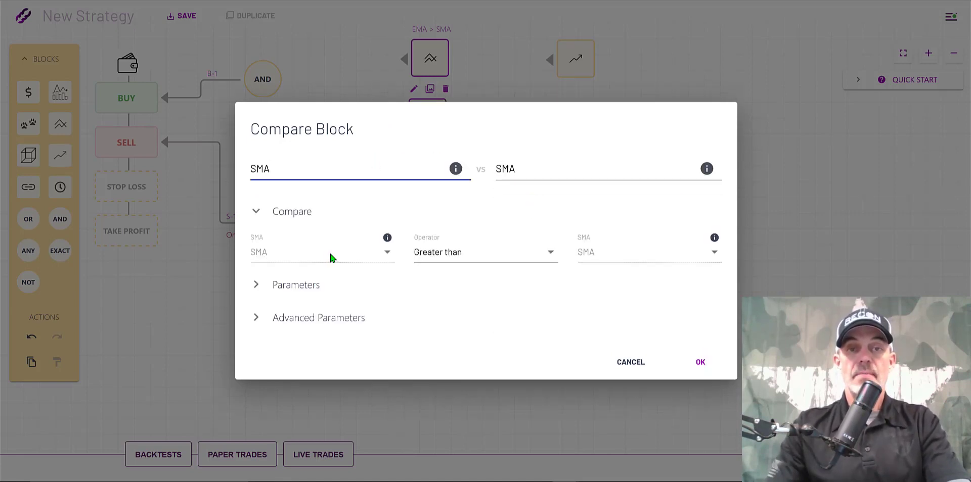
# Set the middle Compare block's first SMA period to 100 and its second SMA period to 200.
pyautogui.click(315, 287)
pyautogui.moveTo(275, 314); pyautogui.dragTo(216, 316)
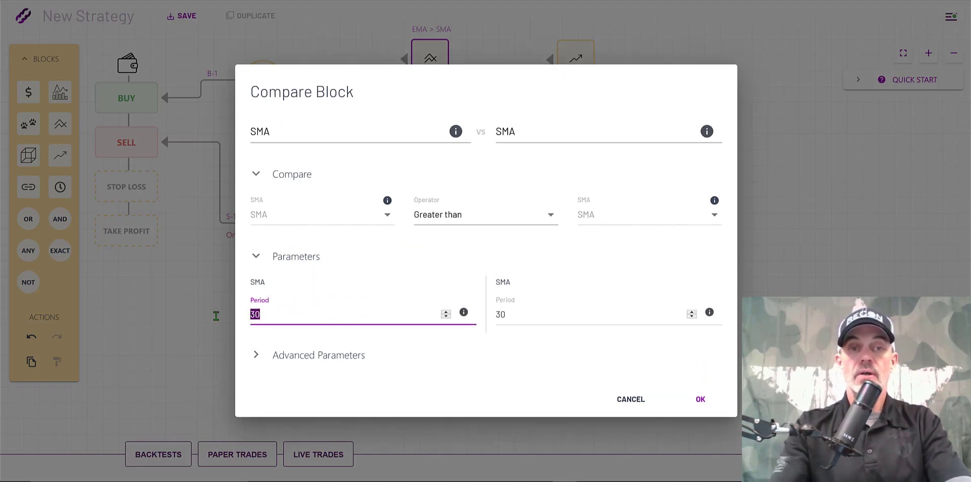
pyautogui.write('100')
pyautogui.moveTo(518, 315); pyautogui.dragTo(486, 314)
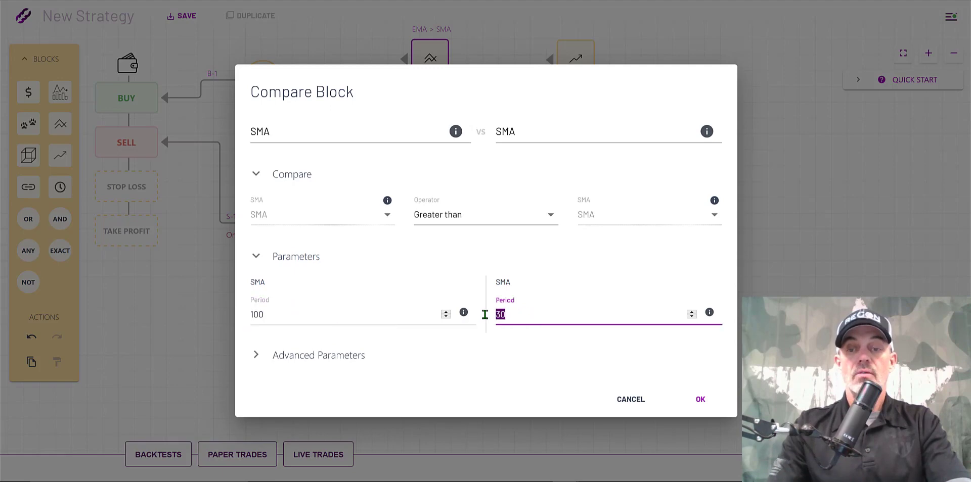
pyautogui.write('200')
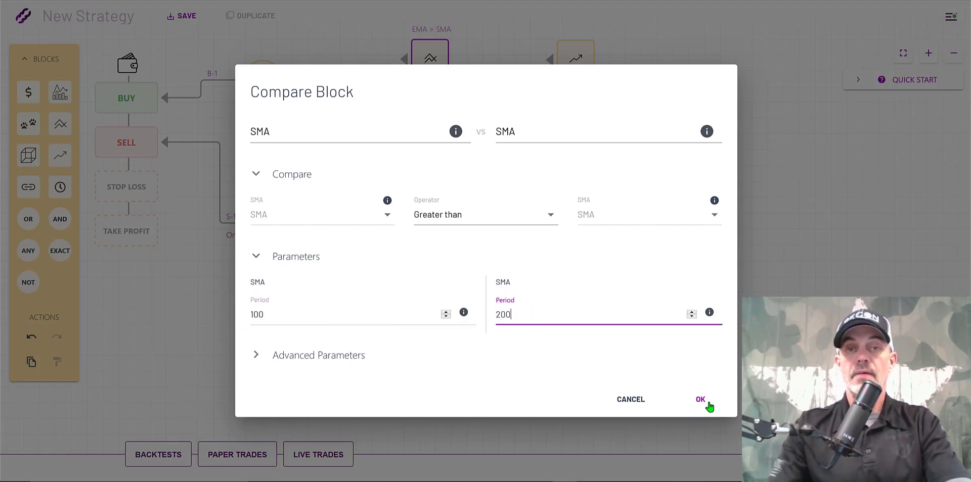
pyautogui.click(700, 399)
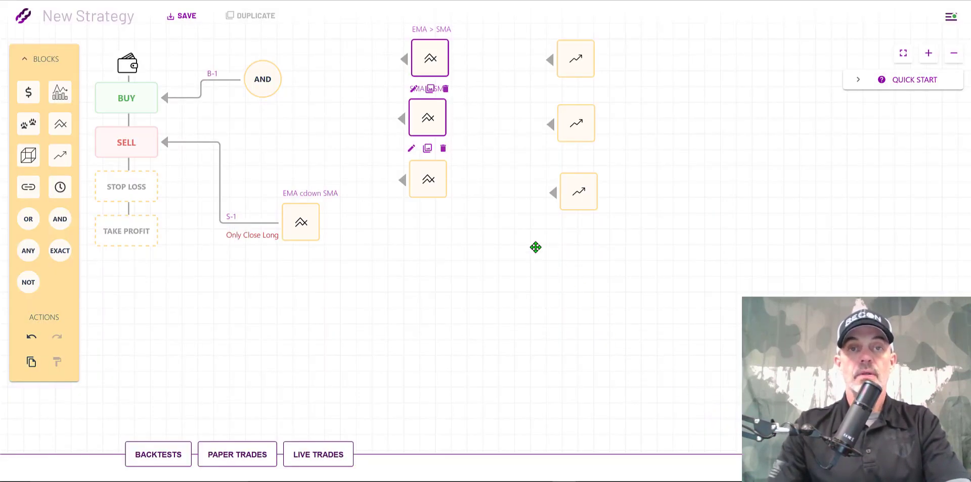
# Connect the uppermost and middle Compare blocks to the AND block that feeds the buy path.
pyautogui.moveTo(405, 60); pyautogui.dragTo(256, 82)
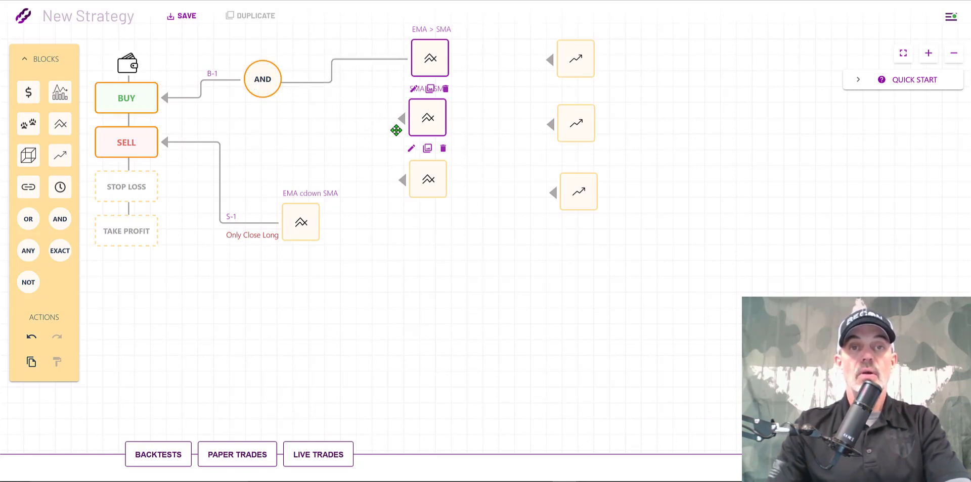
pyautogui.moveTo(399, 119); pyautogui.dragTo(271, 80)
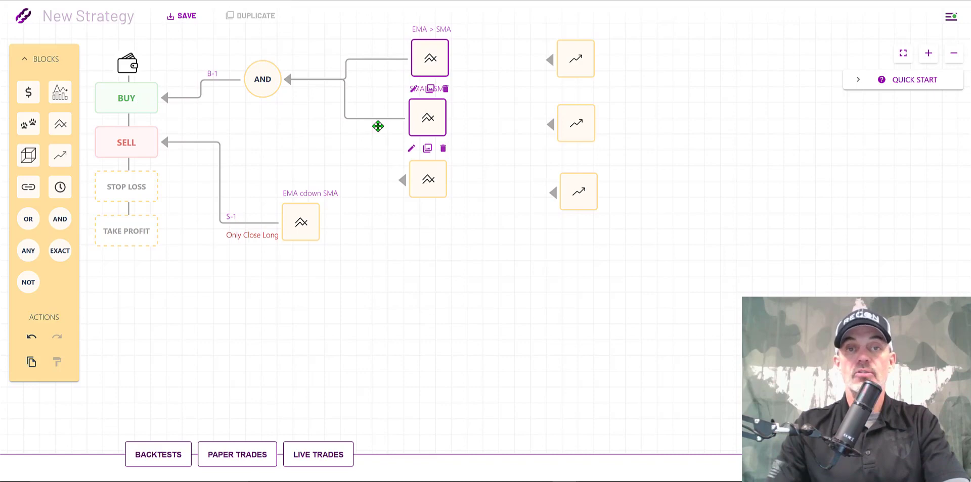
# Check the MACD rising condition in the TradingView script code and set the lowest Compare block to MACD versus MACD.
pyautogui.click(429, 183)
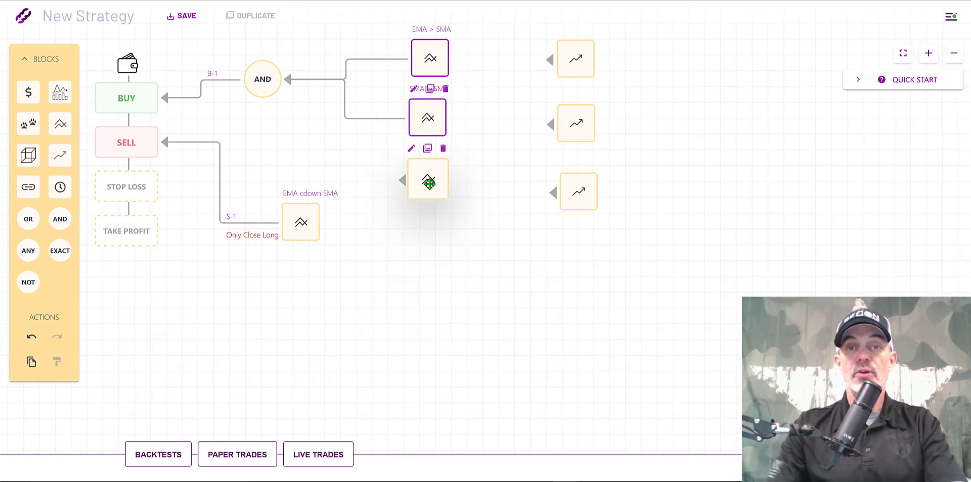
pyautogui.click(412, 210)
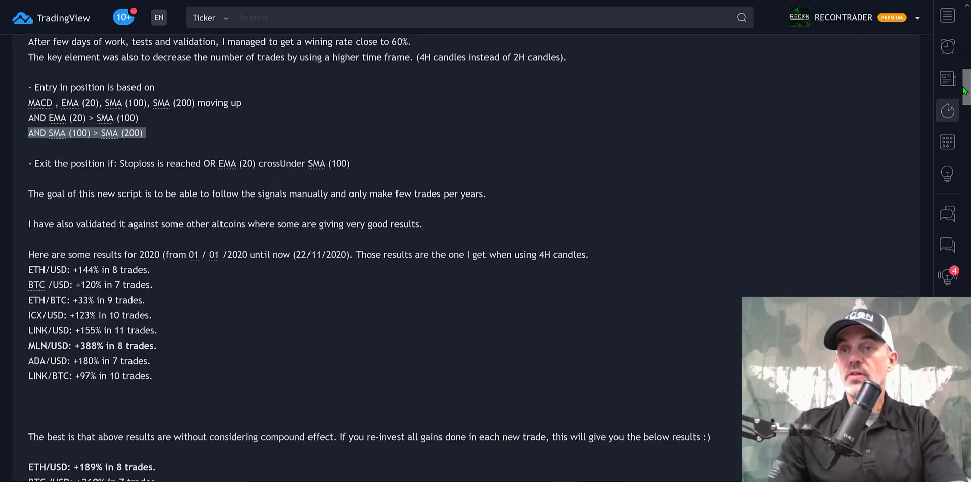
pyautogui.moveTo(964, 92); pyautogui.dragTo(944, 238)
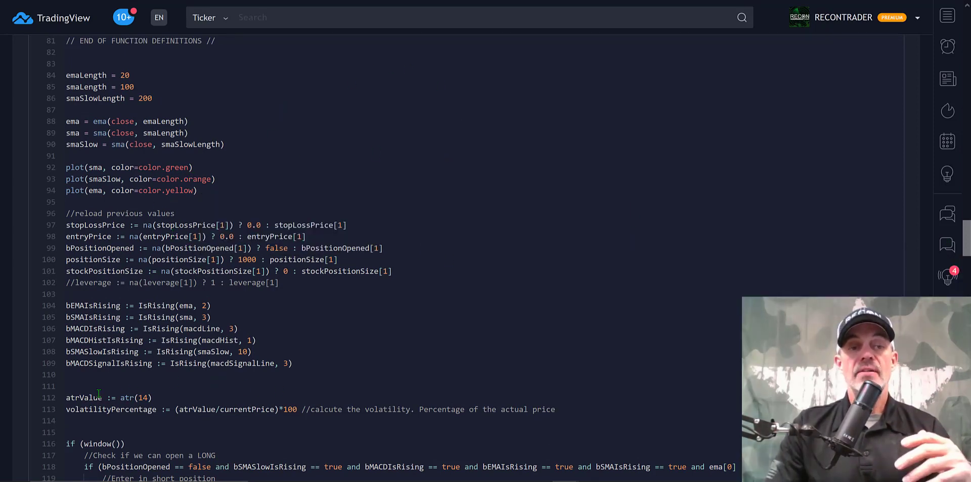
pyautogui.moveTo(103, 399); pyautogui.dragTo(183, 399)
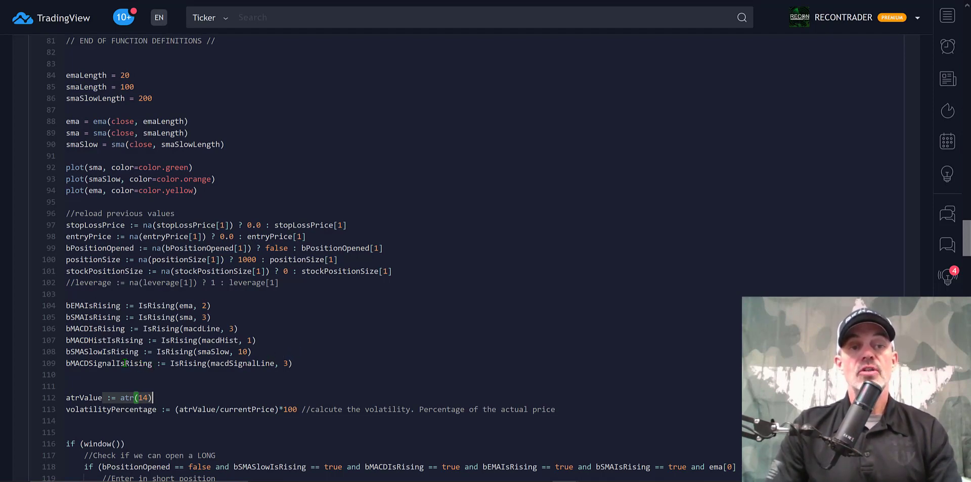
pyautogui.moveTo(66, 329); pyautogui.dragTo(170, 330)
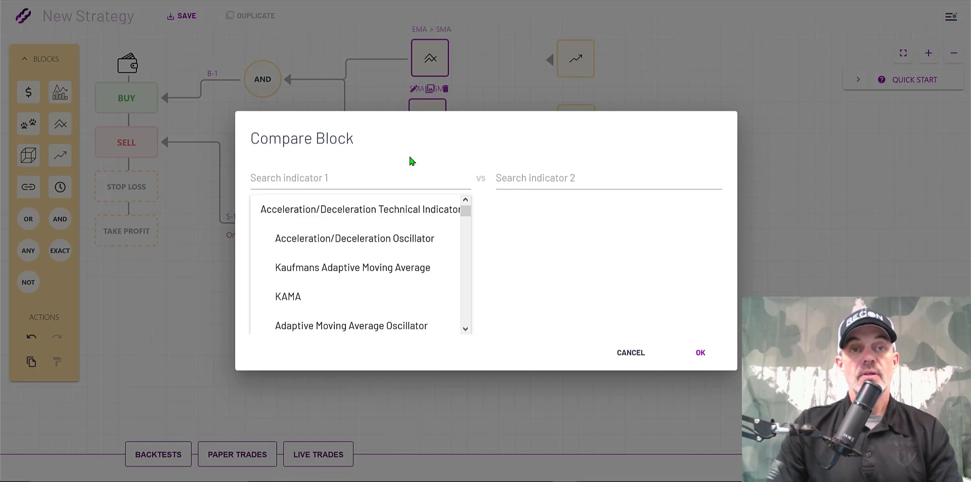
pyautogui.click(393, 169)
pyautogui.write('MACD')
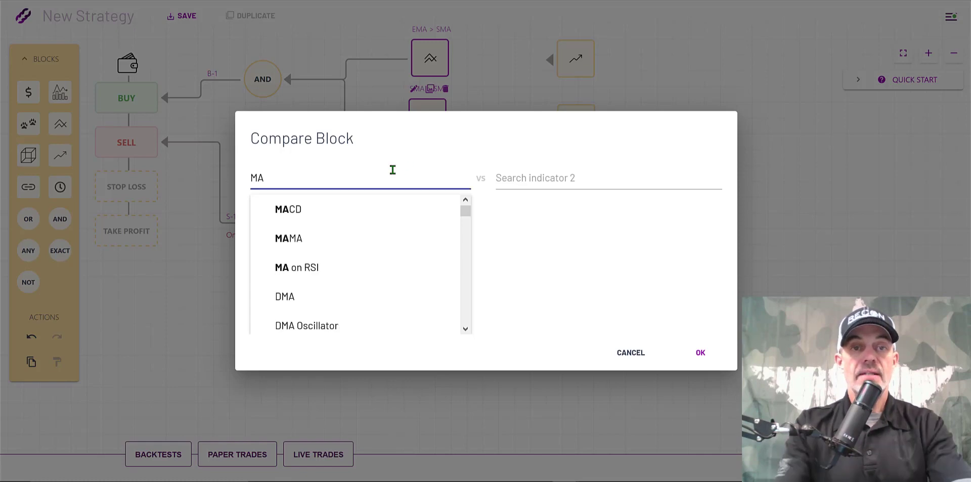
pyautogui.click(288, 209)
pyautogui.write('MACD')
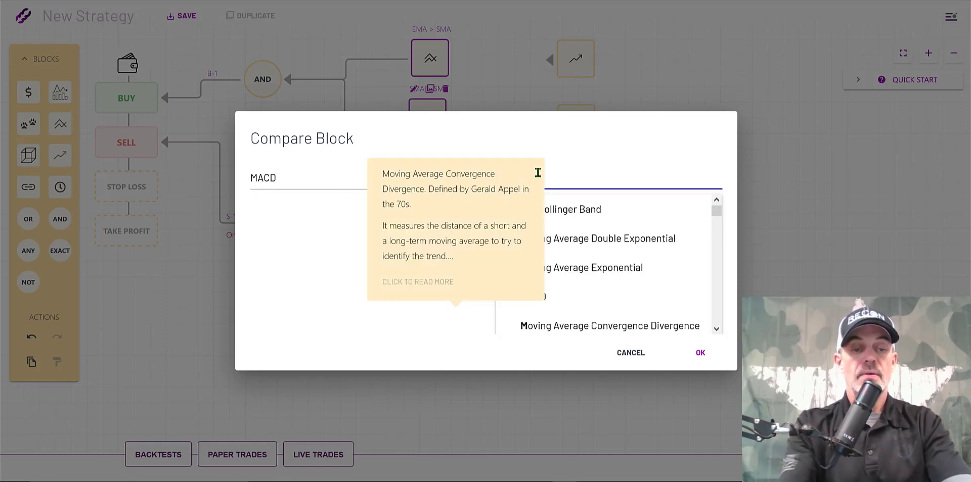
pyautogui.click(549, 213)
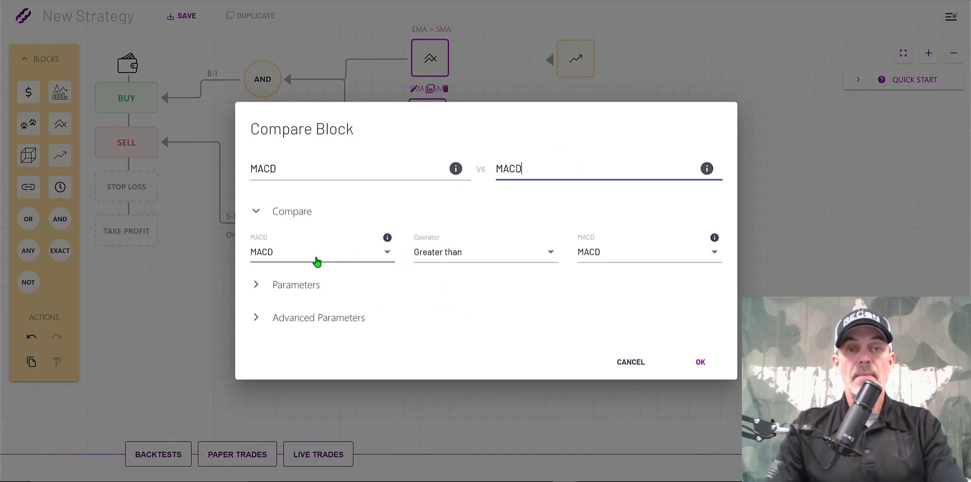
# Make the lowest Compare block test whether MACD crosses up over Signal.
pyautogui.click(456, 258)
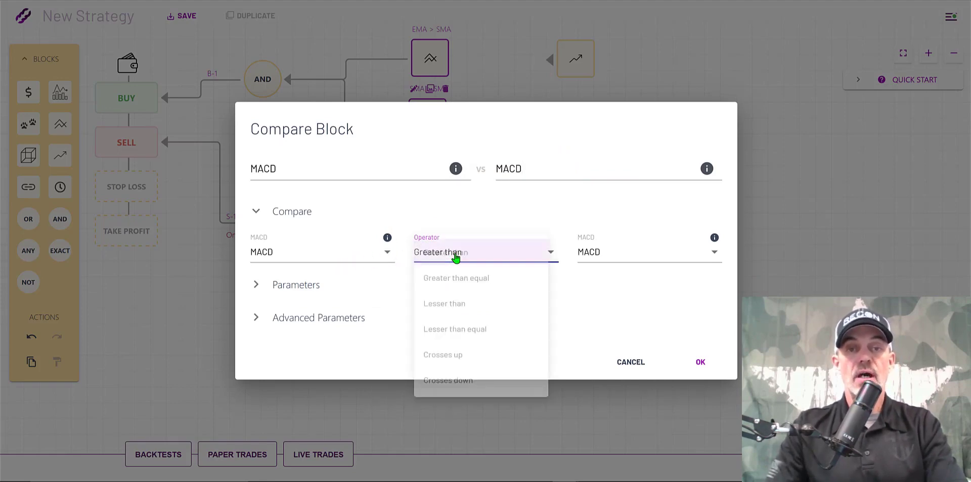
pyautogui.click(506, 370)
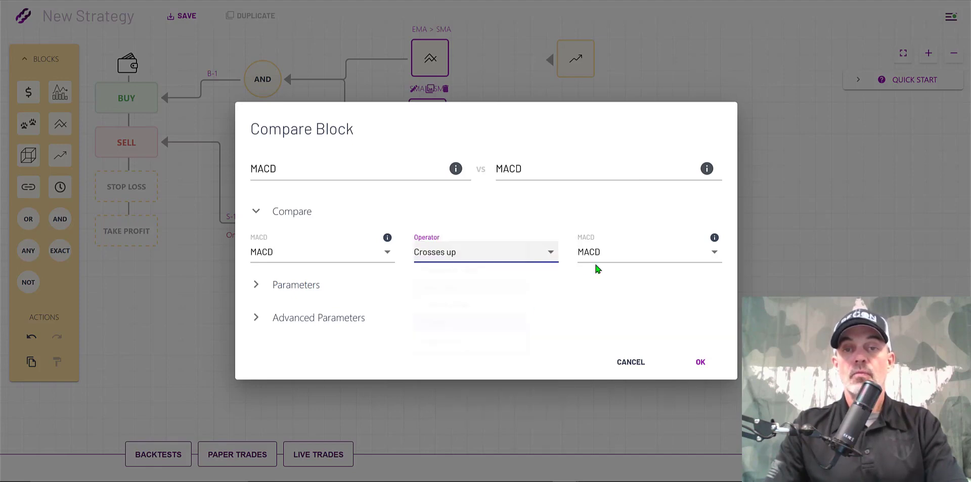
pyautogui.click(603, 259)
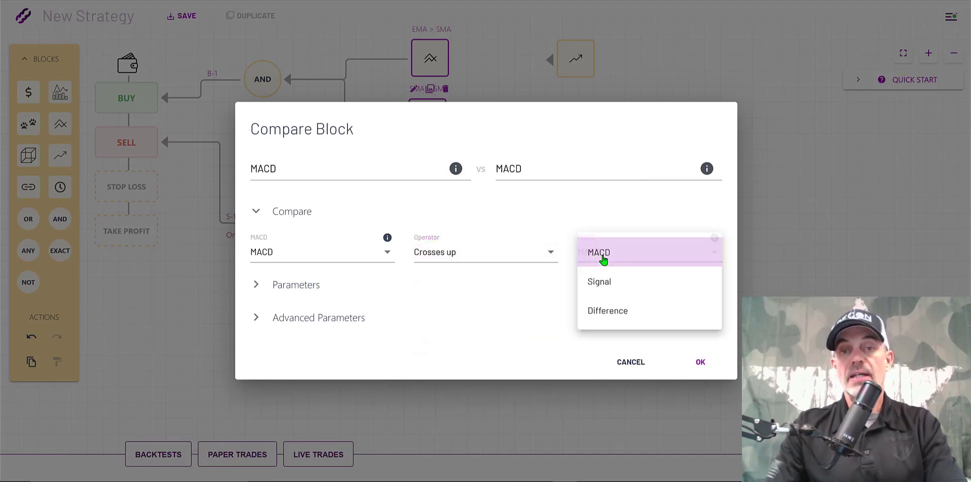
pyautogui.click(605, 284)
# Set both MACD Signal periods to 7 as defined in the TradingView script and connect the lowest Compare block to the AND block.
pyautogui.click(296, 286)
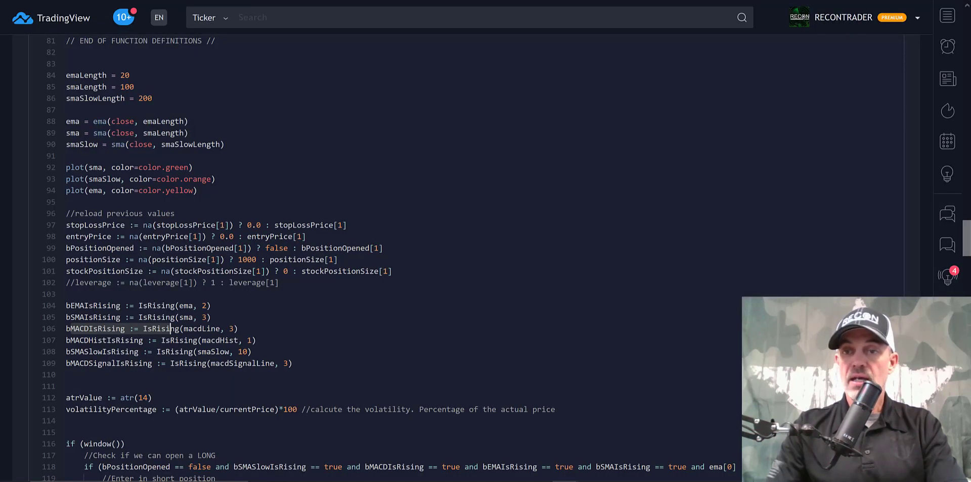
pyautogui.moveTo(966, 234); pyautogui.dragTo(967, 156)
pyautogui.moveTo(71, 165); pyautogui.dragTo(330, 167)
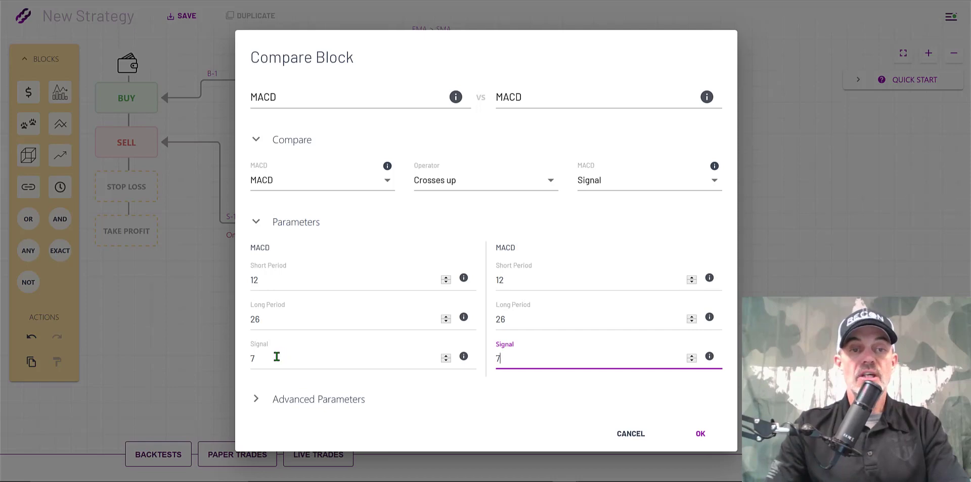
pyautogui.click(276, 357)
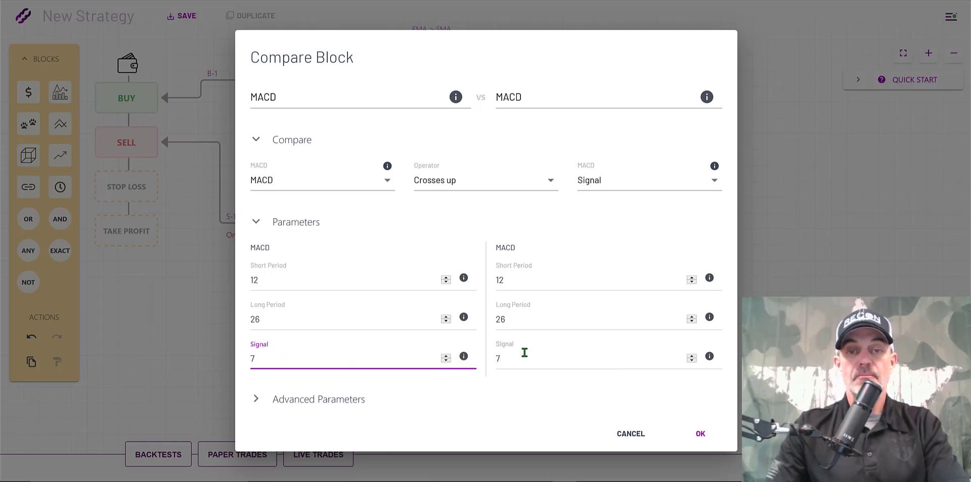
pyautogui.click(700, 435)
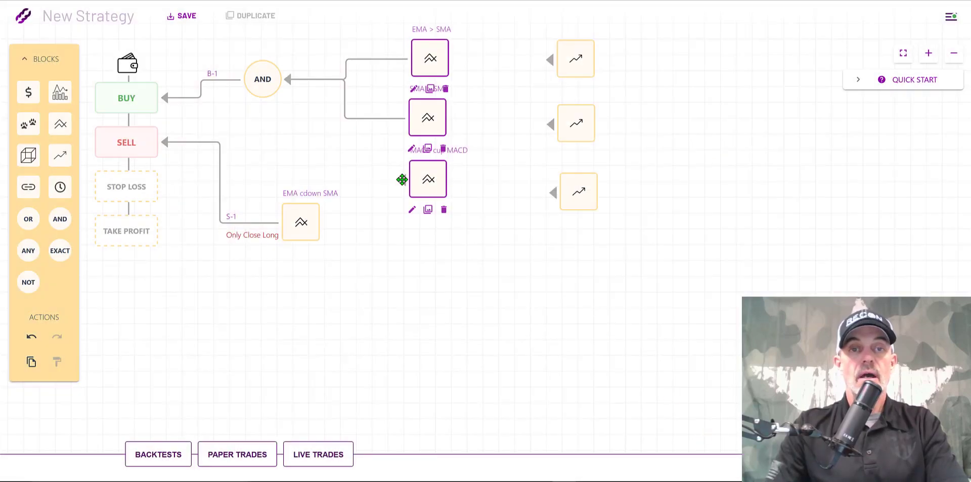
pyautogui.moveTo(402, 179); pyautogui.dragTo(270, 79)
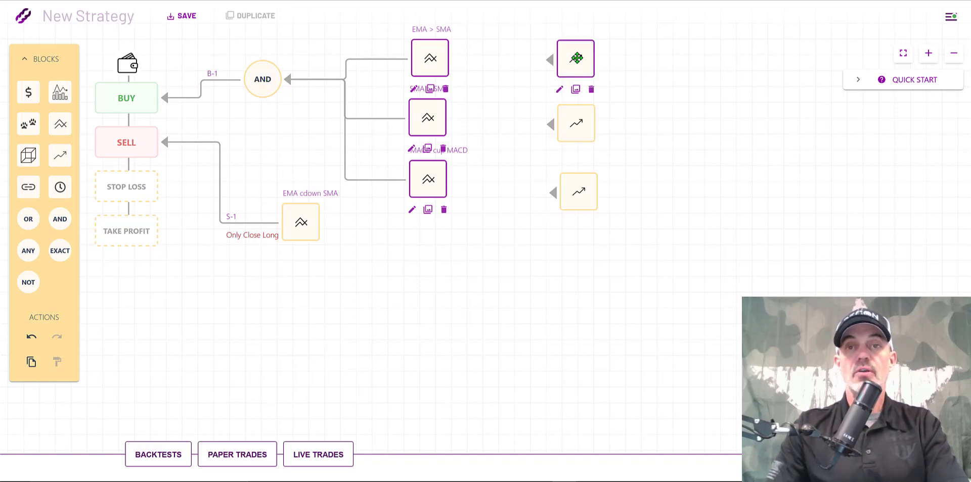
# Configure the uppermost Trend block as Bullish on EMA with an MA period of 20.
pyautogui.click(560, 91)
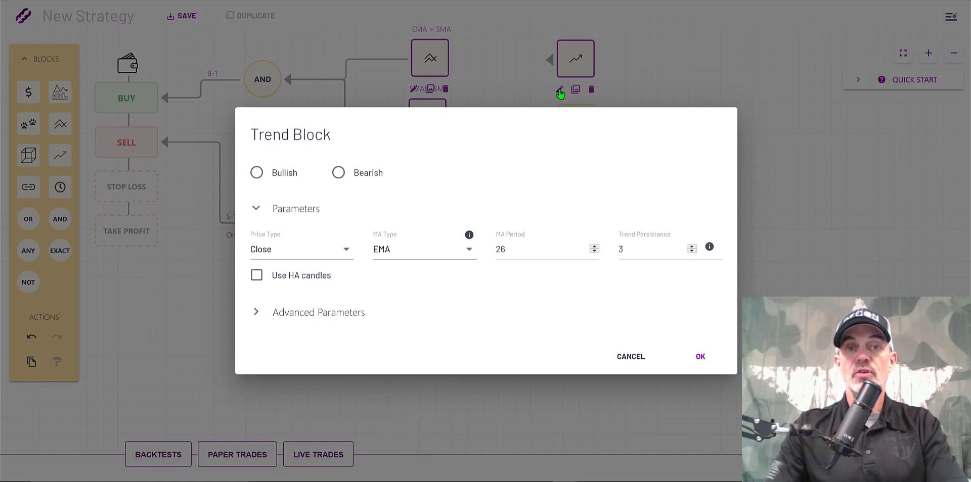
pyautogui.click(257, 174)
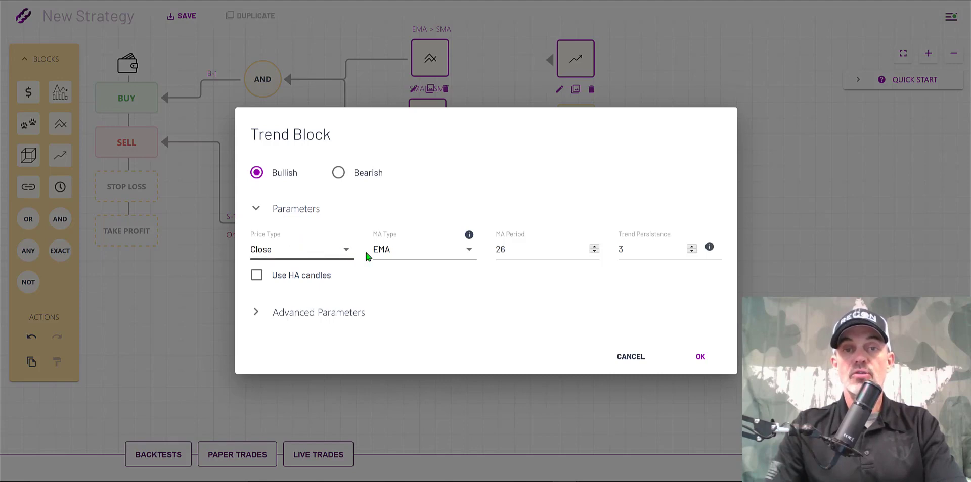
pyautogui.doubleClick(486, 238)
pyautogui.write('20')
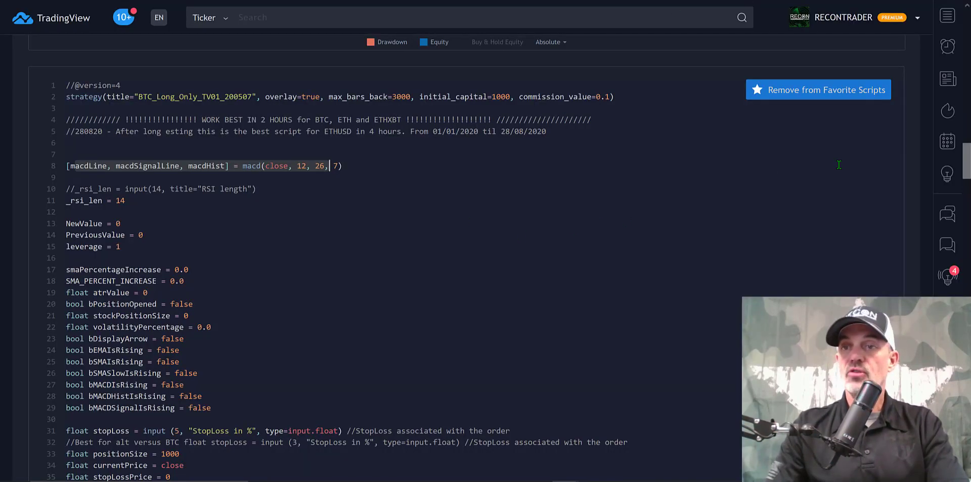
# Check the EMA rising length in the TradingView script, set the uppermost Trend block's Trend Persistance to 2, and connect it to the AND block.
pyautogui.moveTo(966, 159); pyautogui.dragTo(964, 248)
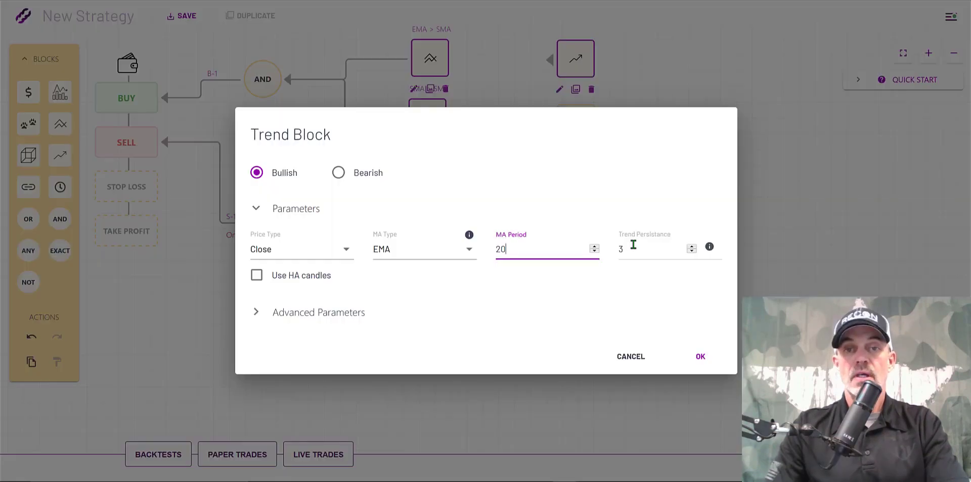
pyautogui.click(618, 244)
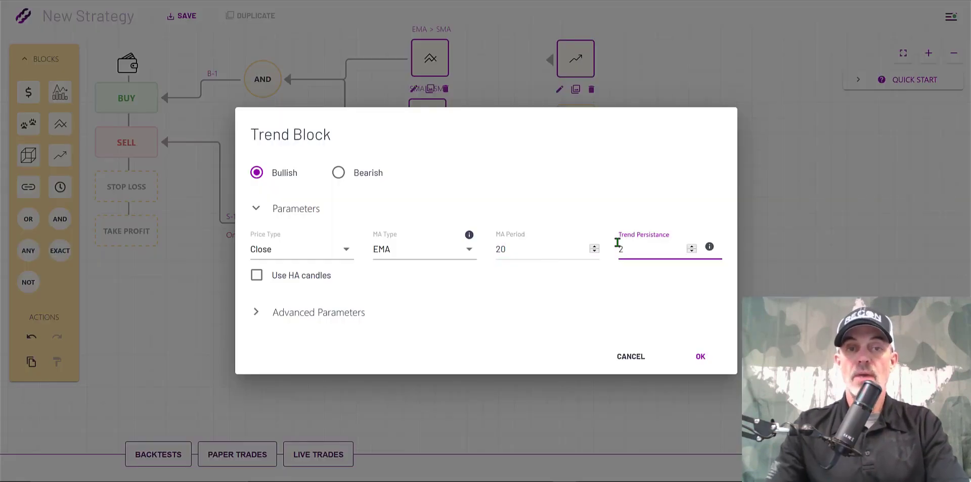
pyautogui.click(325, 312)
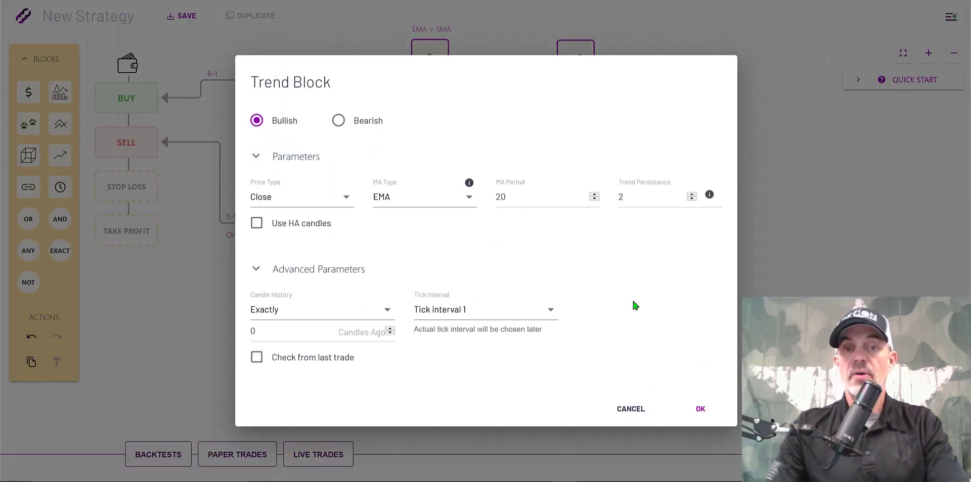
pyautogui.click(701, 410)
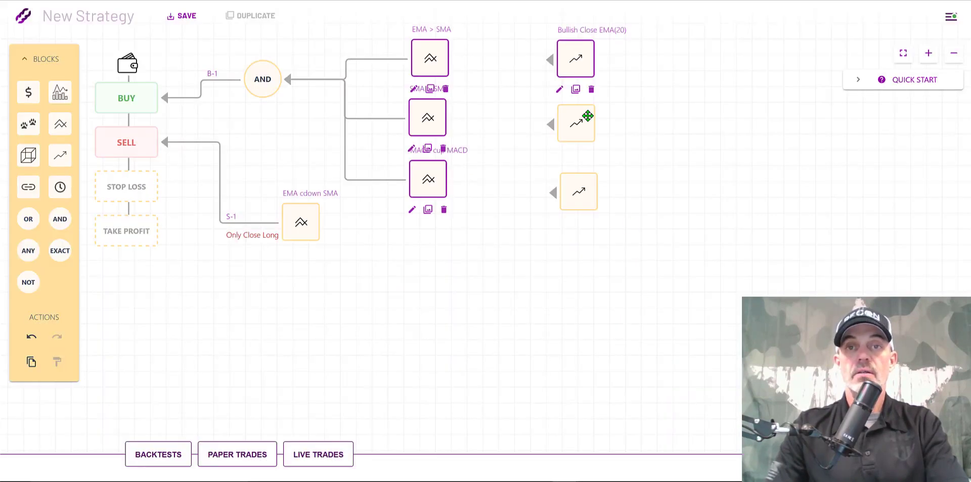
pyautogui.moveTo(557, 63); pyautogui.dragTo(258, 84)
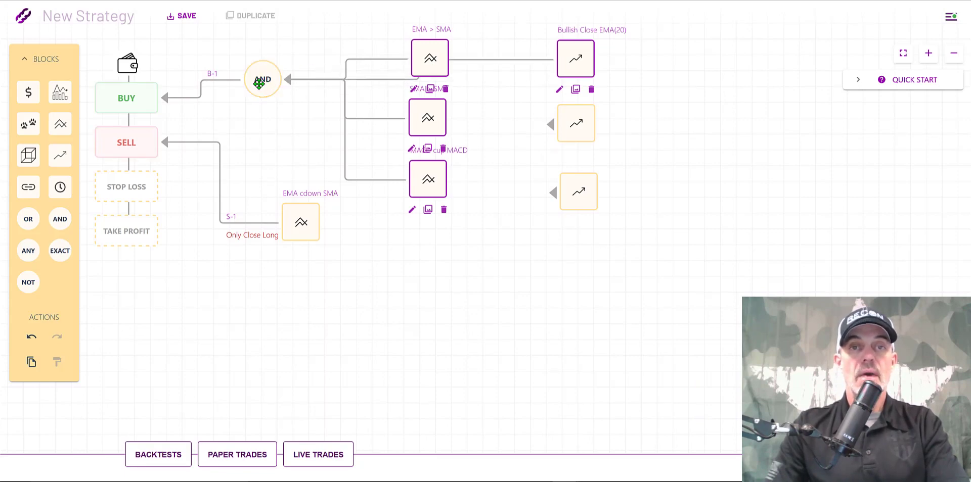
# Configure the middle Trend block as Bullish on SMA with an MA period of 100.
pyautogui.click(581, 121)
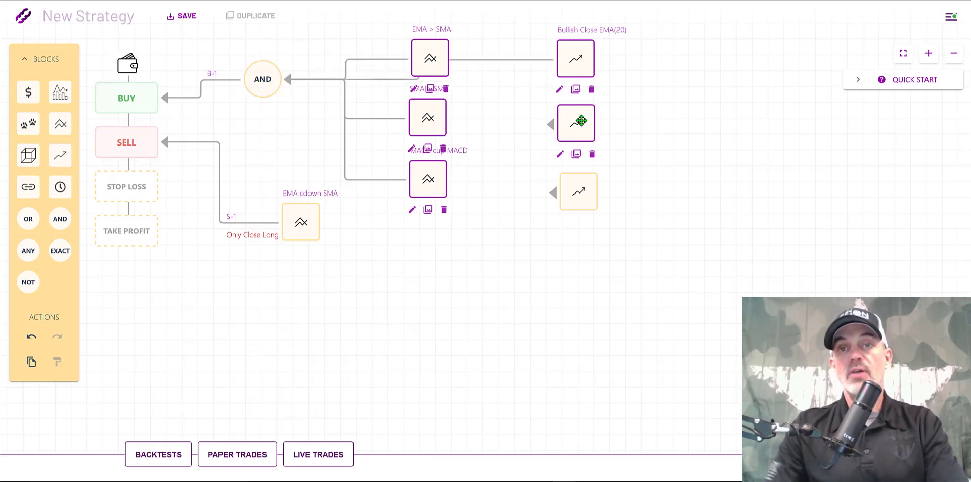
pyautogui.click(560, 155)
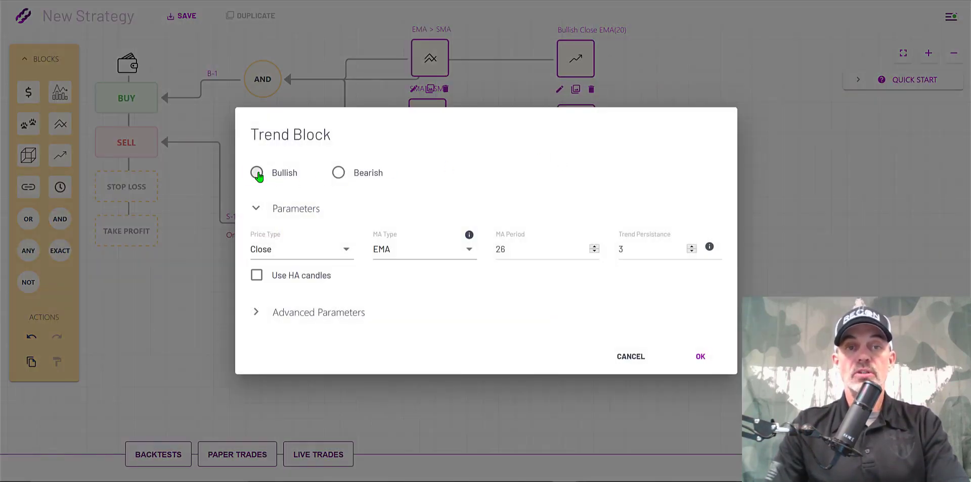
pyautogui.click(256, 173)
pyautogui.click(403, 251)
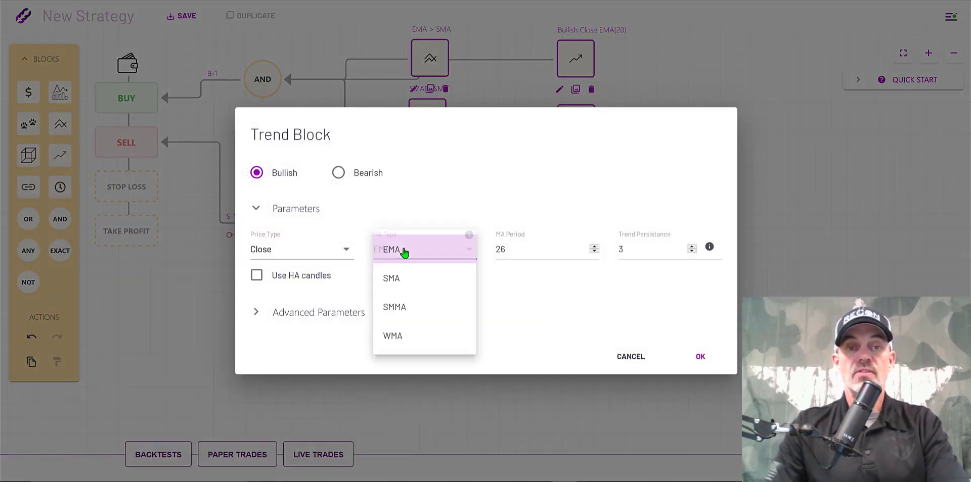
pyautogui.click(399, 281)
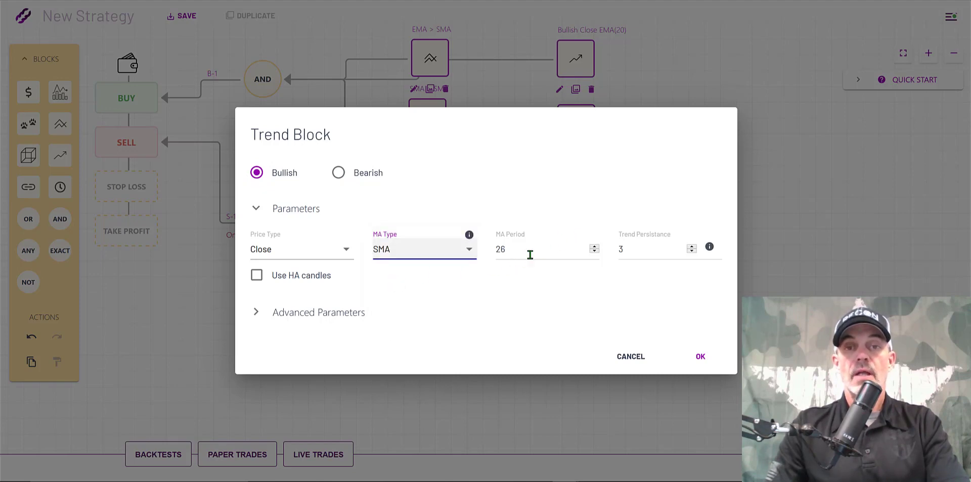
pyautogui.press('Tab')
pyautogui.press('BackSpace')
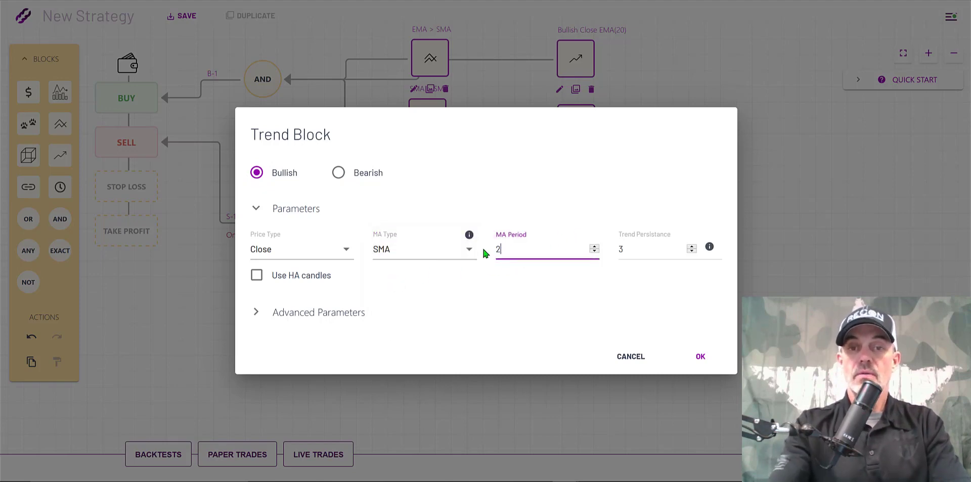
pyautogui.write('100')
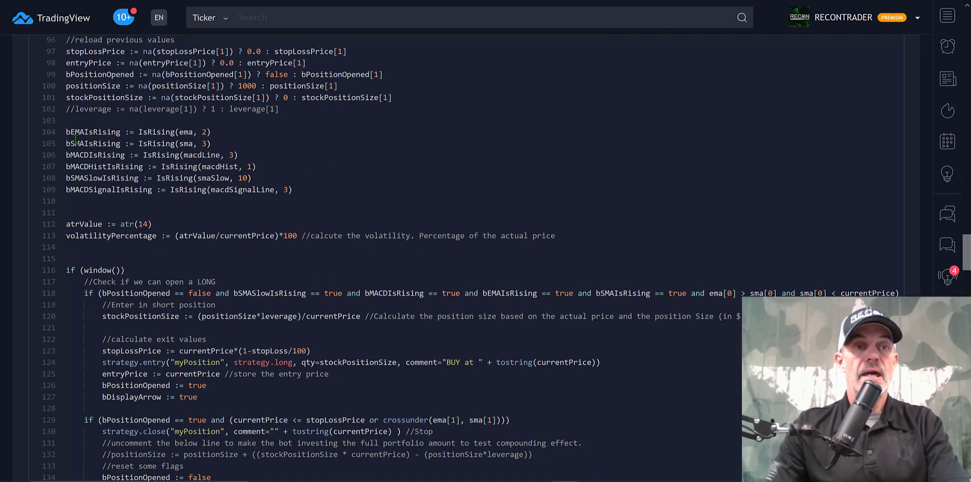
# Check the SMA rising length in the TradingView script, accept the middle Trend block with Trend Persistance 3, and connect it to the AND block.
pyautogui.moveTo(89, 142); pyautogui.dragTo(273, 128)
pyautogui.click(465, 144)
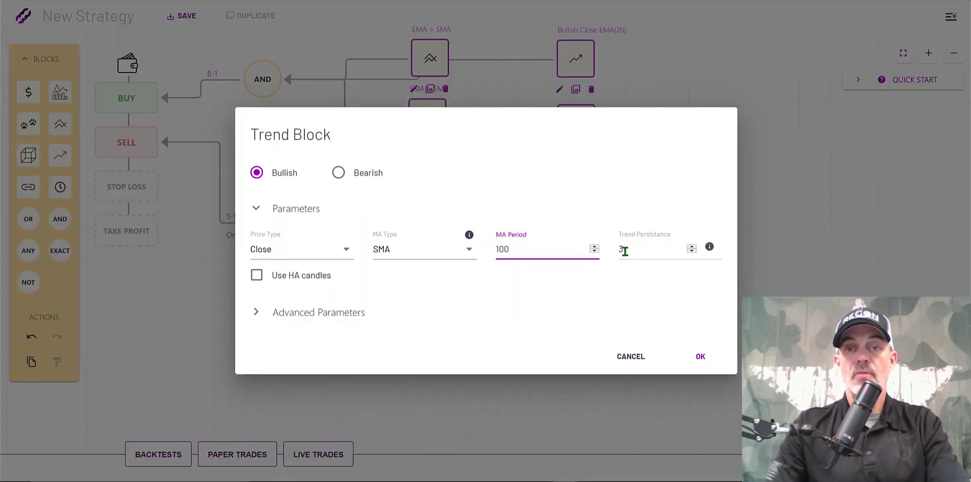
pyautogui.click(700, 357)
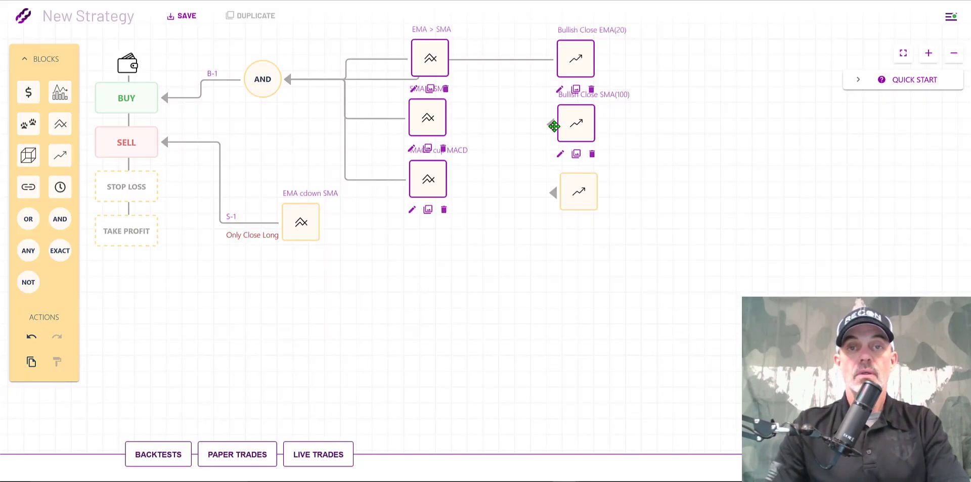
pyautogui.moveTo(551, 124); pyautogui.dragTo(263, 80)
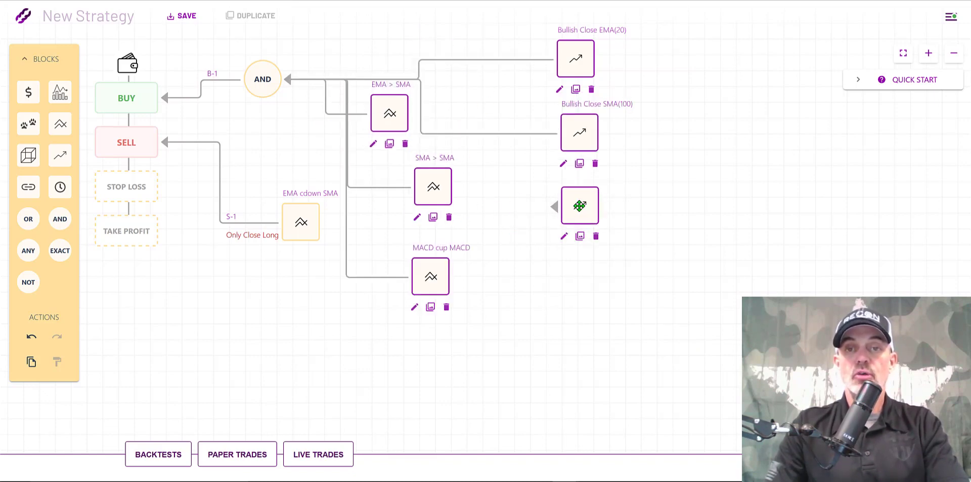
# Set the lowest Trend block's MA type to SMMA and its MA period to 200.
pyautogui.click(564, 238)
pyautogui.click(467, 251)
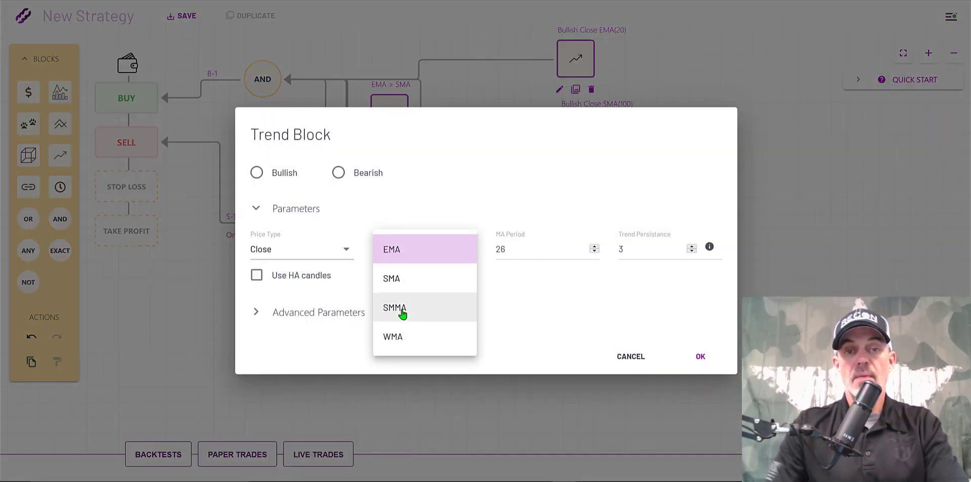
pyautogui.click(403, 314)
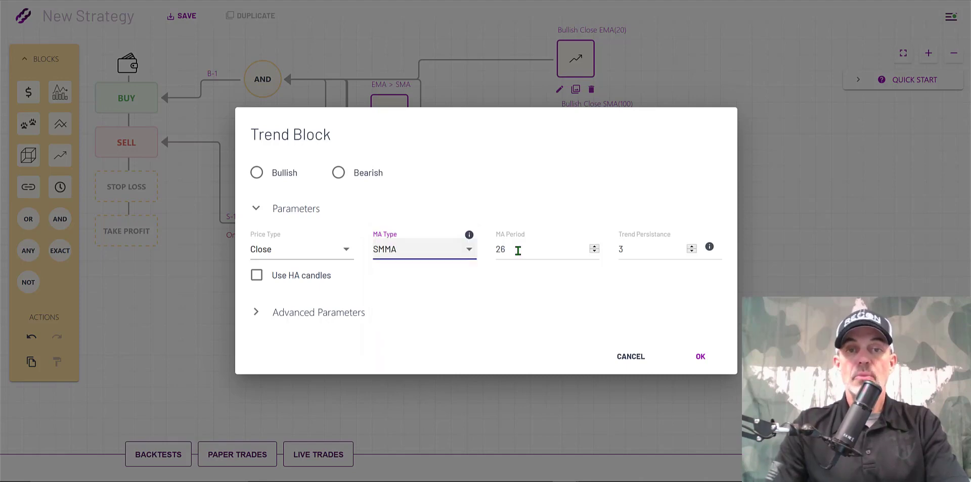
pyautogui.moveTo(517, 249); pyautogui.dragTo(488, 249)
pyautogui.write('200')
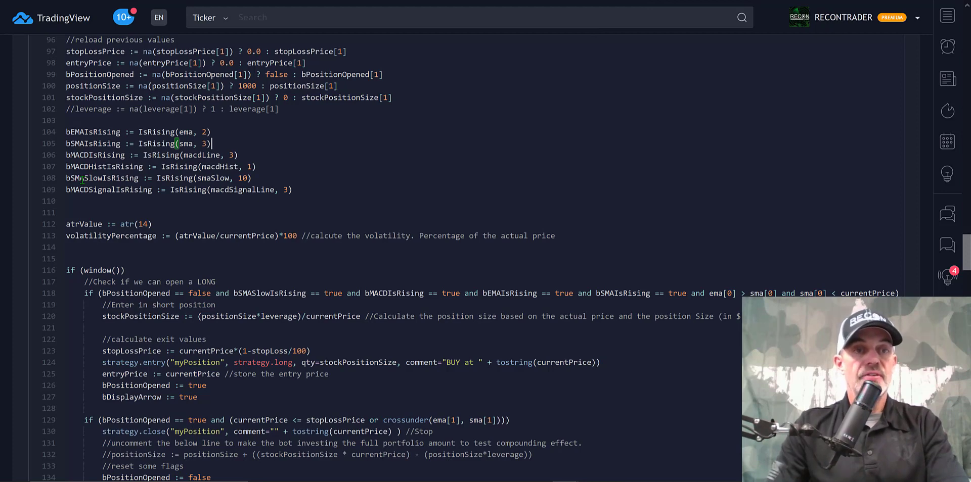
# Check the slow SMA rising length in the TradingView script and make the lowest Trend block Bullish with a Trend Persistance of 10.
pyautogui.moveTo(83, 180); pyautogui.dragTo(268, 176)
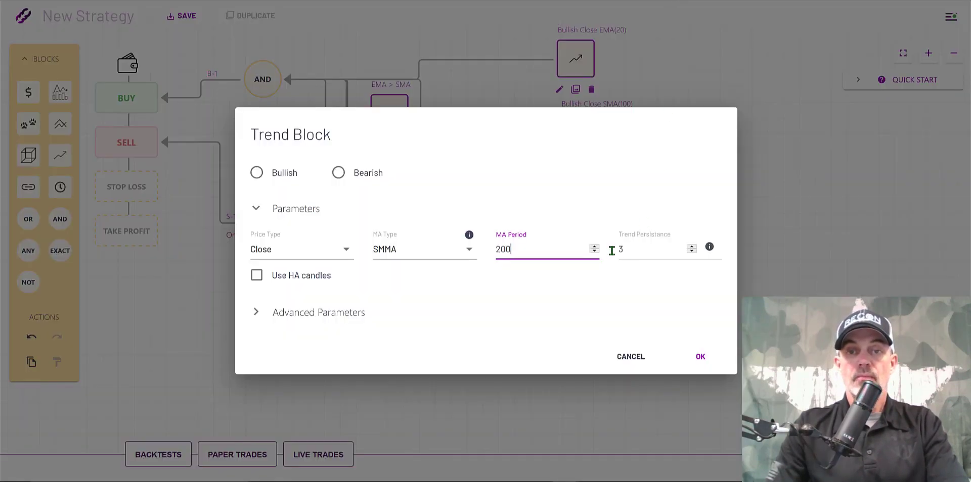
pyautogui.press('Tab')
pyautogui.write('10')
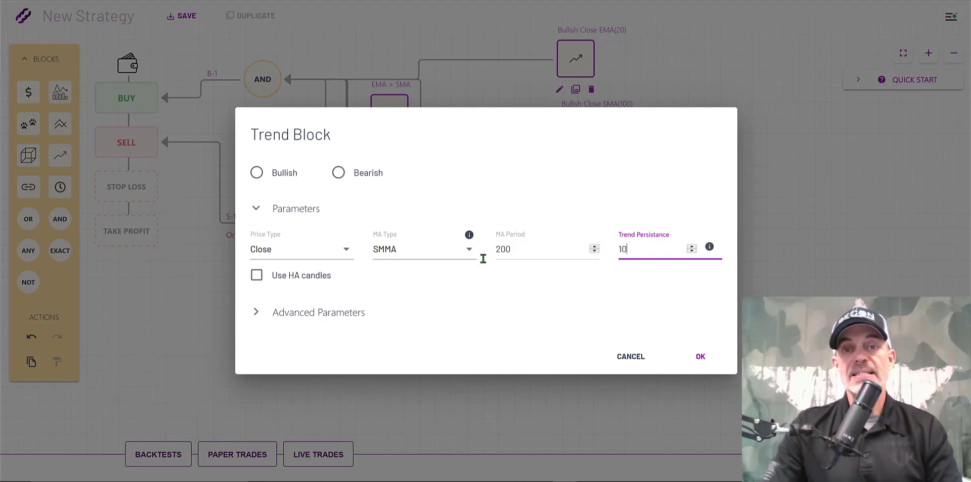
pyautogui.click(257, 173)
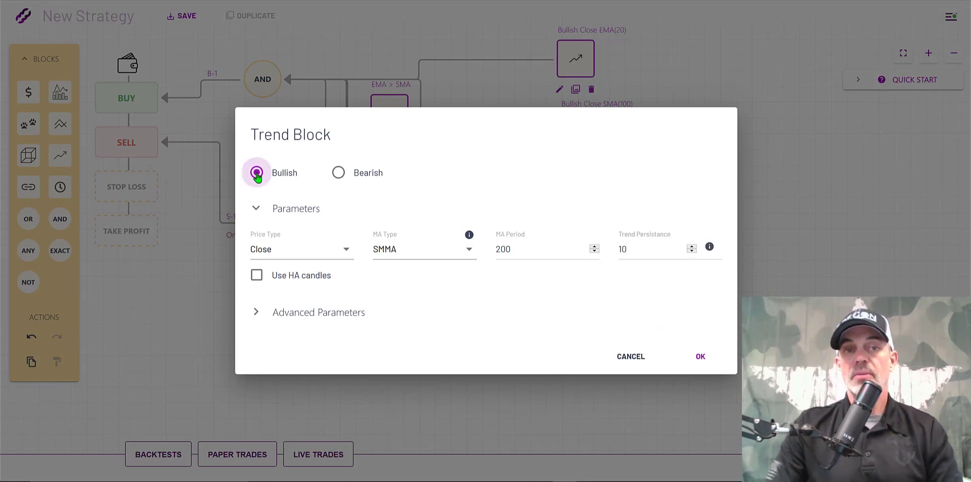
pyautogui.click(701, 358)
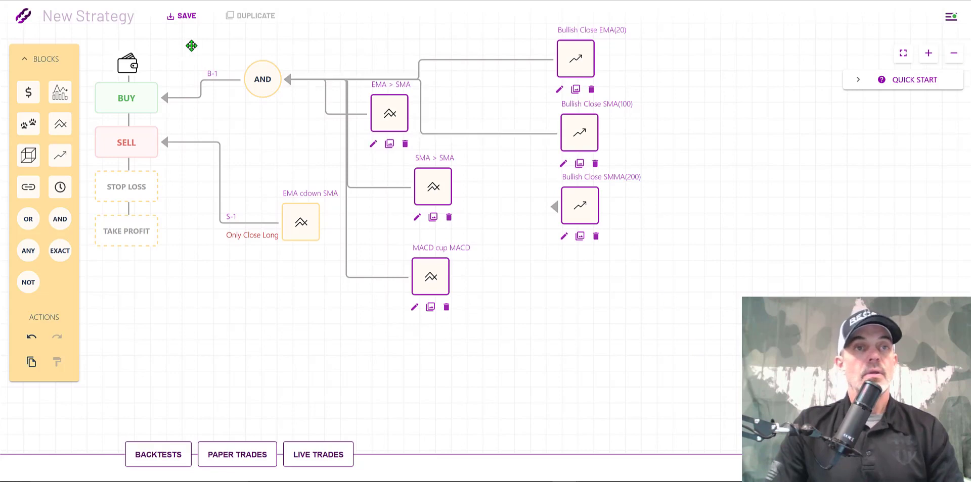
# Name the strategy RECON BULL and save it.
pyautogui.click(116, 19)
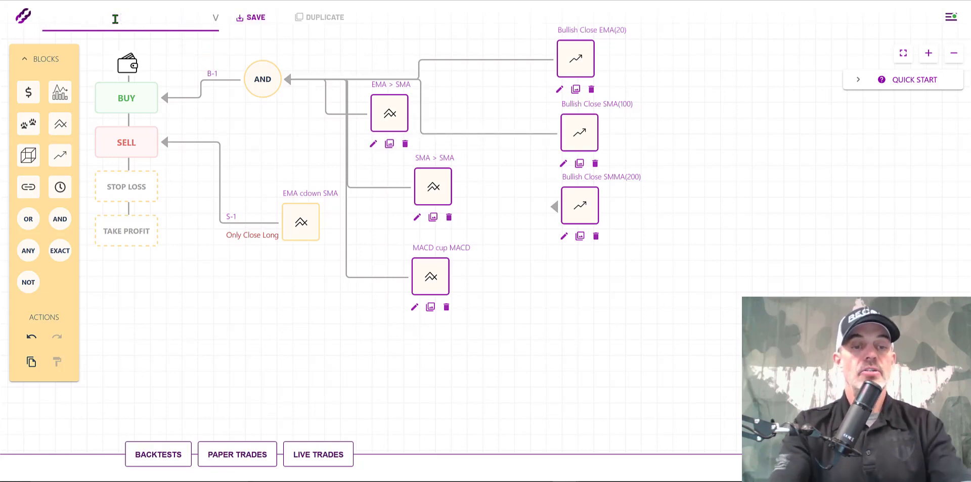
pyautogui.write('RE')
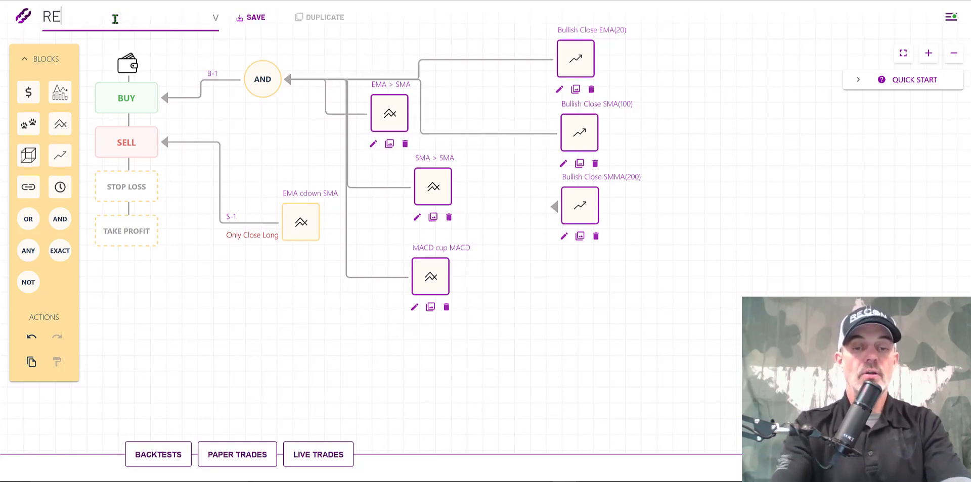
pyautogui.write('CON BU')
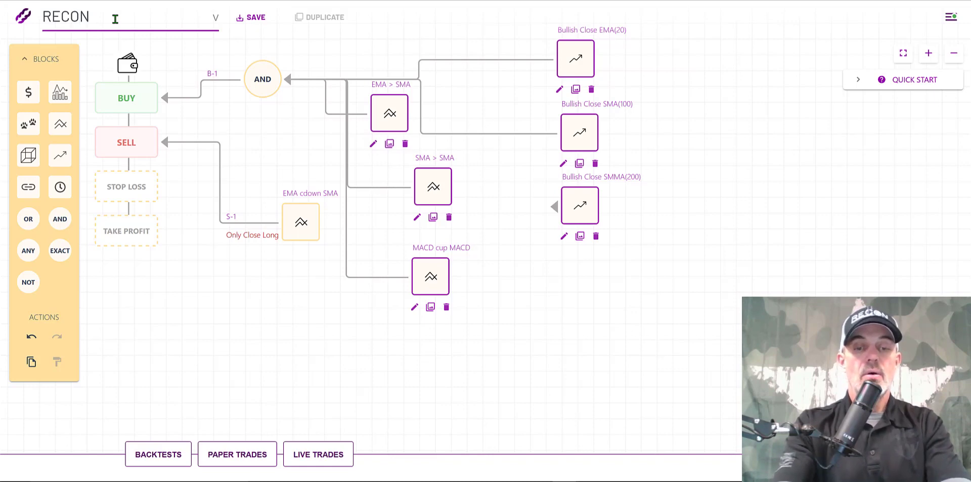
pyautogui.write('LL')
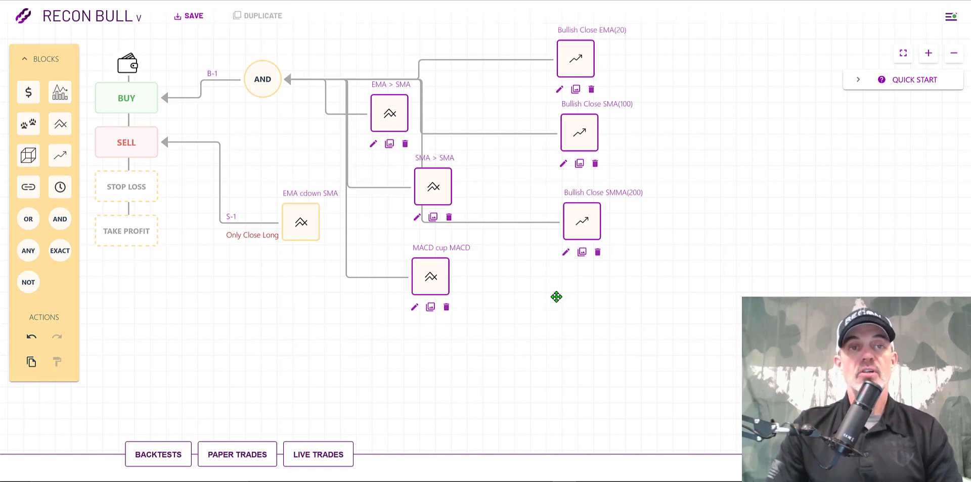
pyautogui.click(188, 16)
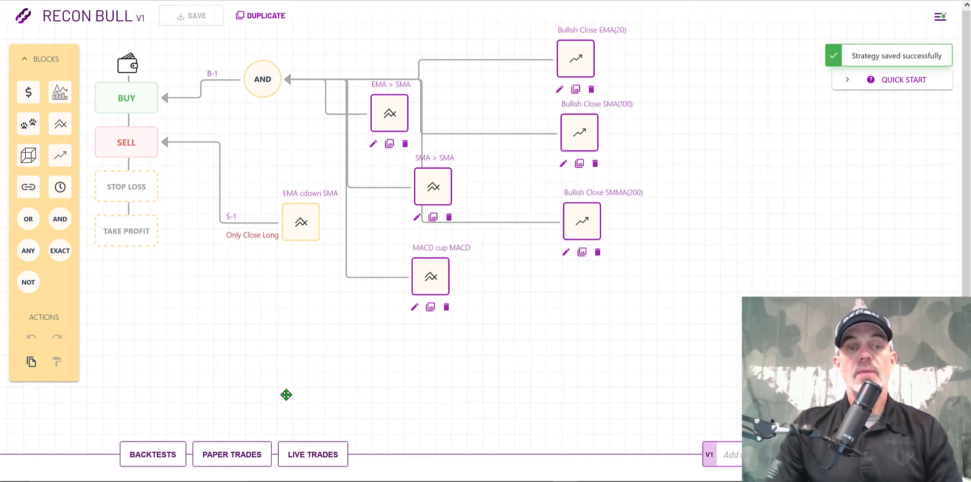
# Set up a backtest on Binance US with market USDT, asset ETH and a 1H tick interval.
pyautogui.click(155, 454)
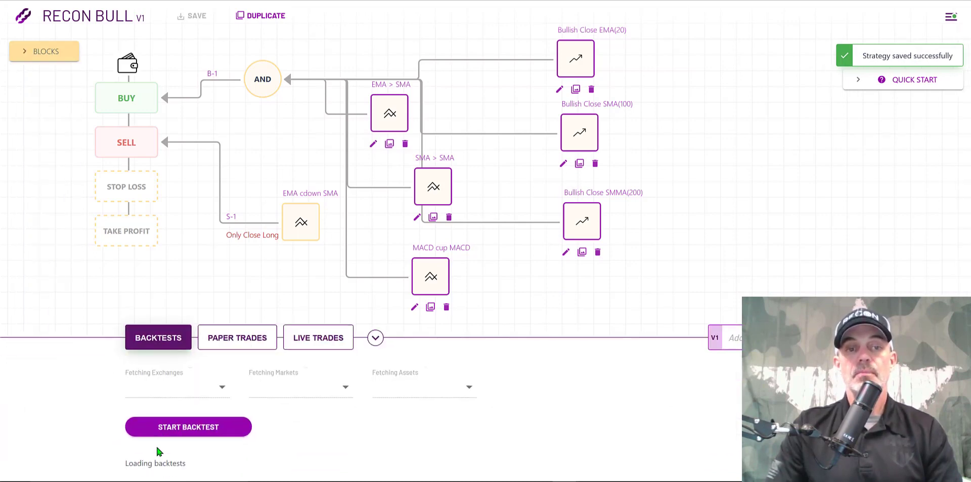
pyautogui.click(222, 391)
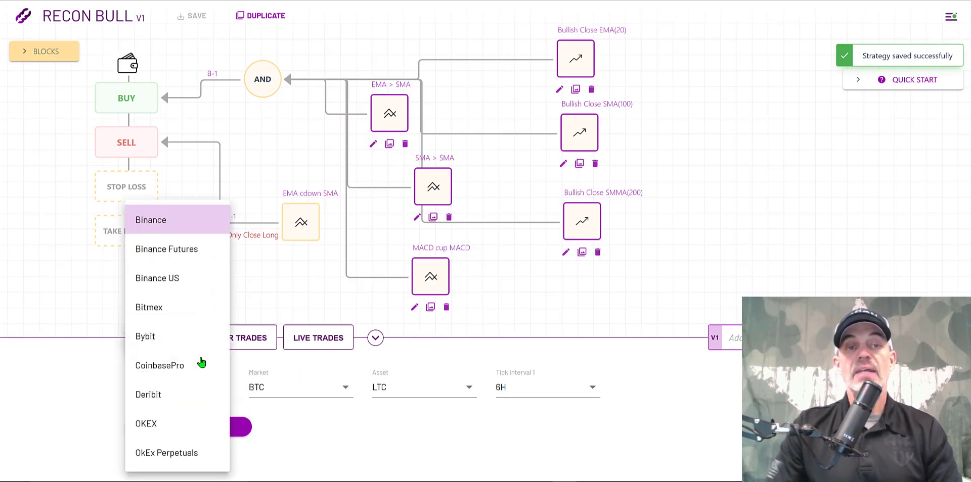
pyautogui.click(173, 279)
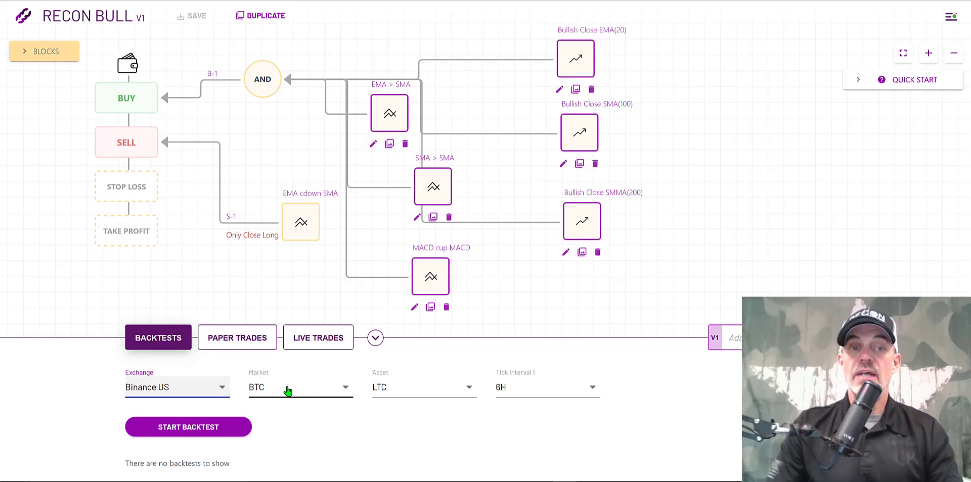
pyautogui.click(306, 395)
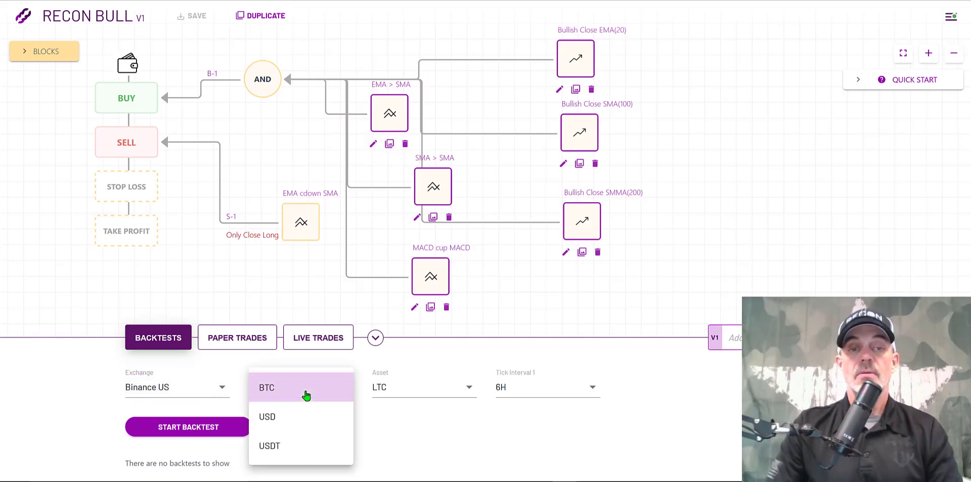
pyautogui.click(282, 448)
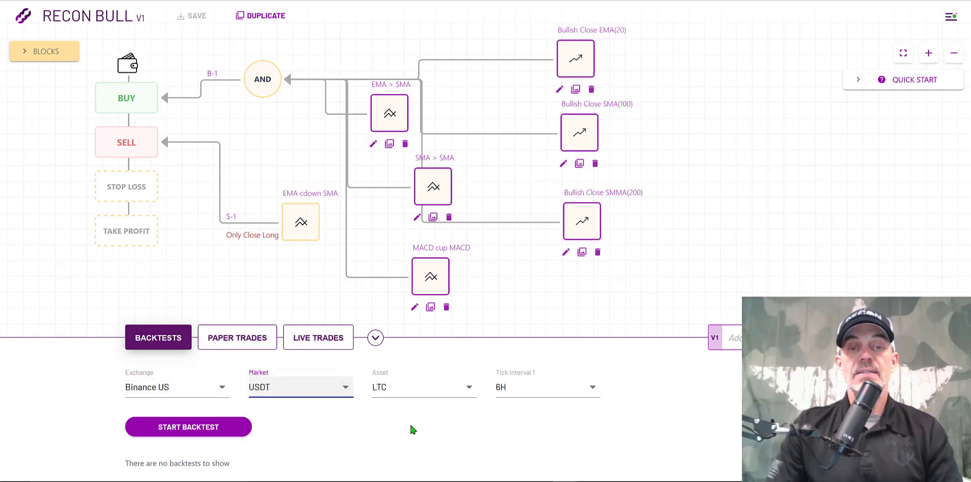
pyautogui.click(426, 392)
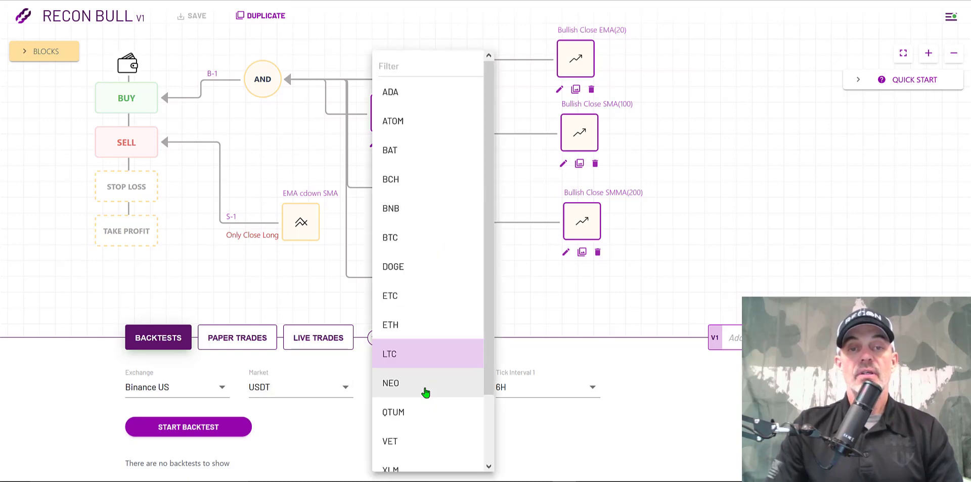
pyautogui.click(404, 329)
pyautogui.click(521, 390)
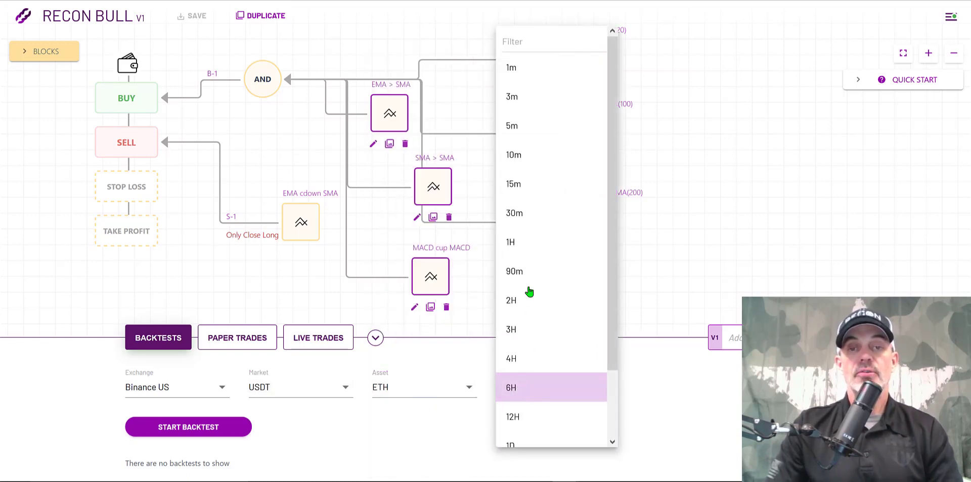
pyautogui.click(512, 245)
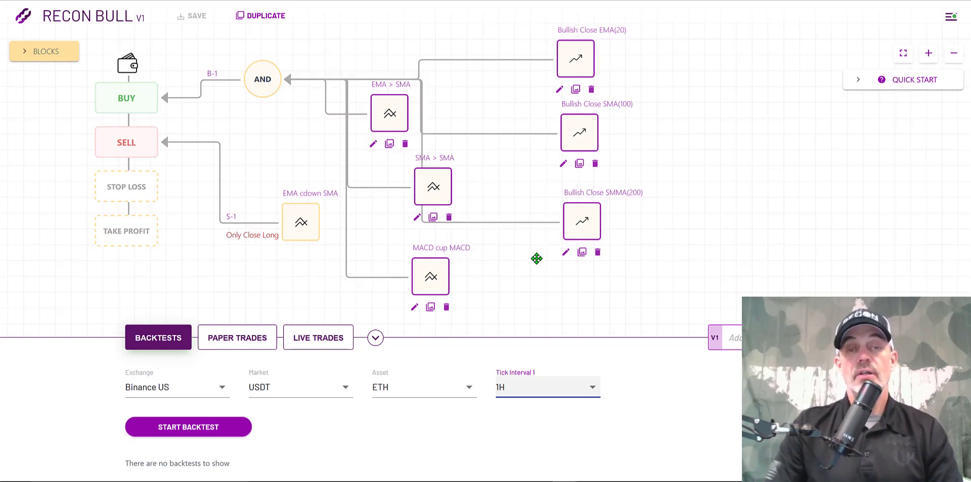
# Run the backtest and open its detailed report to examine the tick interval, overall returns and market returns.
pyautogui.click(218, 425)
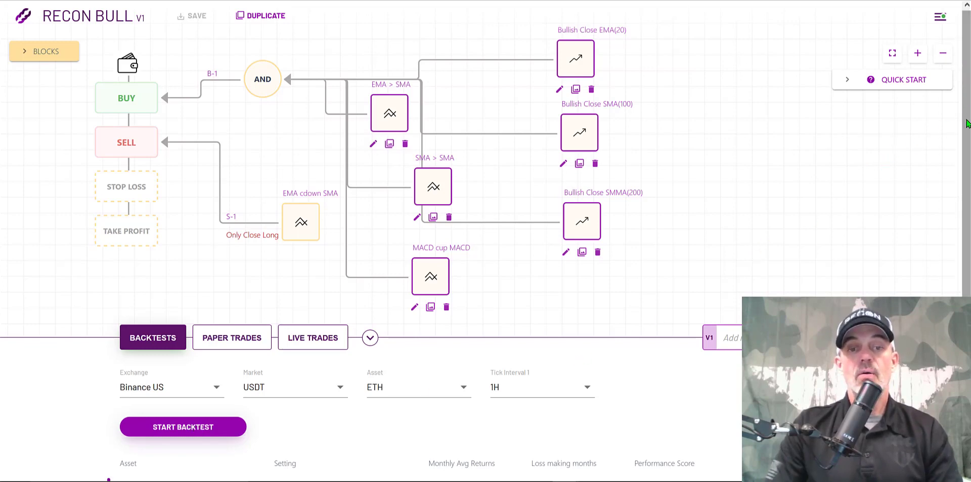
pyautogui.scroll(-1, 965, 57)
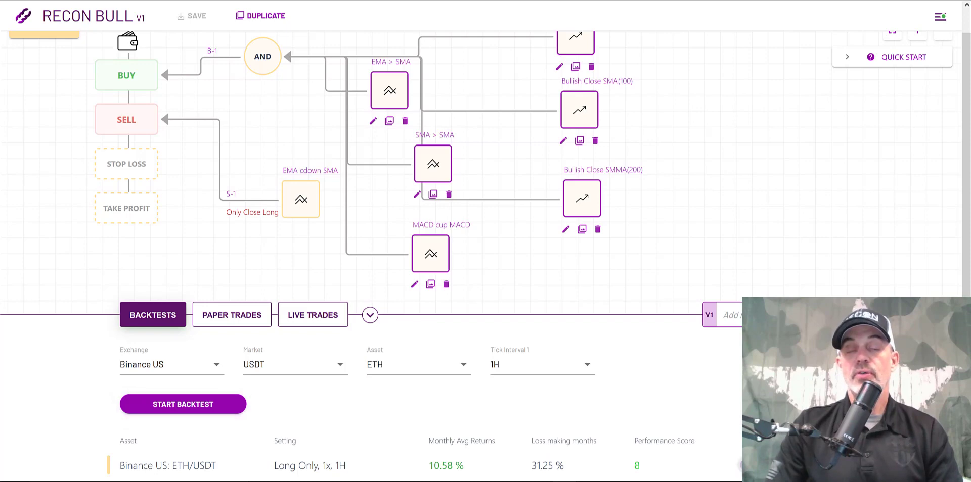
pyautogui.click(749, 466)
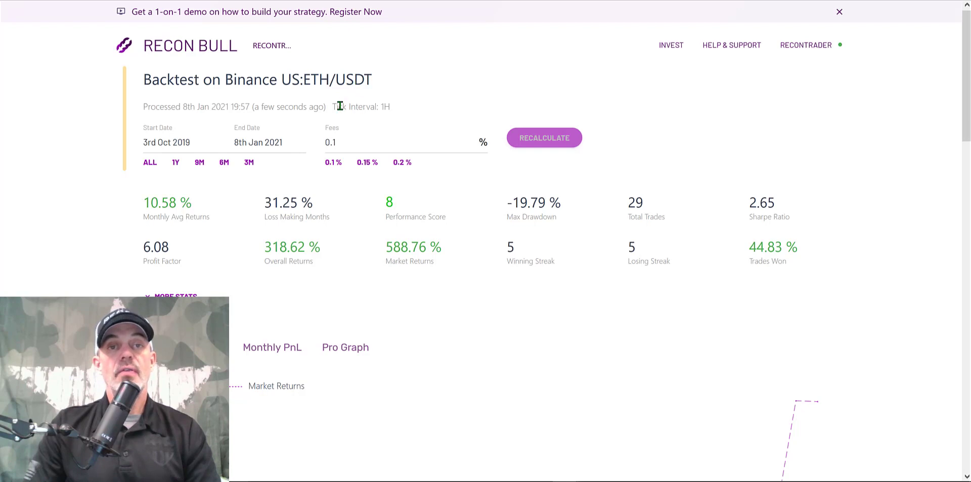
pyautogui.moveTo(332, 106); pyautogui.dragTo(412, 111)
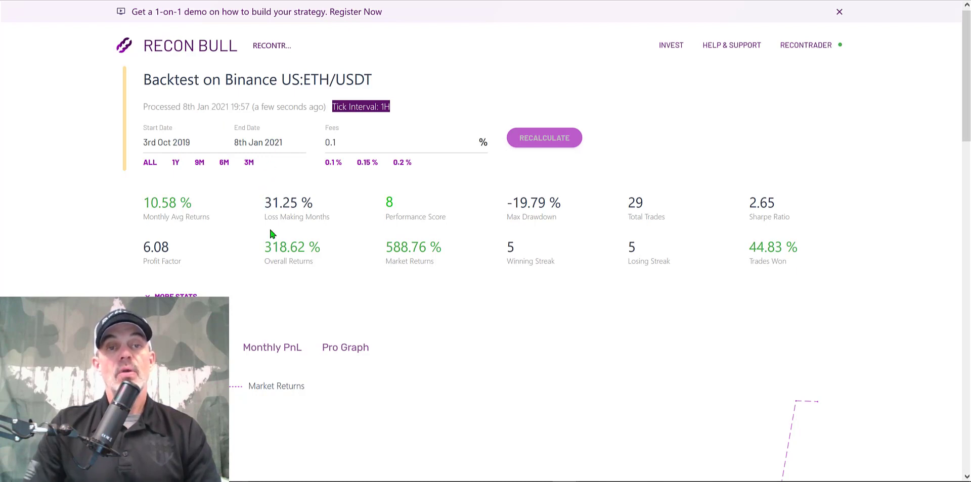
pyautogui.moveTo(265, 246); pyautogui.dragTo(332, 241)
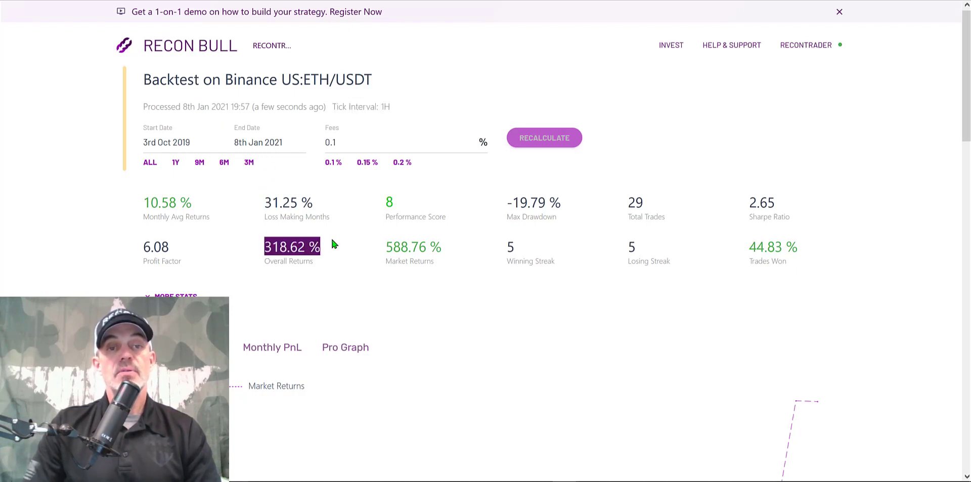
pyautogui.moveTo(392, 243); pyautogui.dragTo(448, 240)
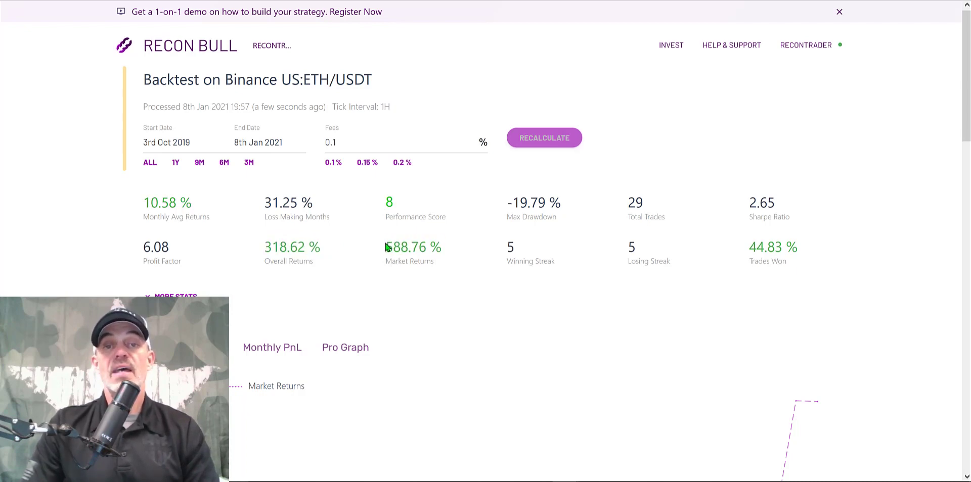
# Examine the report's market and overall returns, performance score, Sharpe ratio, maximum drawdown, profit factor and total trades.
pyautogui.moveTo(388, 246); pyautogui.dragTo(450, 244)
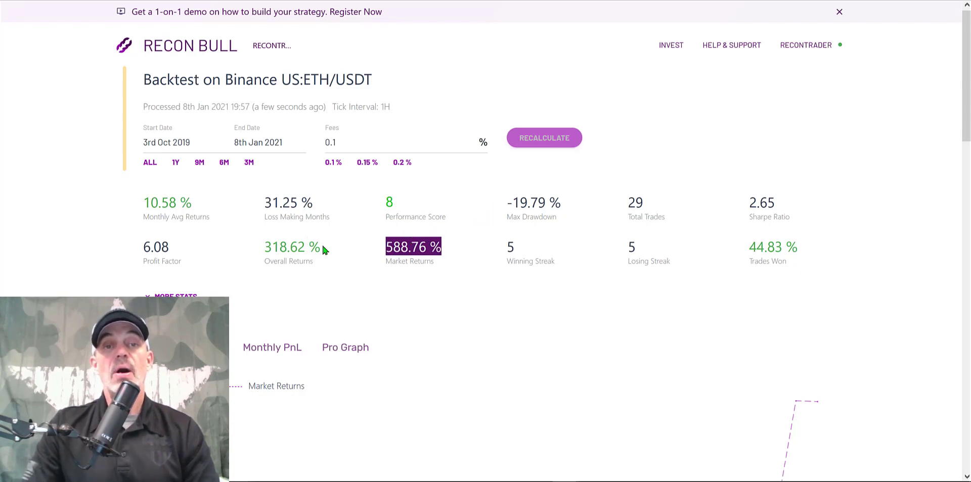
pyautogui.moveTo(313, 249); pyautogui.dragTo(264, 247)
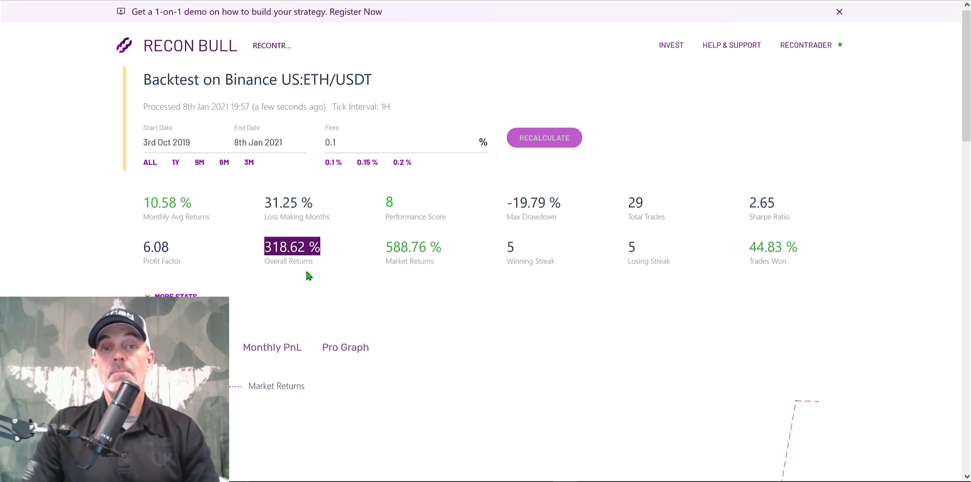
pyautogui.click(384, 203)
pyautogui.moveTo(383, 202); pyautogui.dragTo(427, 202)
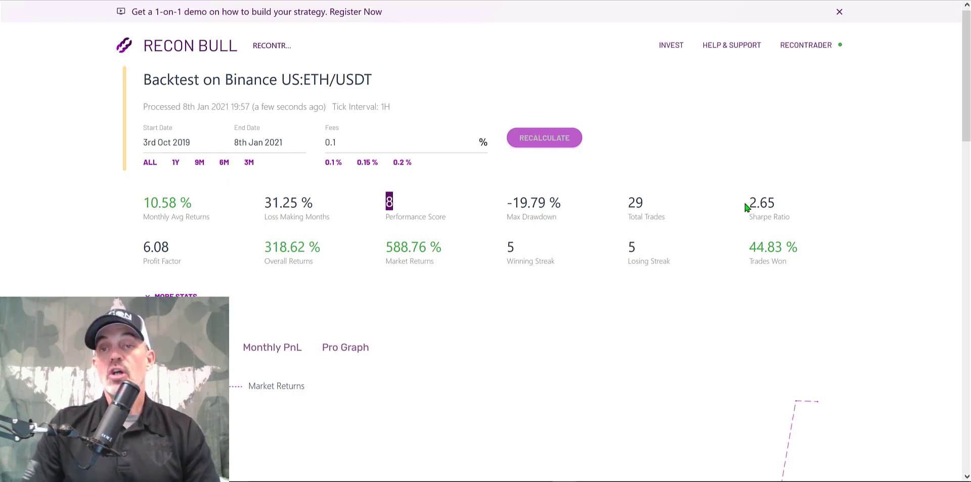
pyautogui.moveTo(751, 203); pyautogui.dragTo(794, 205)
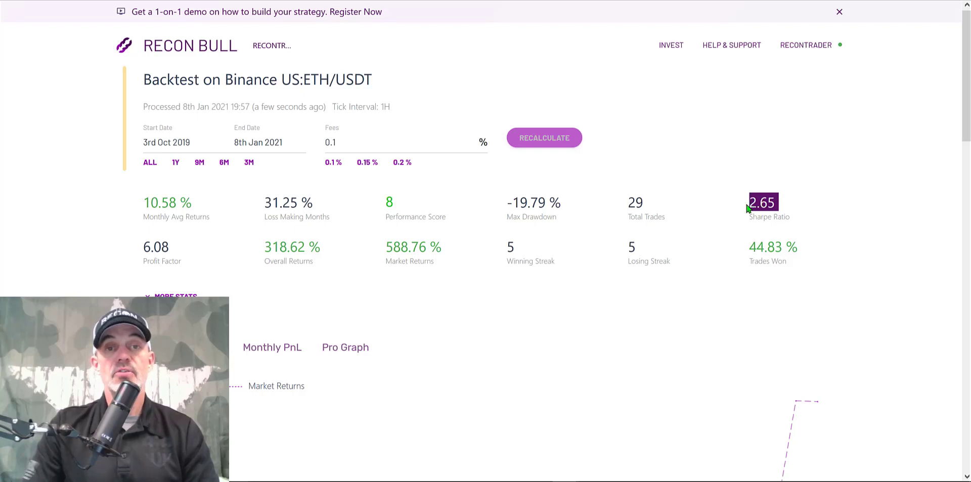
pyautogui.moveTo(564, 203); pyautogui.dragTo(499, 206)
pyautogui.moveTo(520, 222)
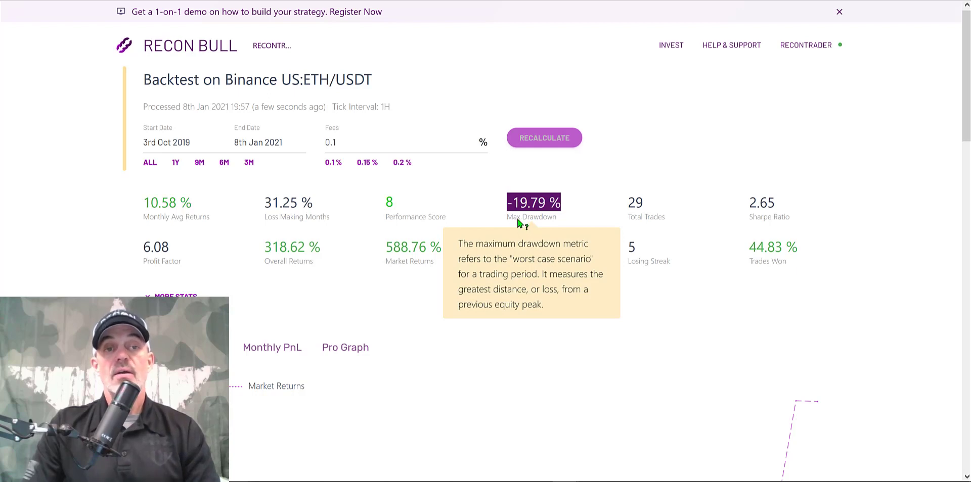
pyautogui.moveTo(182, 251); pyautogui.dragTo(140, 246)
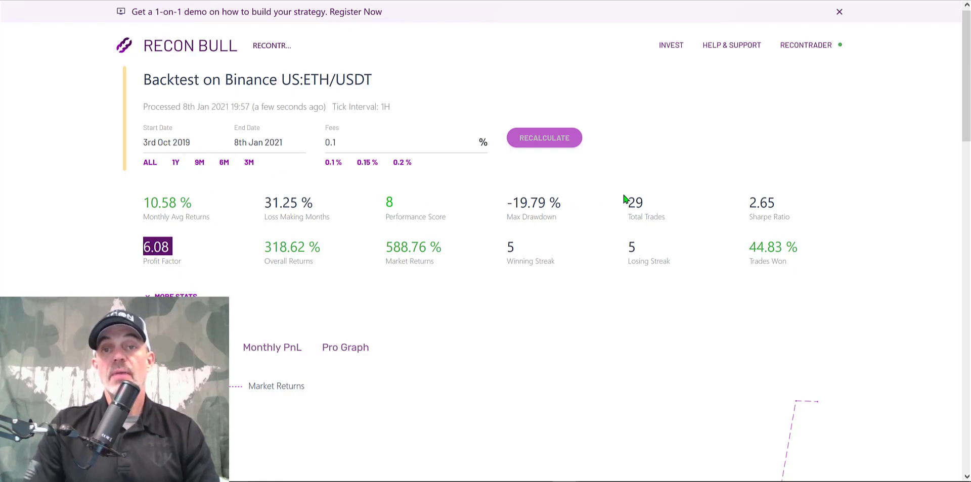
pyautogui.moveTo(627, 201); pyautogui.dragTo(657, 203)
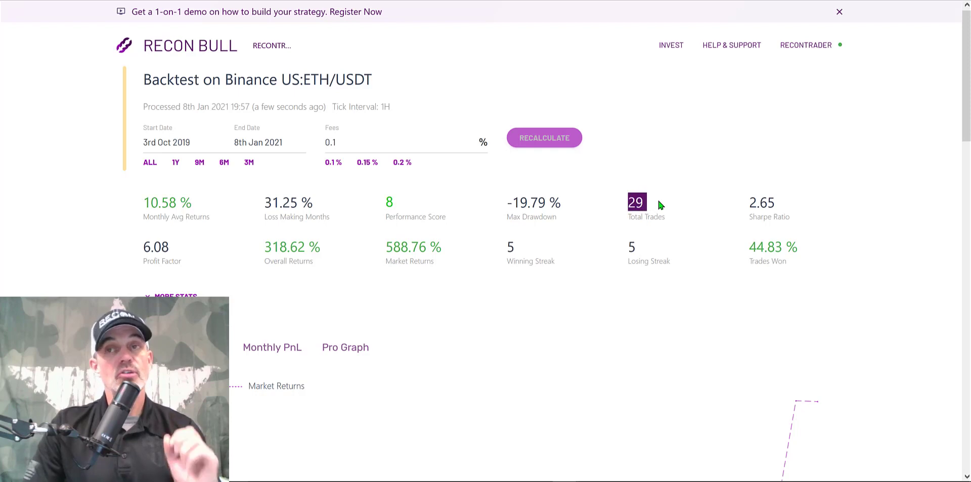
pyautogui.click(658, 201)
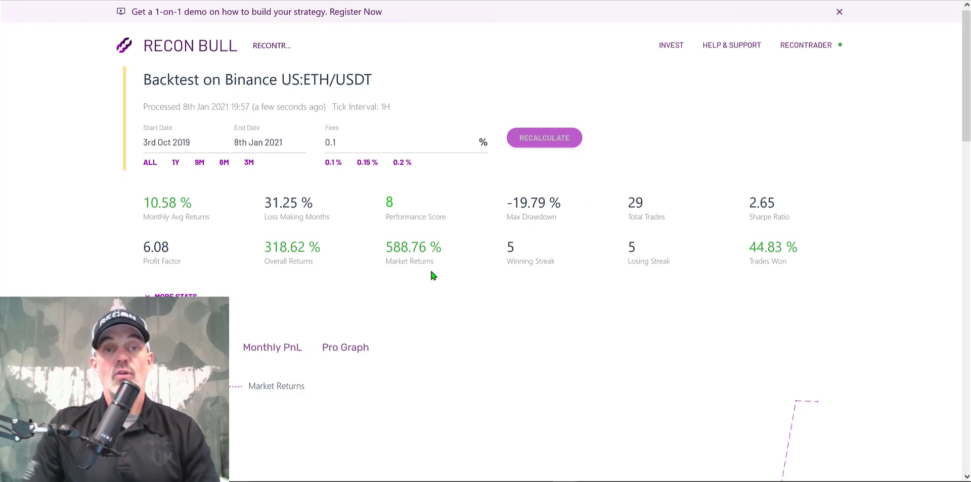
# Recalculate the backtest report for a one-year period and check its overall returns.
pyautogui.click(175, 162)
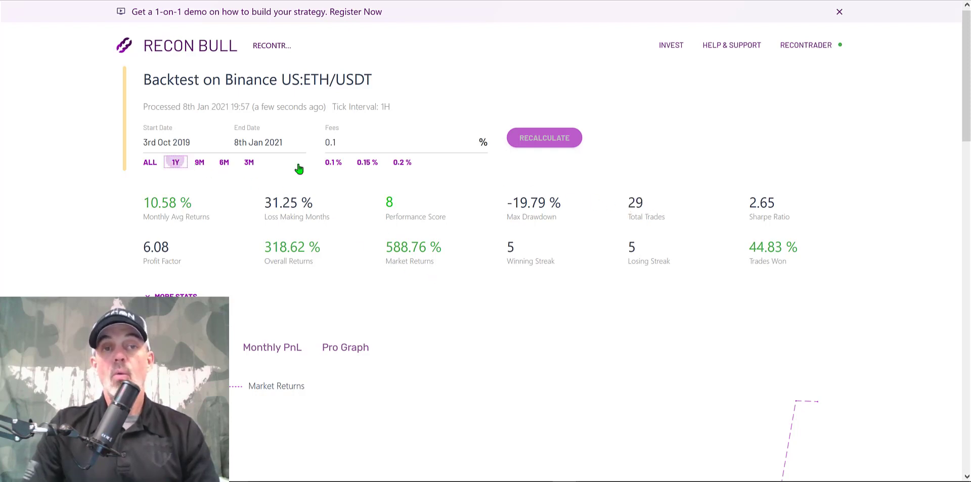
pyautogui.click(555, 136)
pyautogui.moveTo(265, 247); pyautogui.dragTo(334, 245)
pyautogui.click(301, 247)
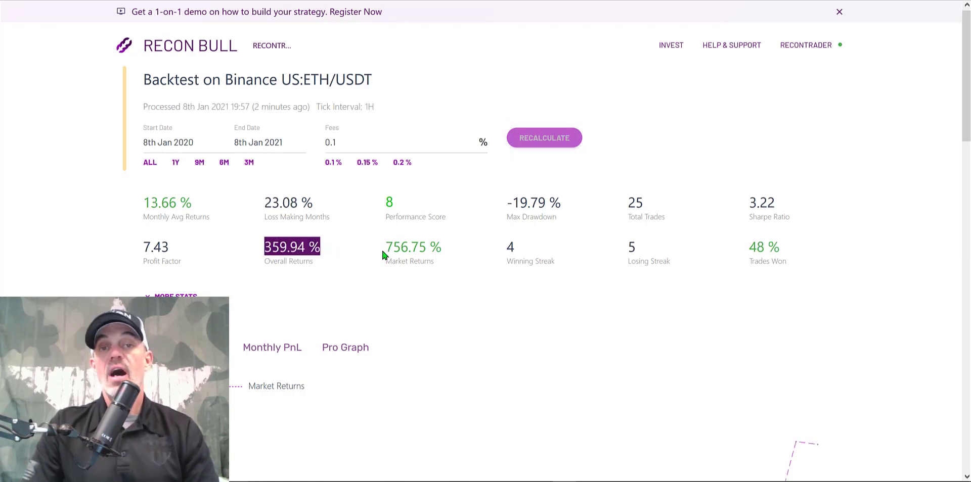
# Compare the one-year market returns with the overall returns, and check the total trades and Sharpe ratio.
pyautogui.moveTo(392, 248); pyautogui.dragTo(453, 252)
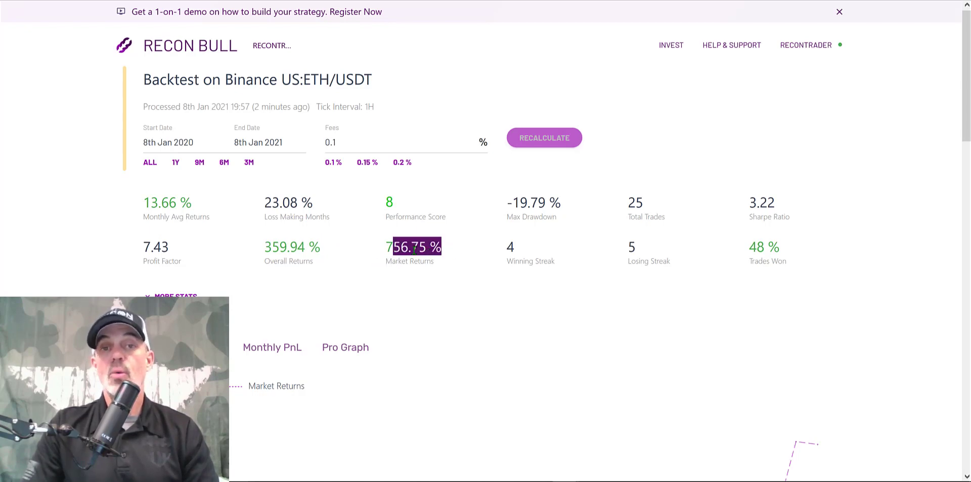
pyautogui.moveTo(385, 247); pyautogui.dragTo(447, 249)
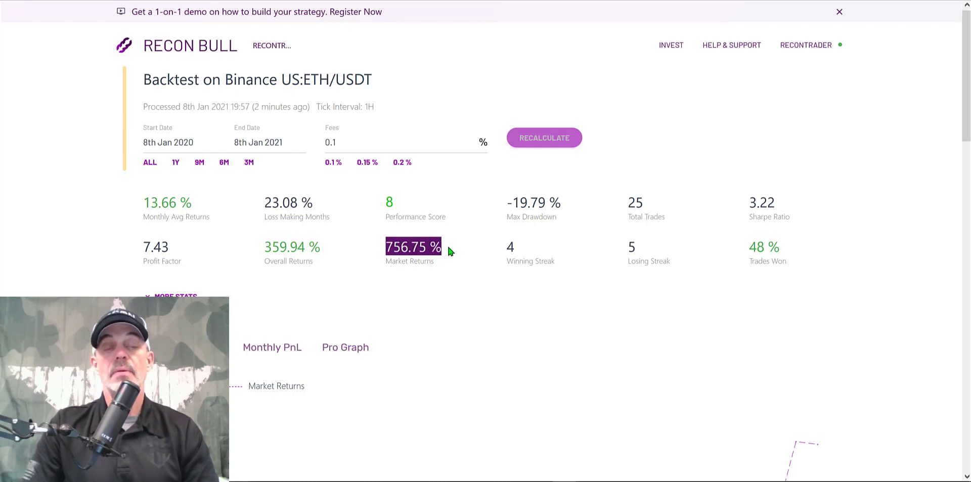
pyautogui.moveTo(363, 243); pyautogui.dragTo(454, 247)
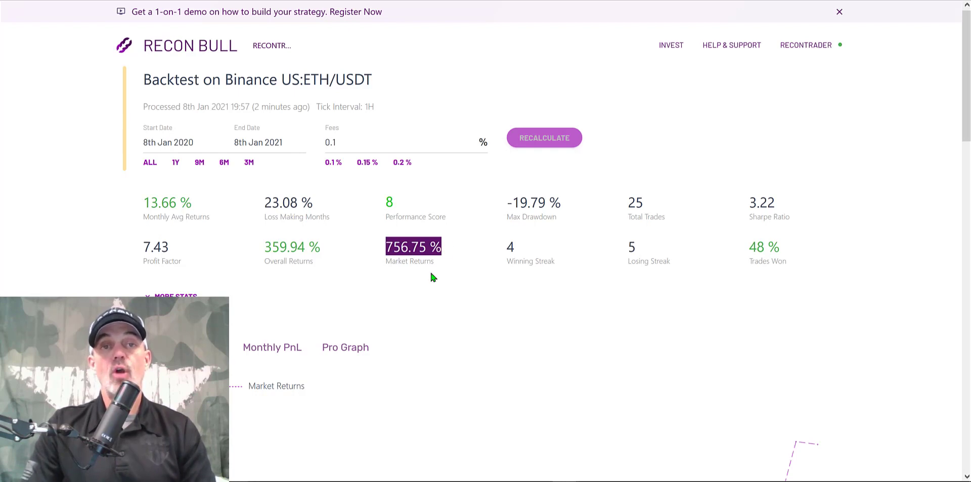
pyautogui.click(340, 250)
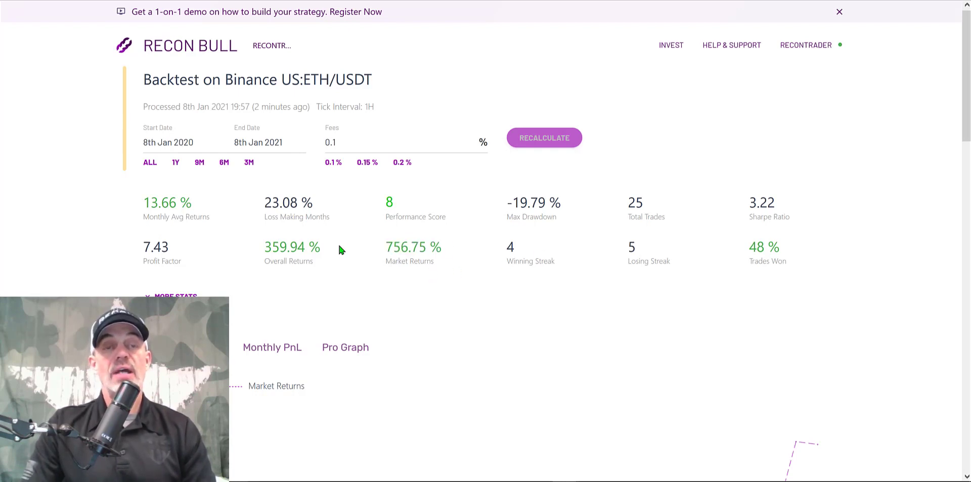
pyautogui.moveTo(339, 249); pyautogui.dragTo(253, 245)
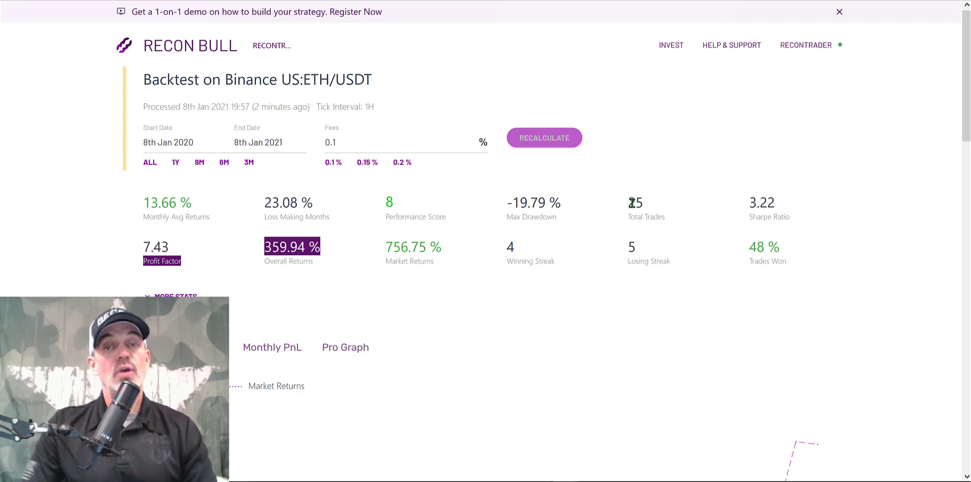
pyautogui.moveTo(632, 203); pyautogui.dragTo(669, 206)
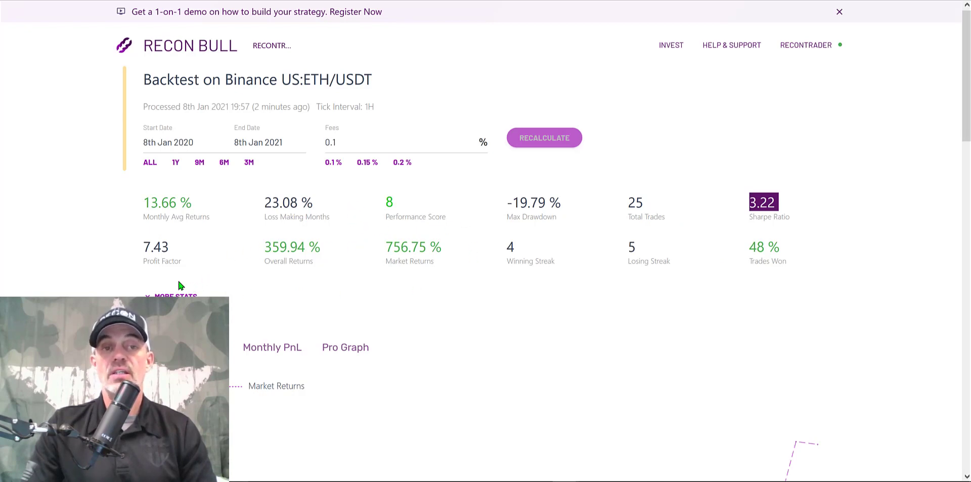
# Expand the report's additional statistics, check the maximum drawdown and read the explanation of the performance score.
pyautogui.click(190, 297)
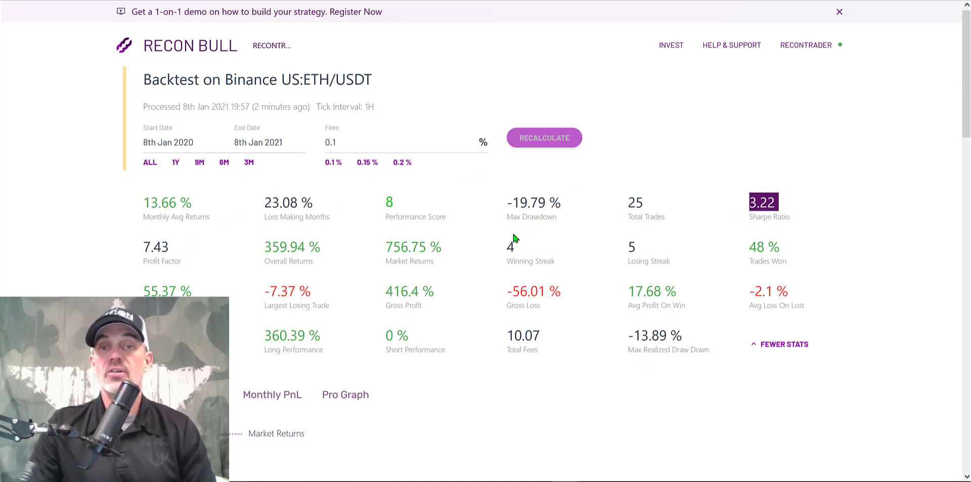
pyautogui.moveTo(507, 203); pyautogui.dragTo(581, 204)
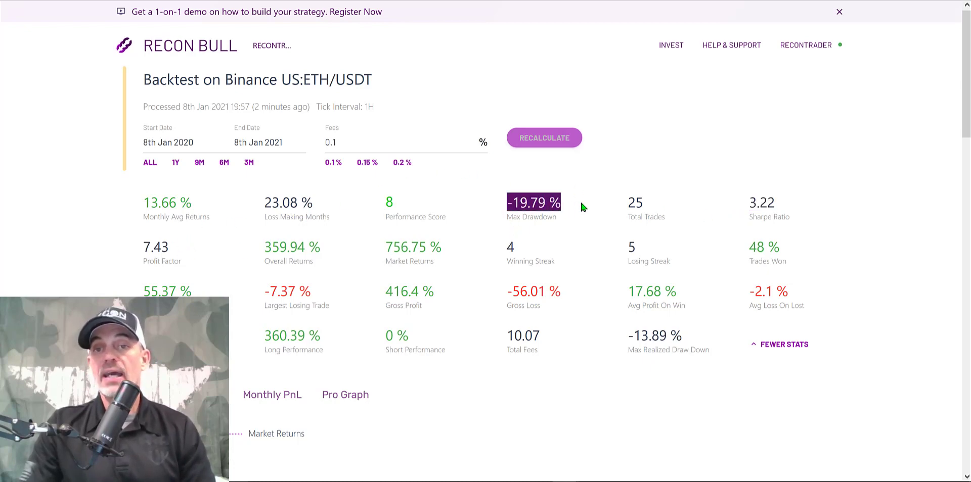
pyautogui.moveTo(384, 199); pyautogui.dragTo(434, 220)
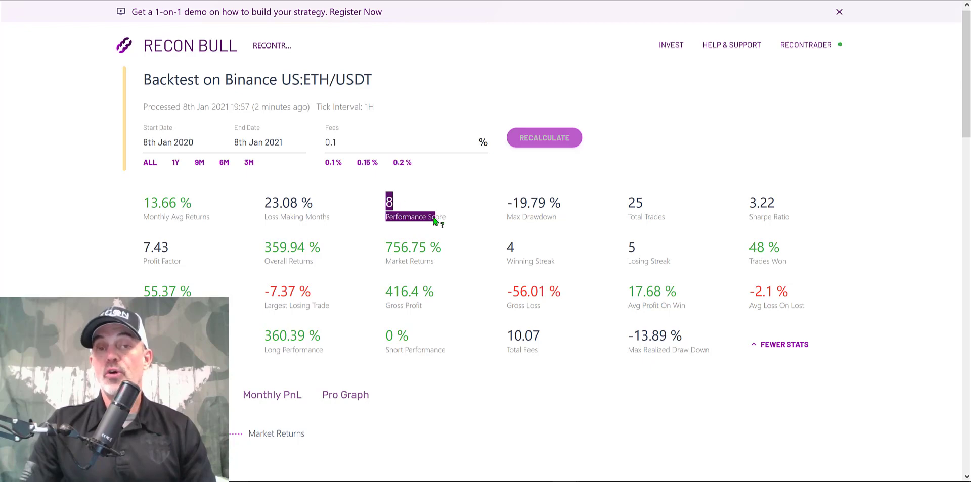
pyautogui.moveTo(445, 223)
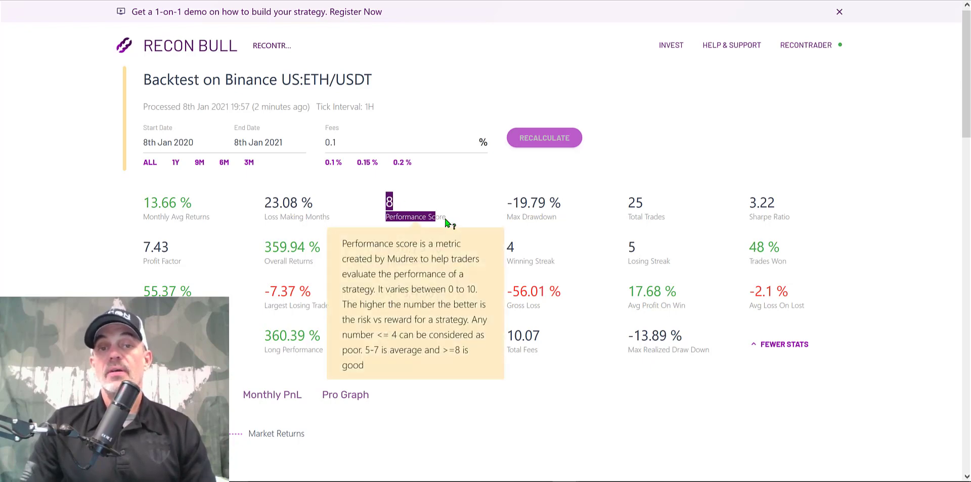
pyautogui.click(385, 195)
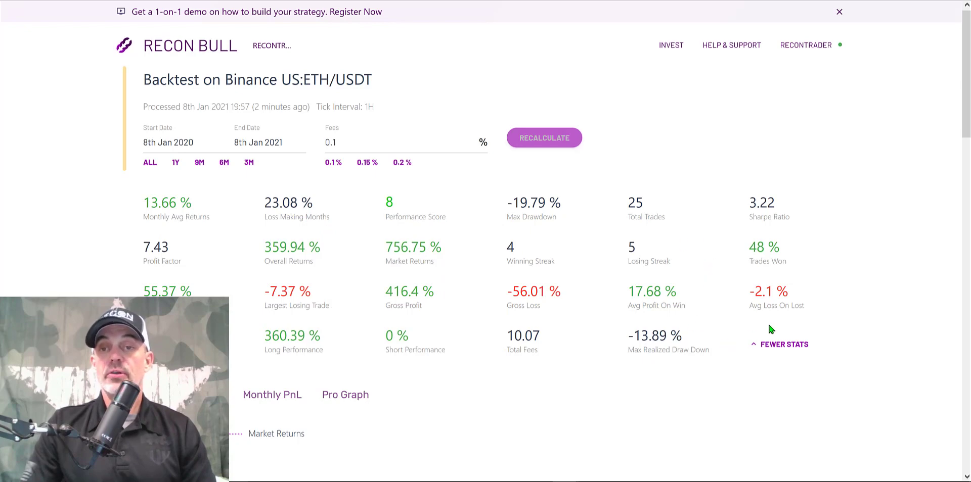
# Compare the average profit on winning trades with the average loss on losing trades.
pyautogui.moveTo(749, 305); pyautogui.dragTo(799, 306)
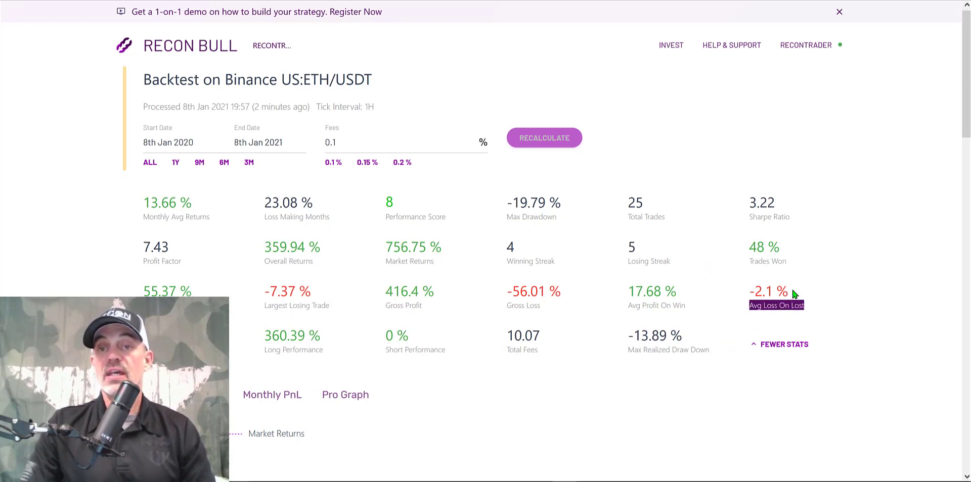
pyautogui.moveTo(626, 305); pyautogui.dragTo(691, 309)
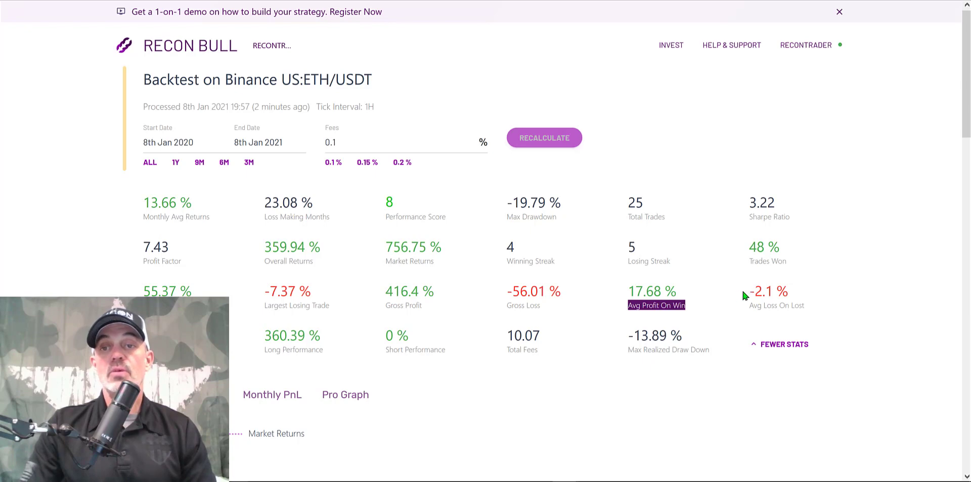
pyautogui.moveTo(791, 286); pyautogui.dragTo(727, 284)
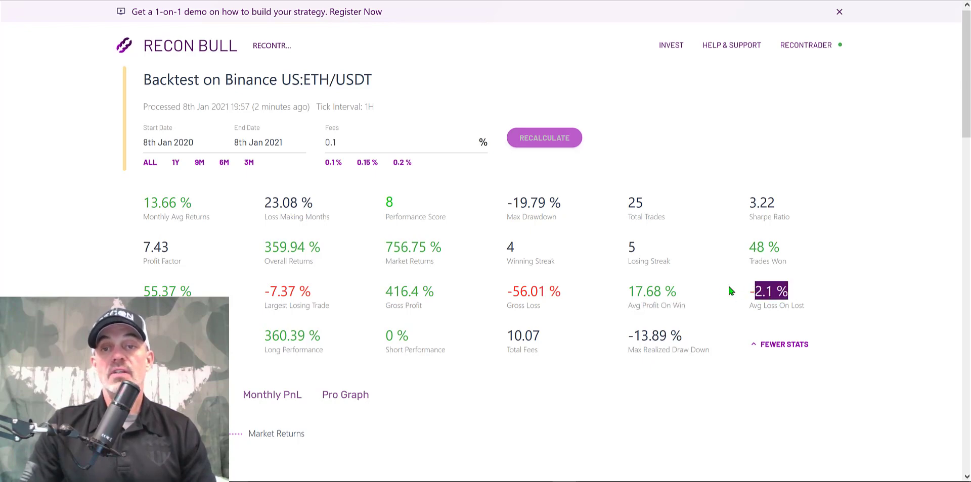
pyautogui.click(663, 283)
pyautogui.doubleClick(663, 283)
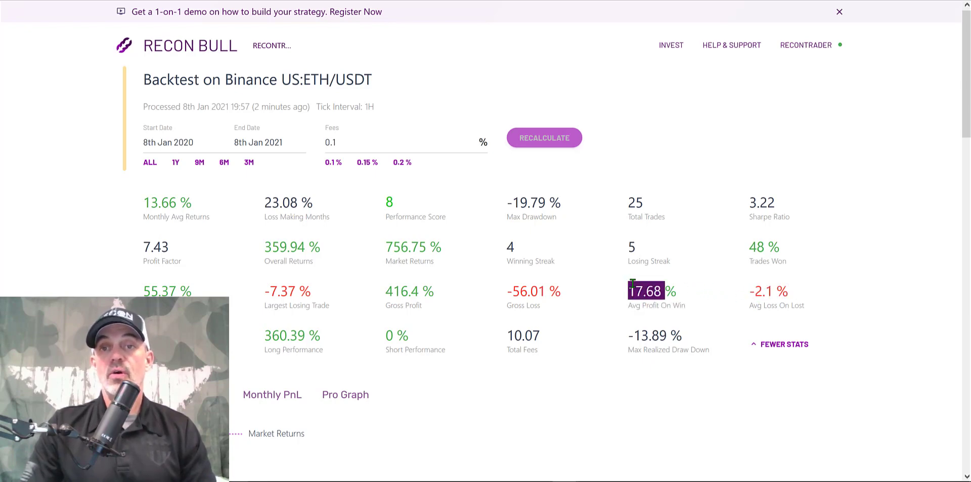
pyautogui.click(747, 294)
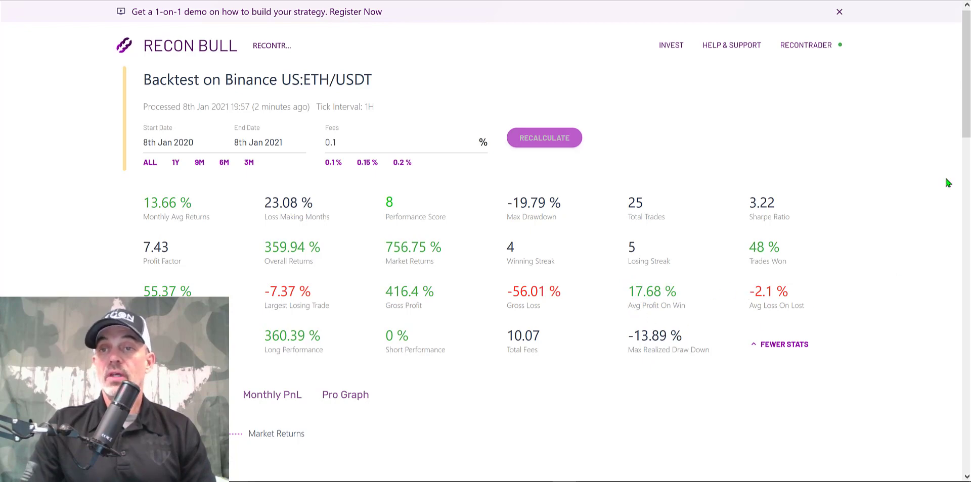
pyautogui.moveTo(963, 90); pyautogui.dragTo(962, 128)
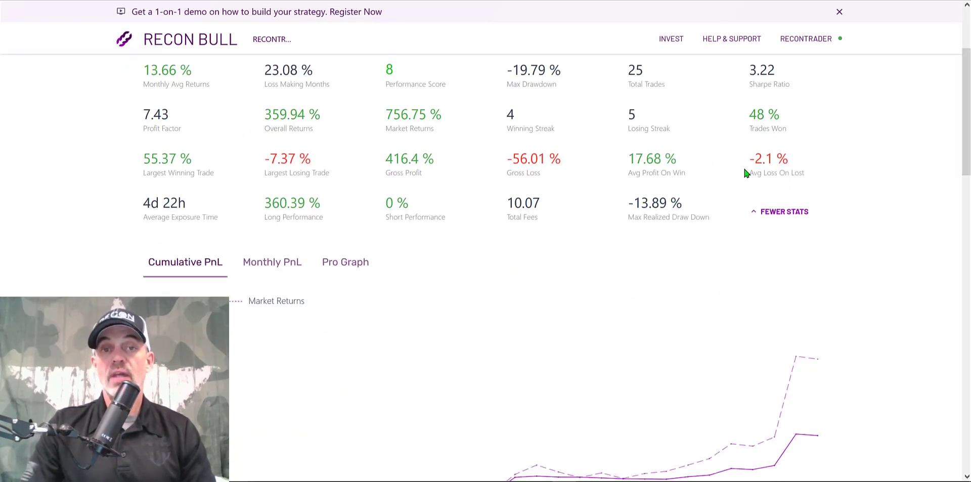
pyautogui.moveTo(745, 168); pyautogui.dragTo(701, 173)
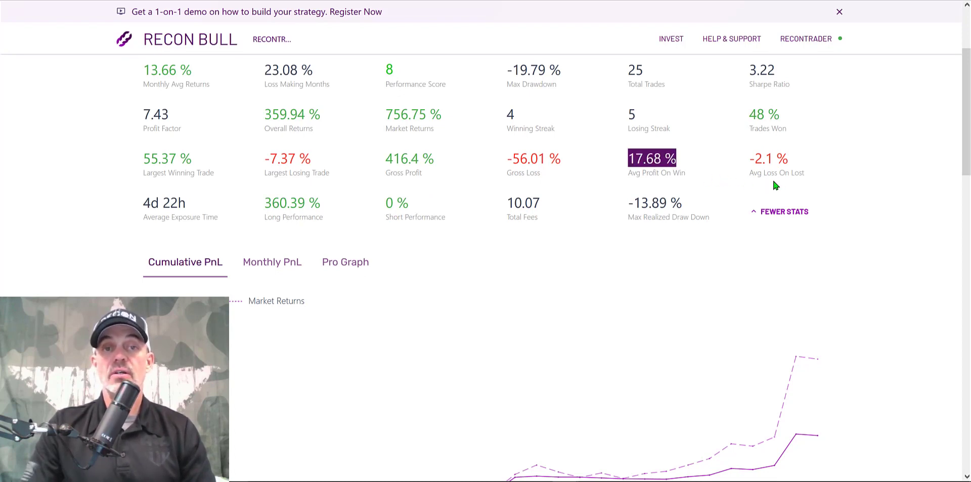
# Review the report's trade list from the oldest to the newest trade, checking the PnL of the open position.
pyautogui.moveTo(962, 110); pyautogui.dragTo(945, 422)
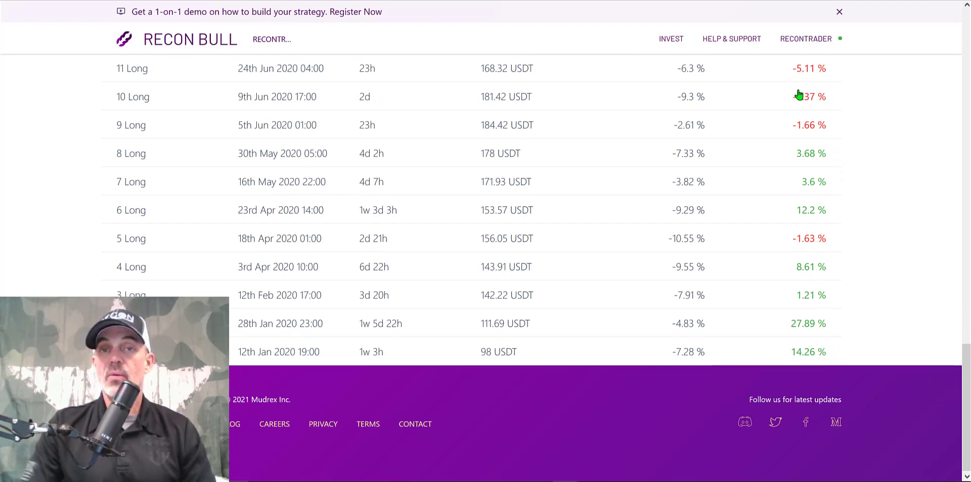
pyautogui.scroll(5, 841, 106)
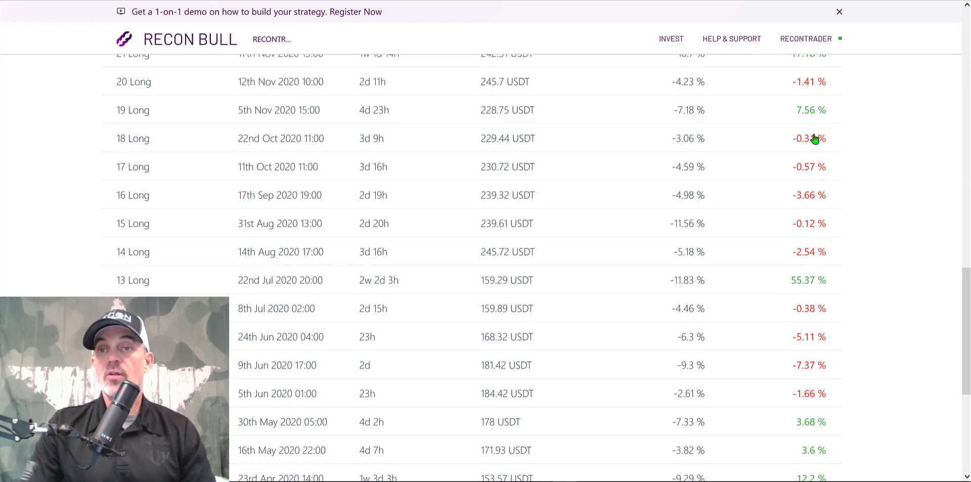
pyautogui.moveTo(965, 293); pyautogui.dragTo(946, 248)
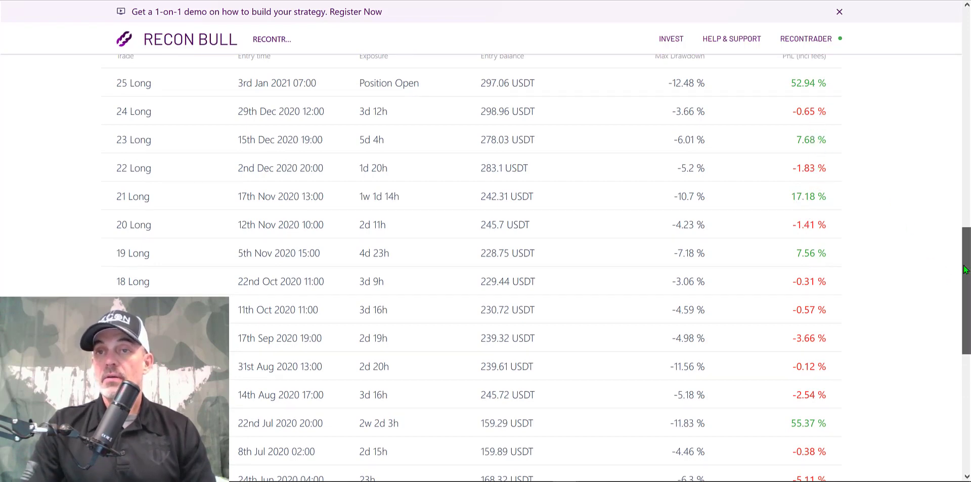
pyautogui.scroll(2, 433, 218)
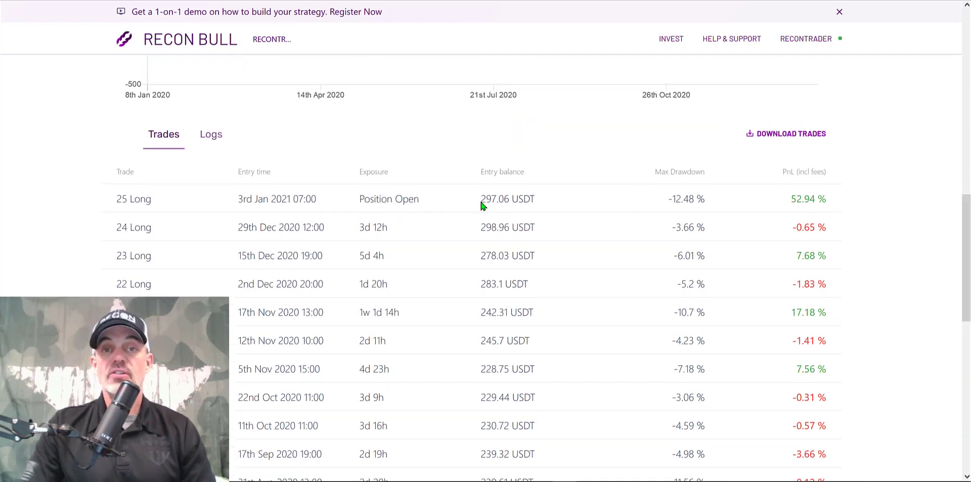
pyautogui.moveTo(781, 195); pyautogui.dragTo(885, 194)
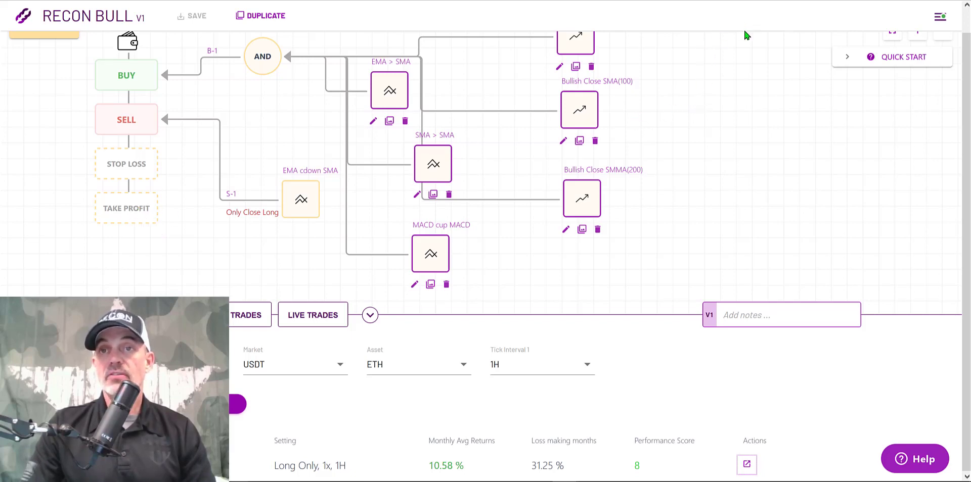
pyautogui.moveTo(130, 208)
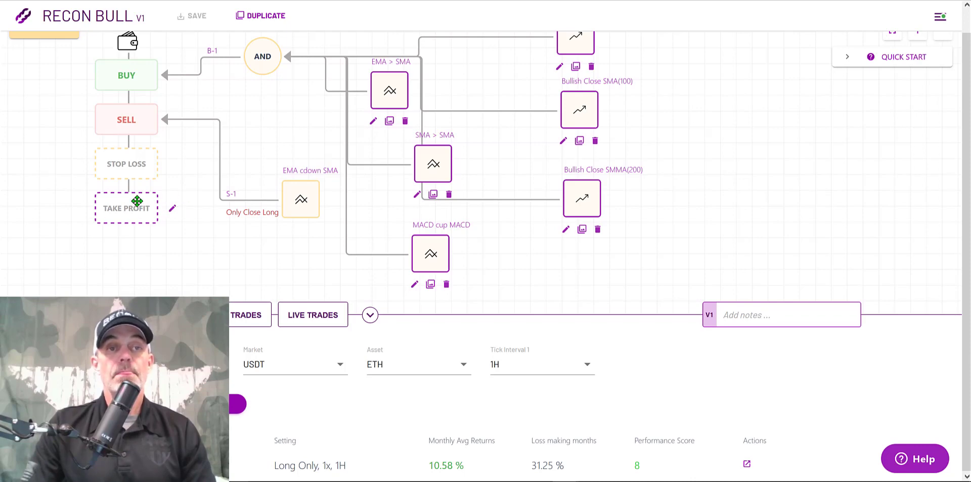
pyautogui.click(172, 209)
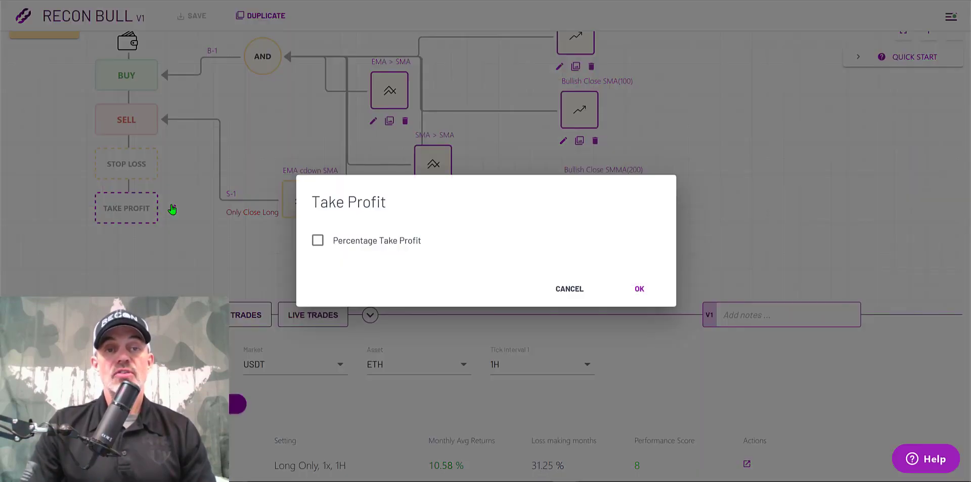
pyautogui.click(318, 241)
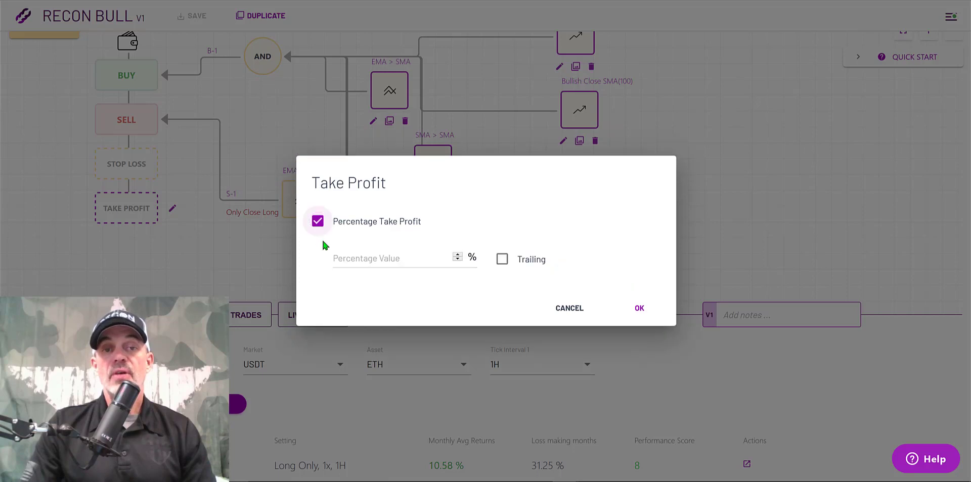
pyautogui.click(393, 262)
pyautogui.write('2')
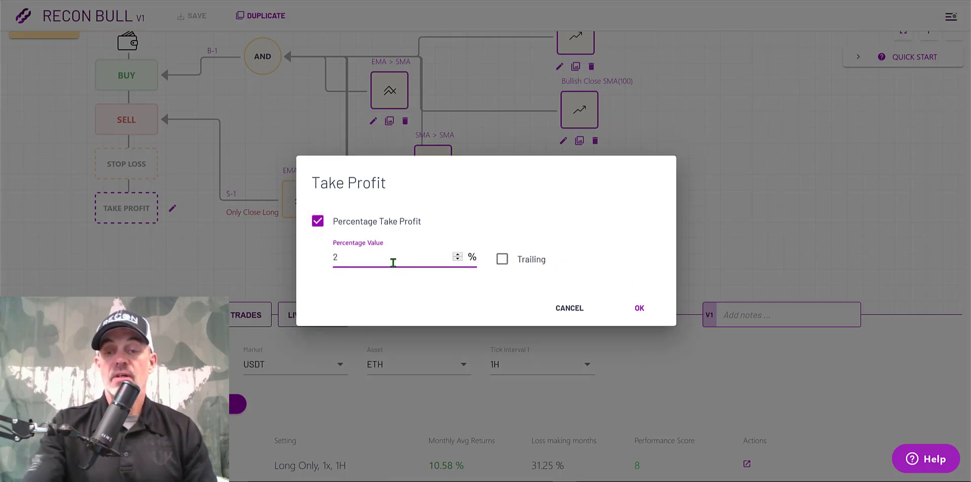
pyautogui.press('BackSpace')
pyautogui.write('50')
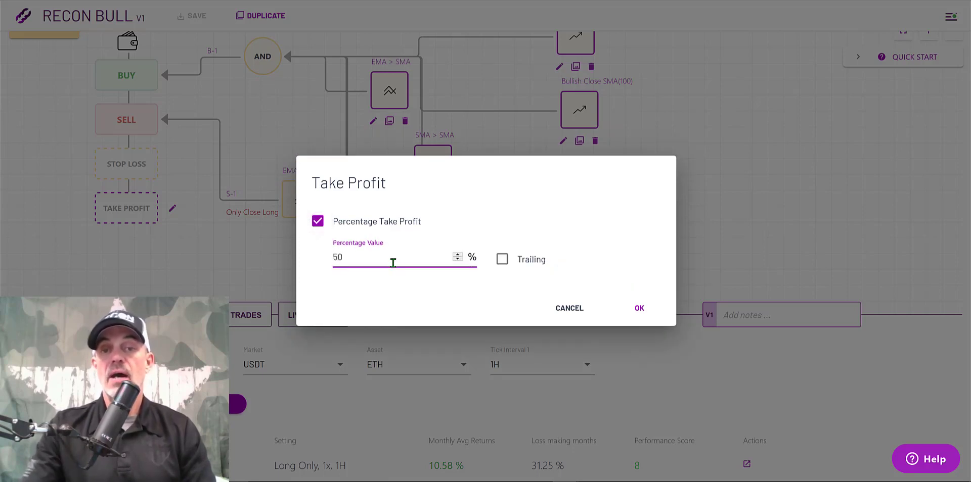
pyautogui.click(572, 305)
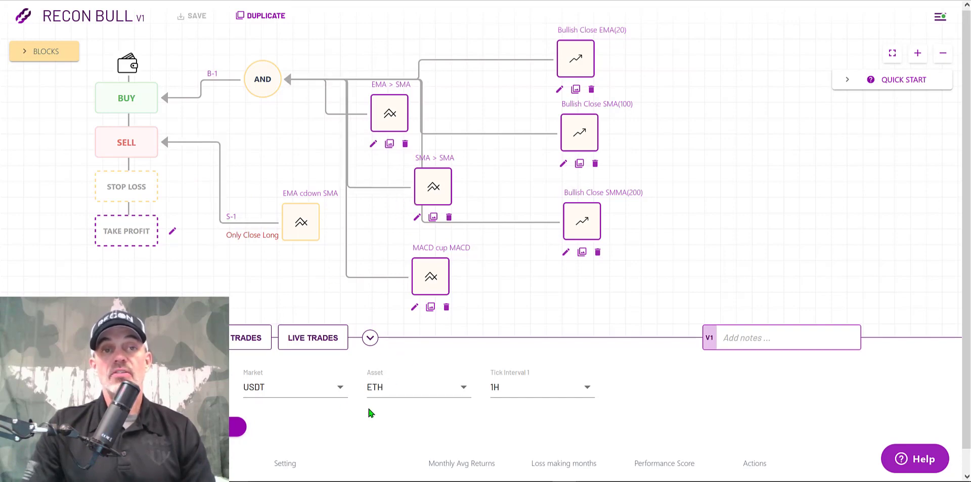
pyautogui.click(134, 187)
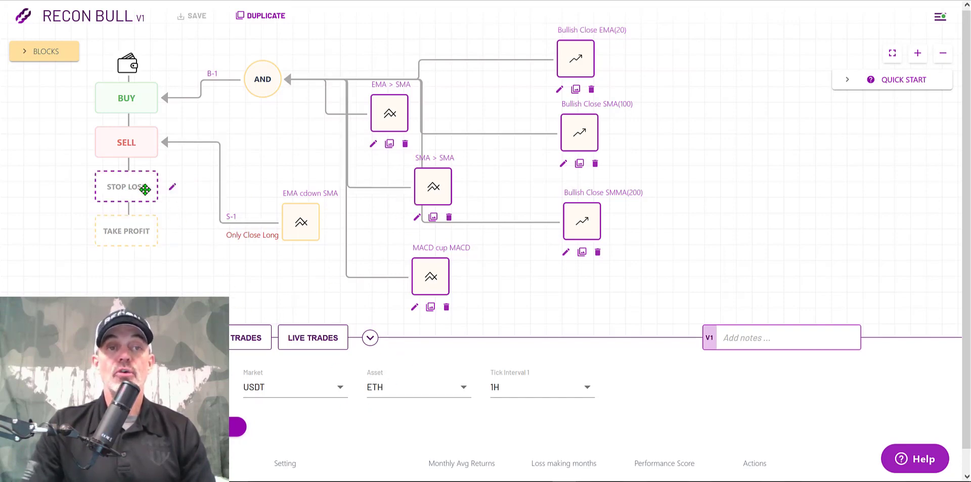
pyautogui.click(173, 188)
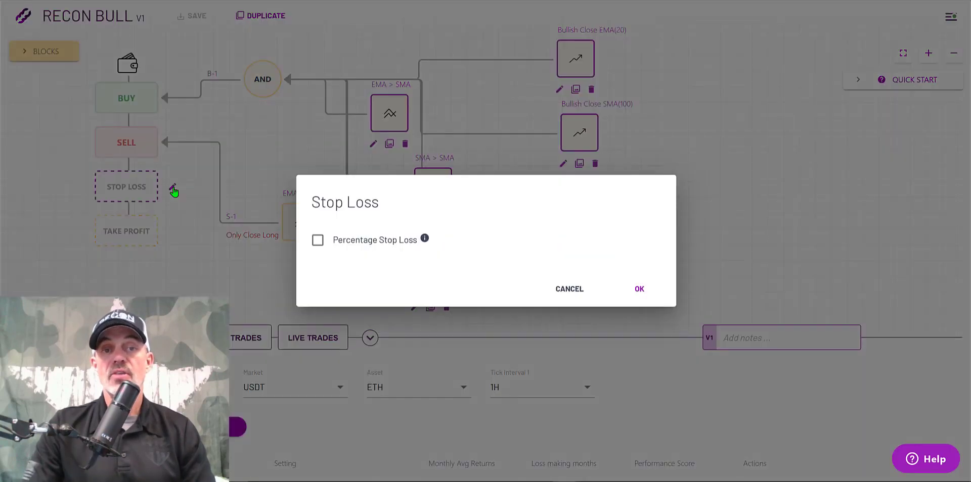
pyautogui.click(317, 240)
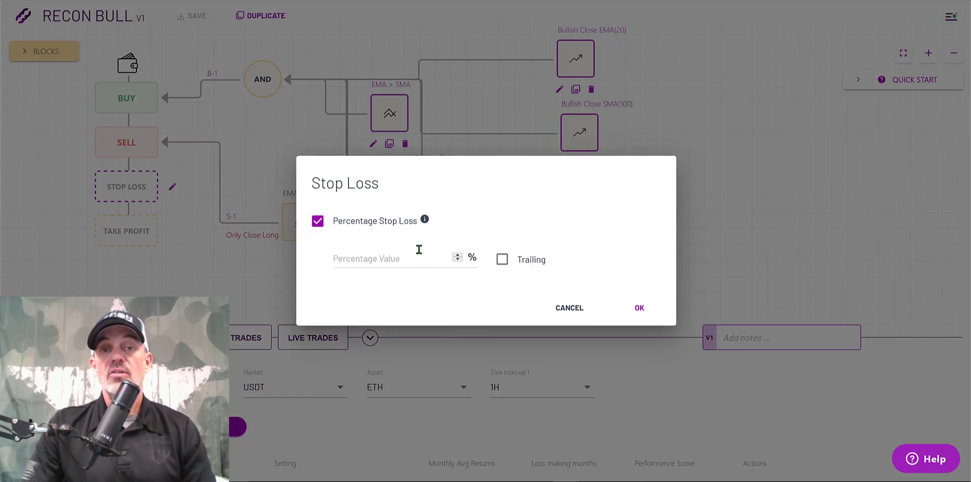
pyautogui.click(435, 255)
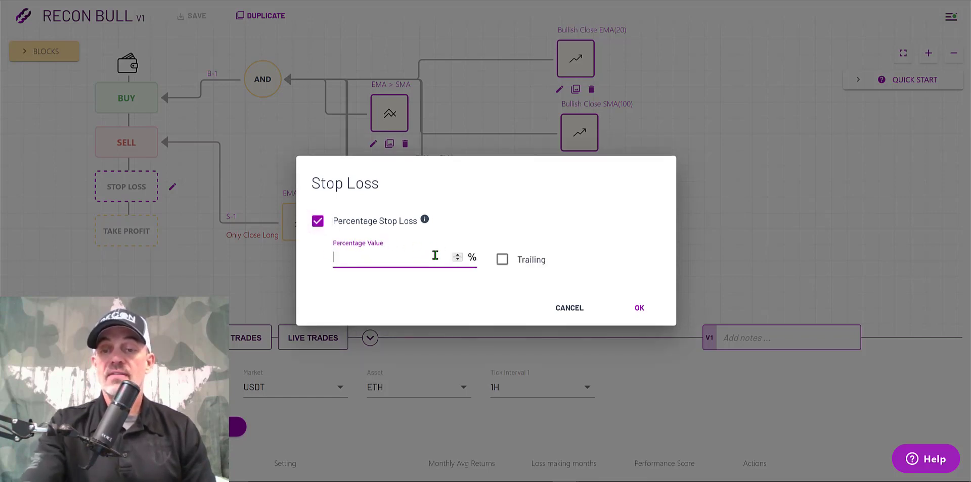
pyautogui.write('9')
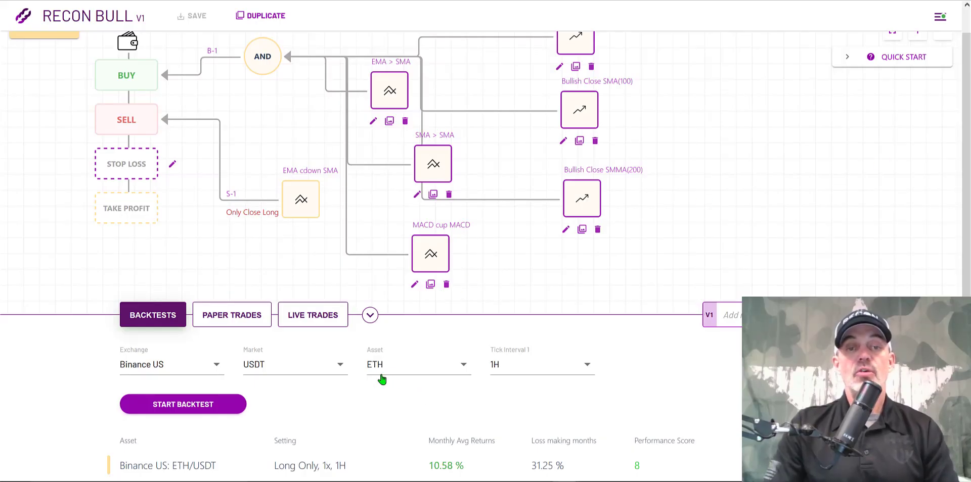
# Run a backtest of the strategy on Binance US for BTC against USDT with a 4H tick interval.
pyautogui.click(464, 367)
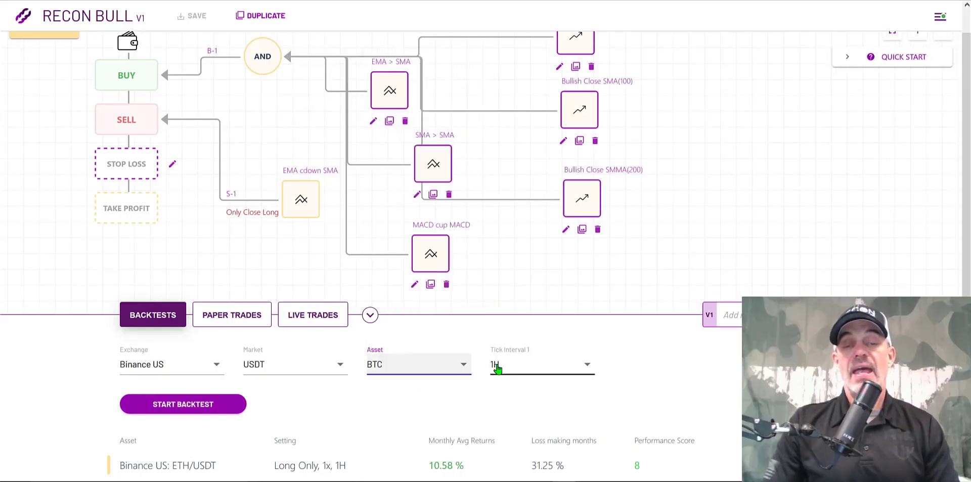
pyautogui.click(497, 370)
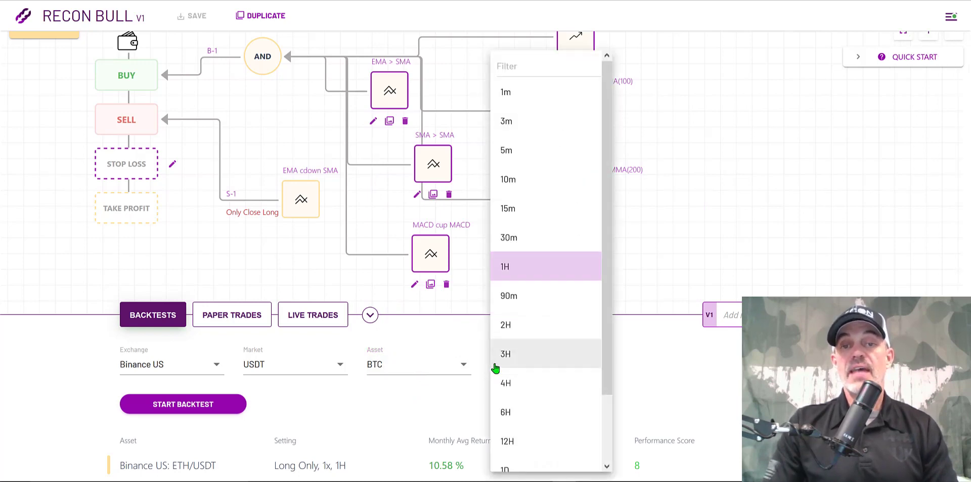
pyautogui.click(516, 385)
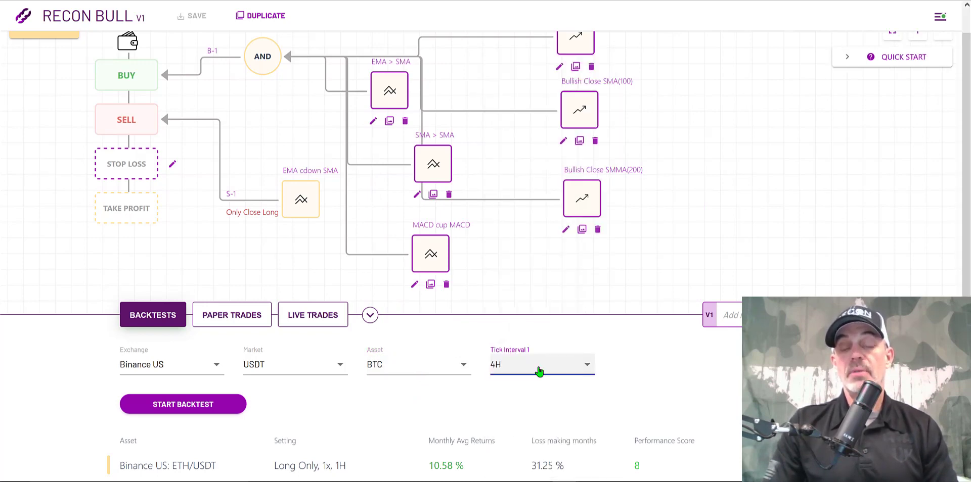
pyautogui.click(186, 411)
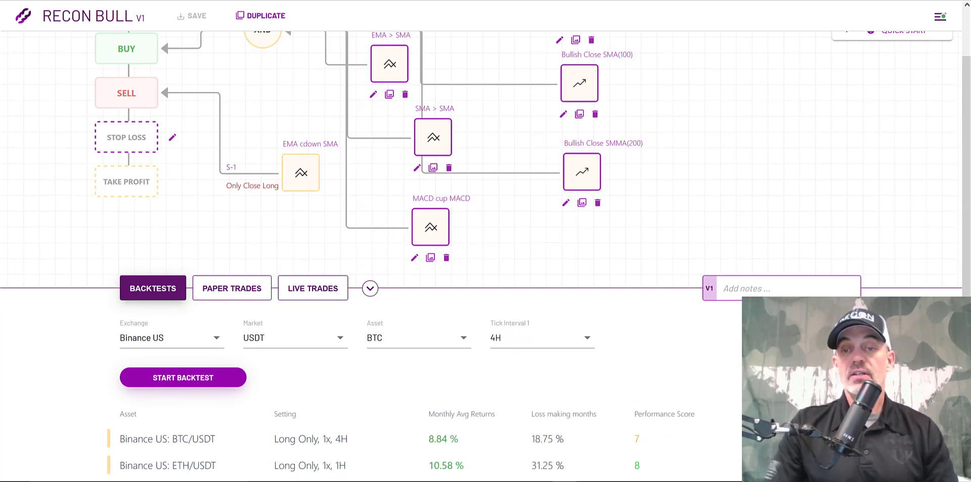
# Open the BTC/USDT backtest report, compare overall returns with market returns, and check the total trades and maximum drawdown.
pyautogui.click(749, 439)
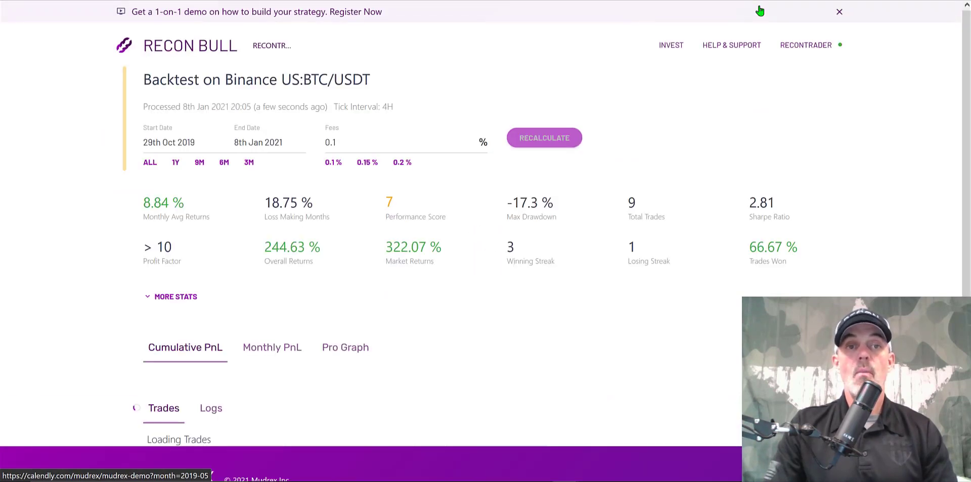
pyautogui.tripleClick(304, 247)
pyautogui.moveTo(384, 248); pyautogui.dragTo(448, 250)
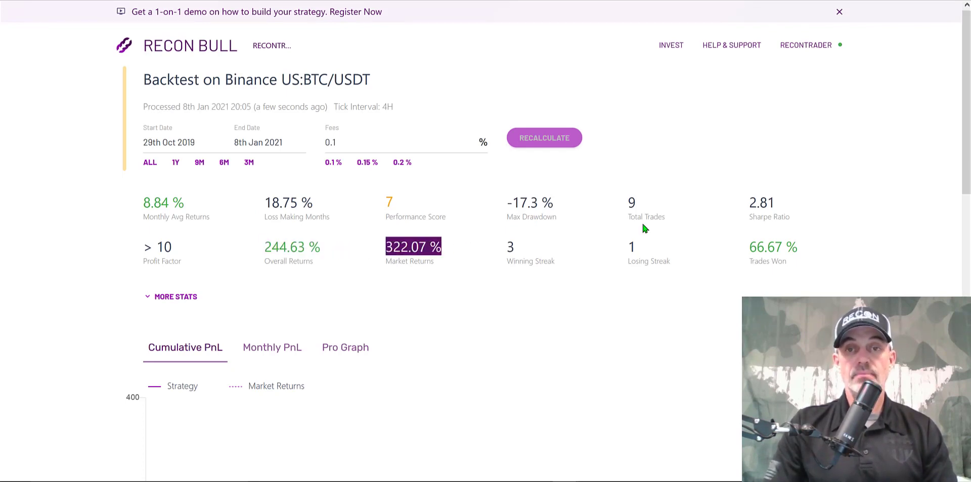
pyautogui.click(636, 204)
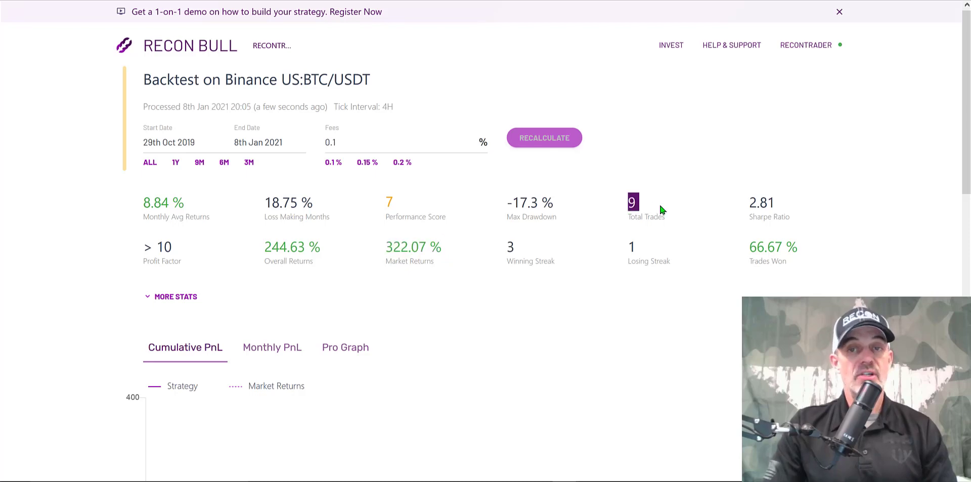
pyautogui.click(552, 204)
pyautogui.moveTo(552, 204); pyautogui.dragTo(504, 205)
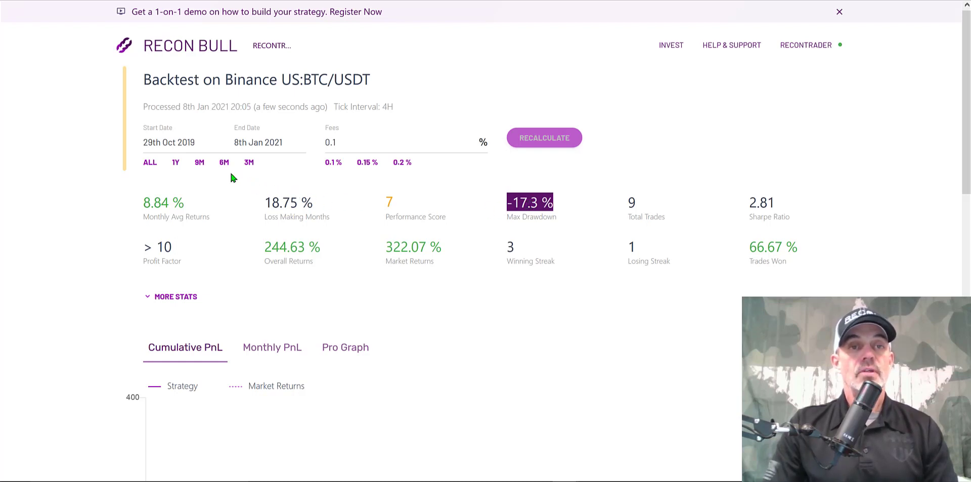
# Recalculate the BTC/USDT report for the last year and check its total trades, overall returns, Sharpe ratio and profit factor.
pyautogui.click(176, 163)
pyautogui.click(546, 142)
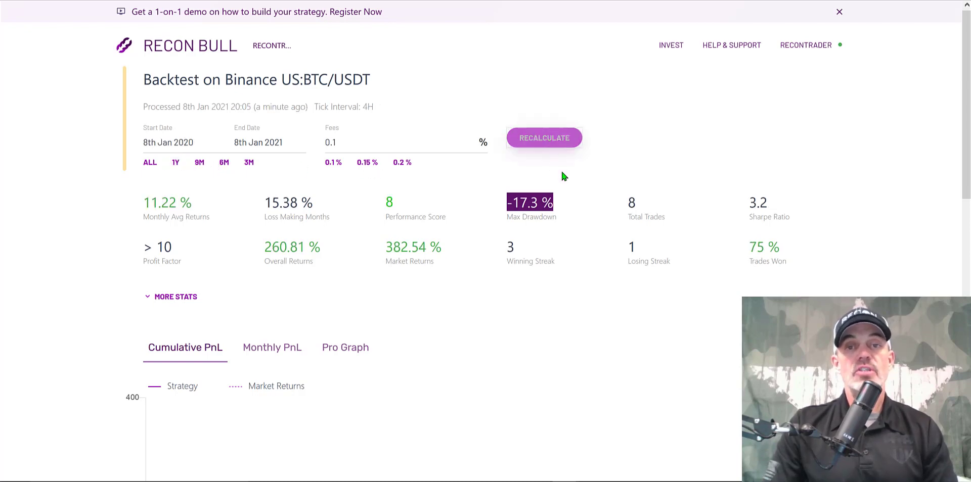
pyautogui.click(570, 232)
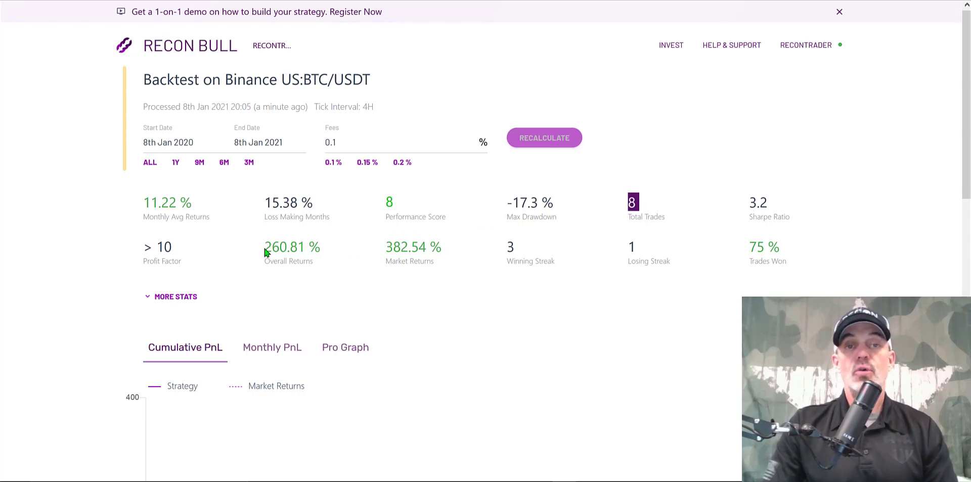
pyautogui.moveTo(265, 251); pyautogui.dragTo(342, 248)
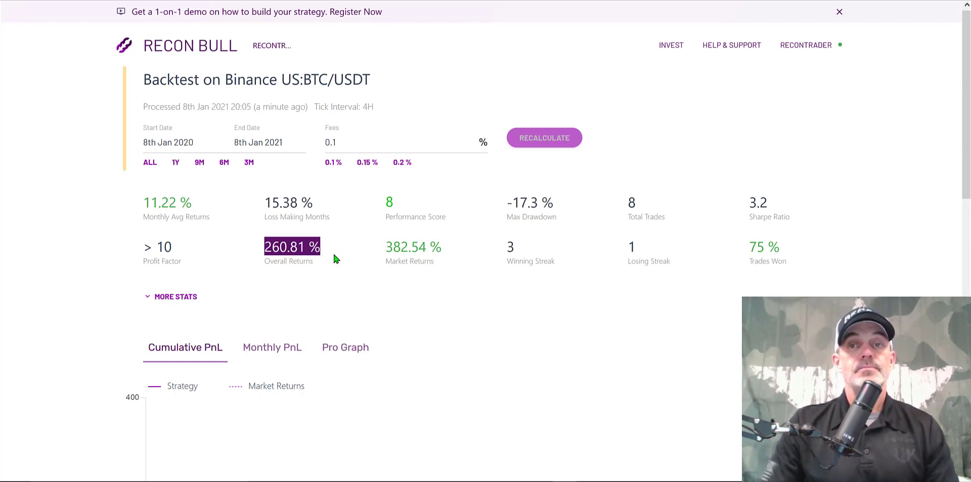
pyautogui.moveTo(748, 203); pyautogui.dragTo(779, 205)
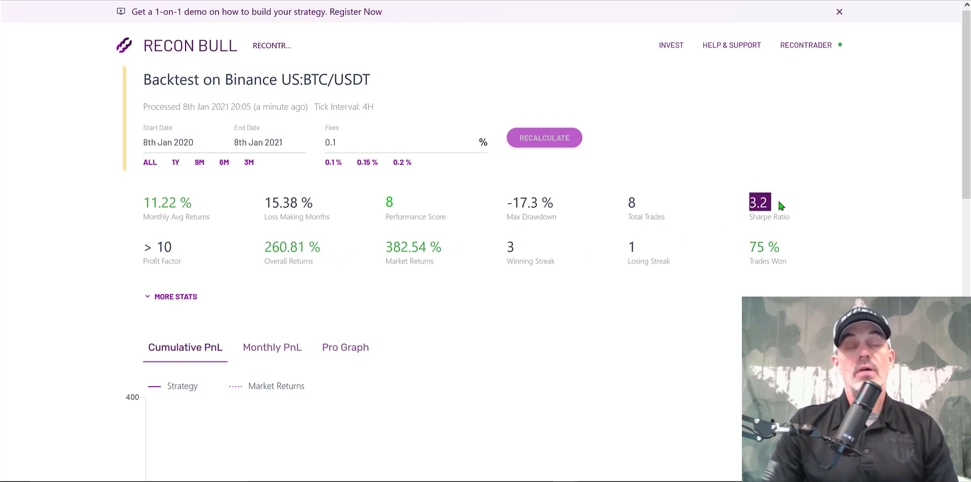
pyautogui.moveTo(176, 247); pyautogui.dragTo(148, 243)
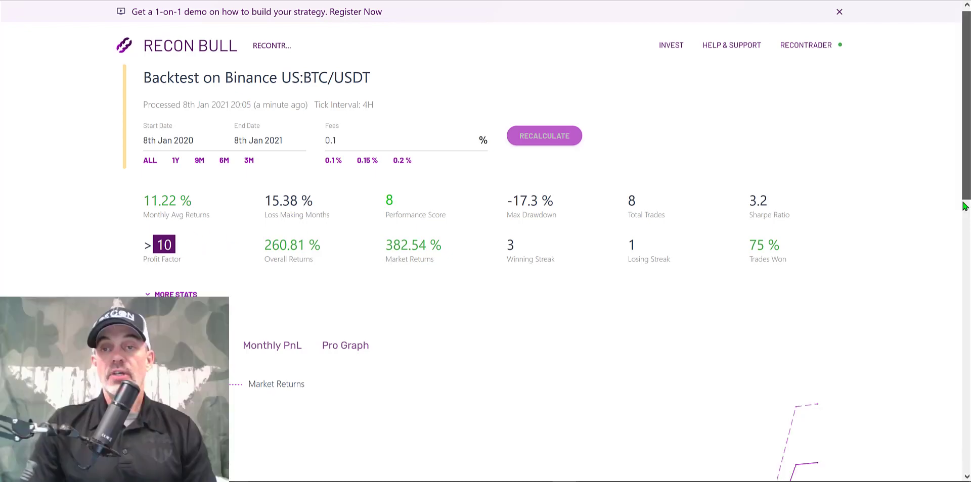
# Review the one-year BTC/USDT trade list, checking the PnL of the open position.
pyautogui.moveTo(966, 154); pyautogui.dragTo(966, 326)
pyautogui.scroll(-3, 966, 326)
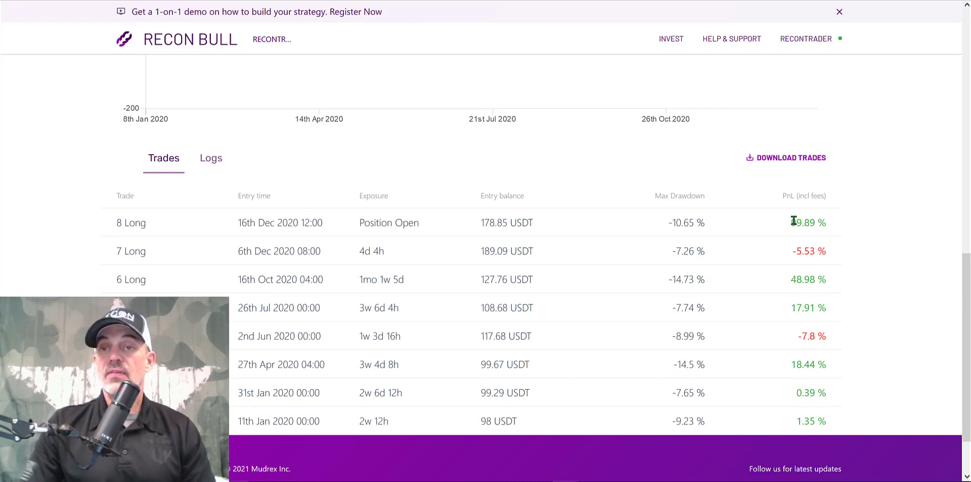
pyautogui.moveTo(791, 222); pyautogui.dragTo(825, 223)
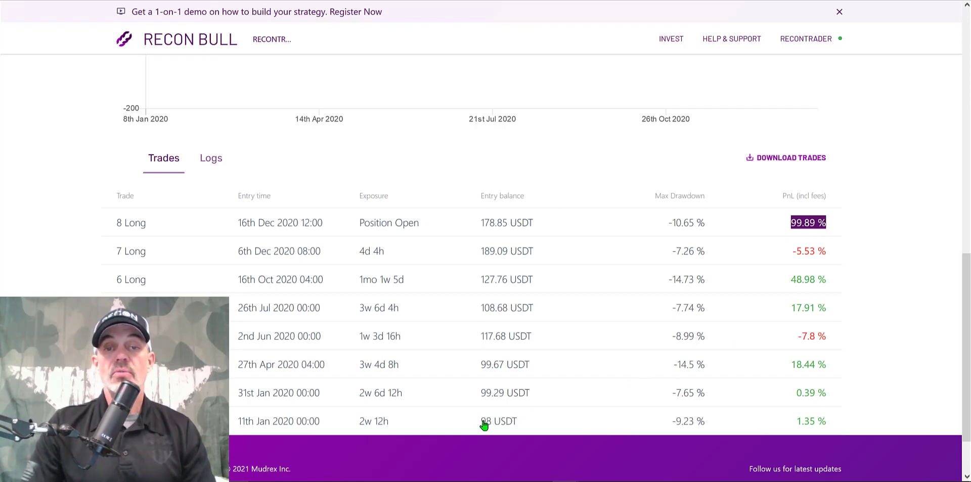
pyautogui.click(592, 217)
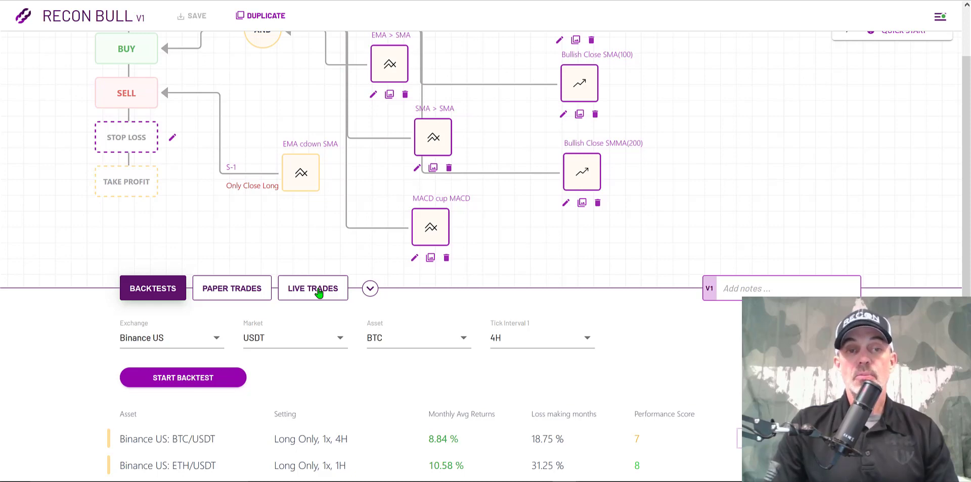
# Set up a live trade for the strategy on Binance US with market USDT, asset ETH and a 1H tick interval.
pyautogui.click(319, 292)
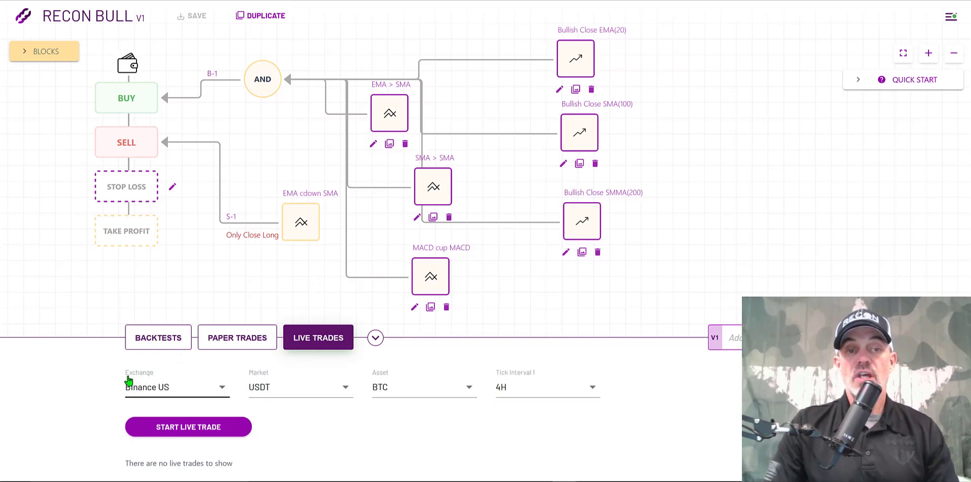
pyautogui.click(470, 390)
pyautogui.click(410, 326)
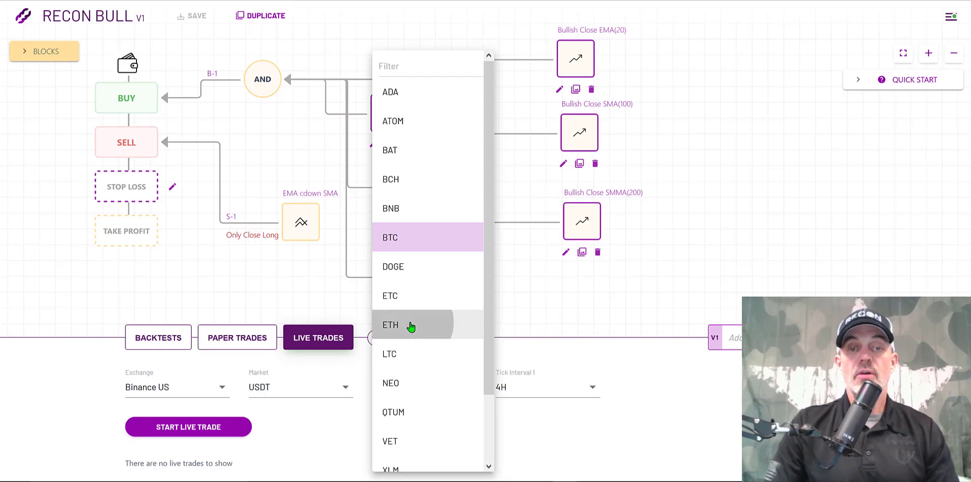
pyautogui.click(530, 392)
pyautogui.click(510, 269)
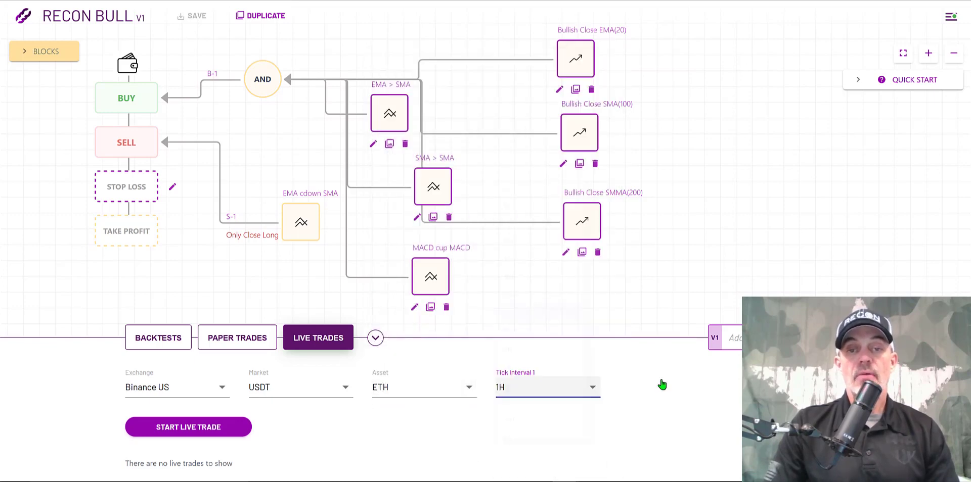
# Start the ETH live trade with a starting balance of 500 USDT and open the RECON BULL entry under My Investments.
pyautogui.click(185, 429)
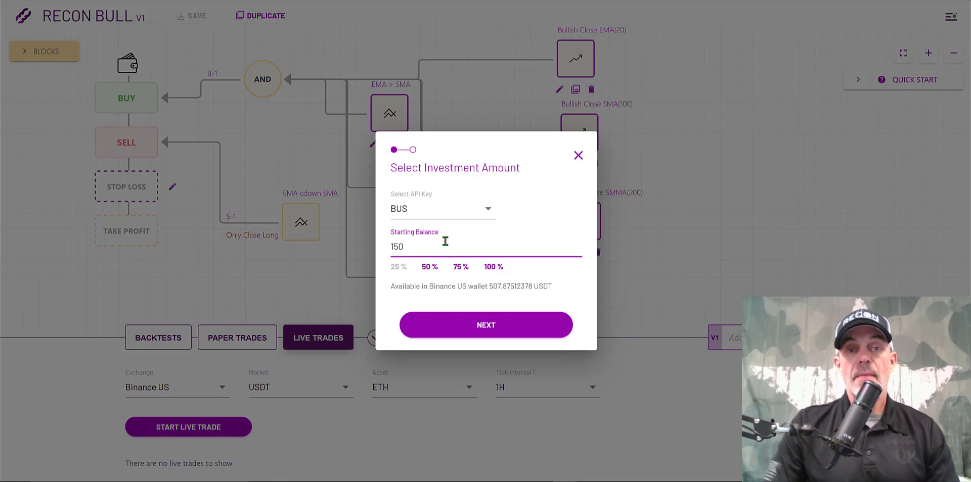
pyautogui.moveTo(445, 242); pyautogui.dragTo(366, 242)
pyautogui.write('500')
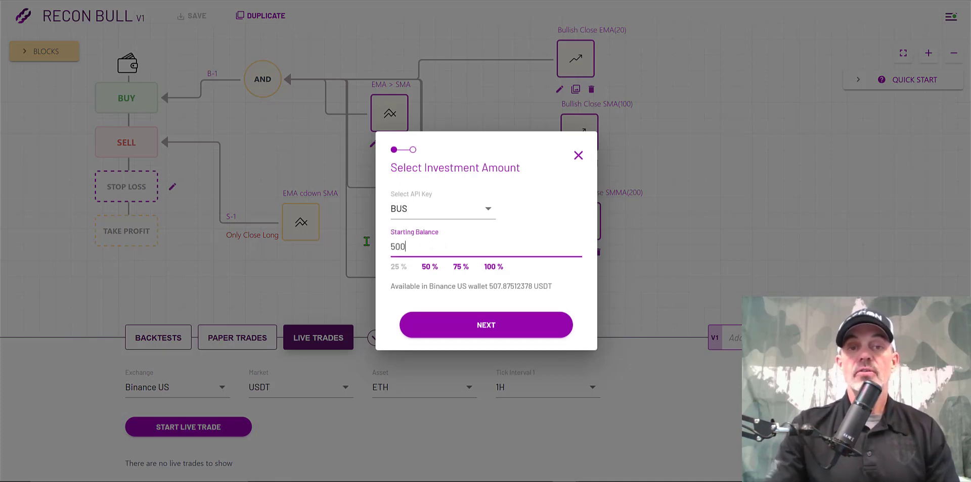
pyautogui.press('Return')
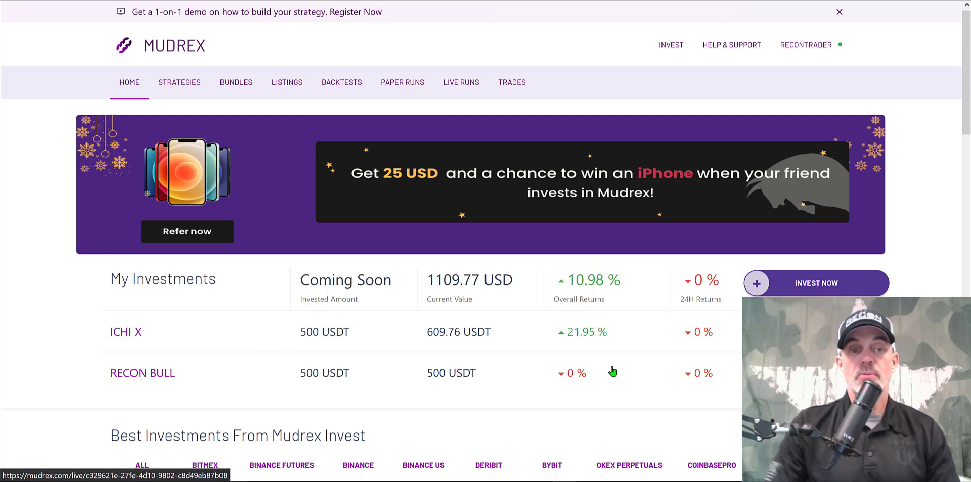
pyautogui.click(161, 377)
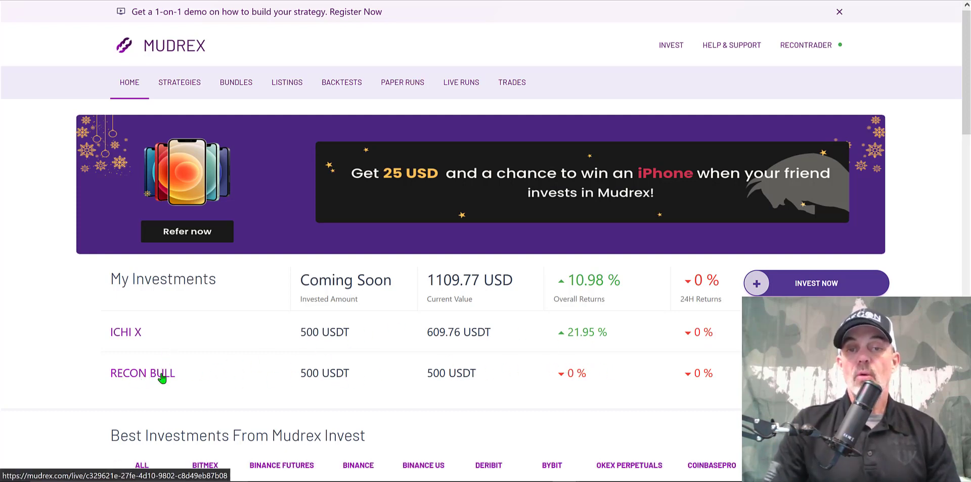